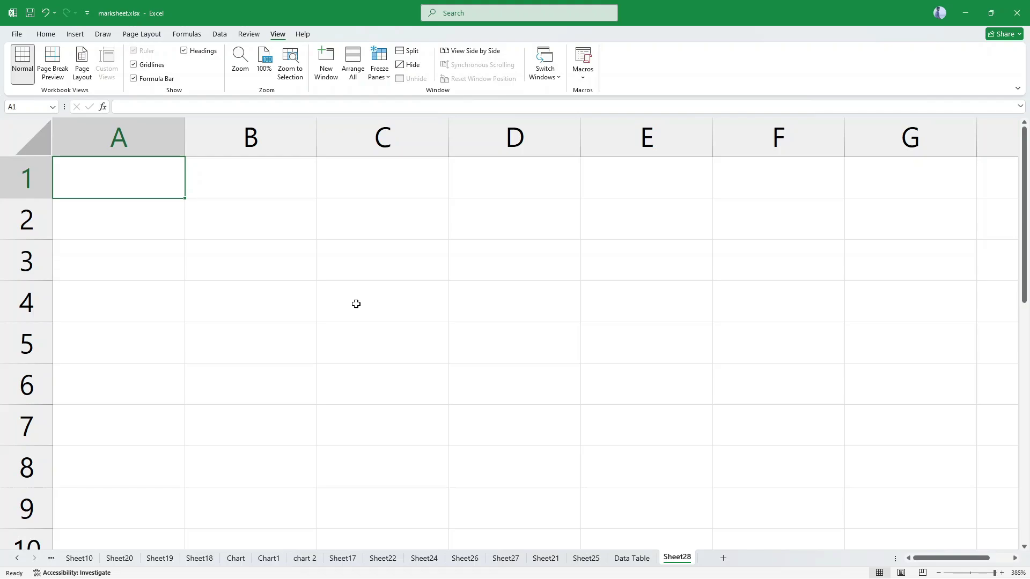
Step: Enter the labels Run, Over and Run Rate in cells A1 to A3
type("Run")
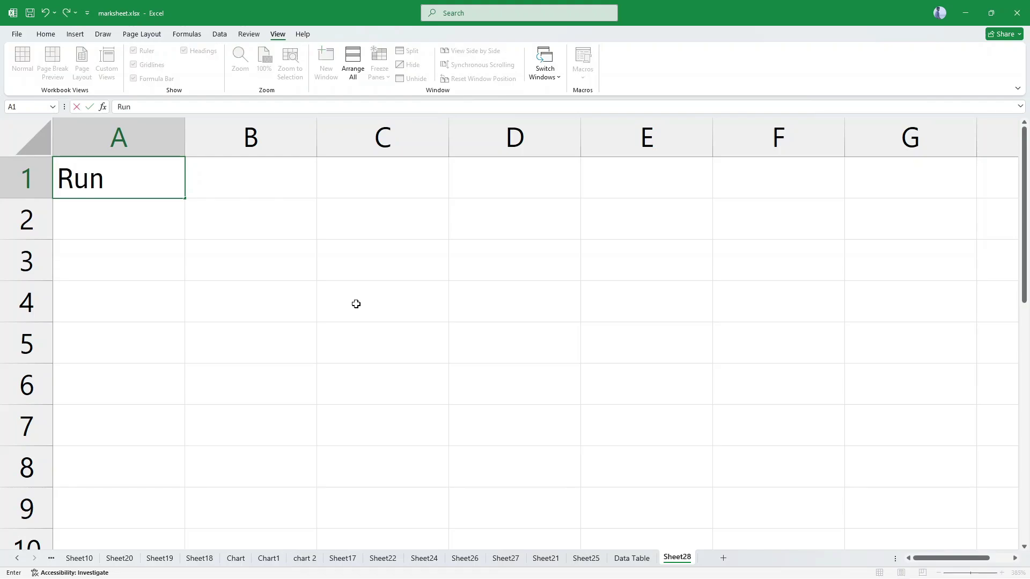
key("Return")
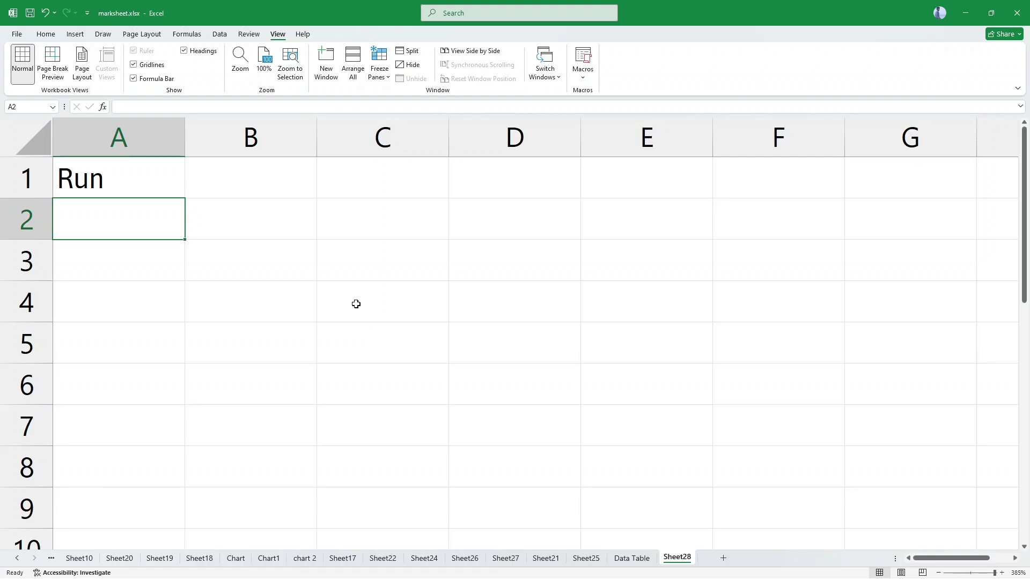
type("Over")
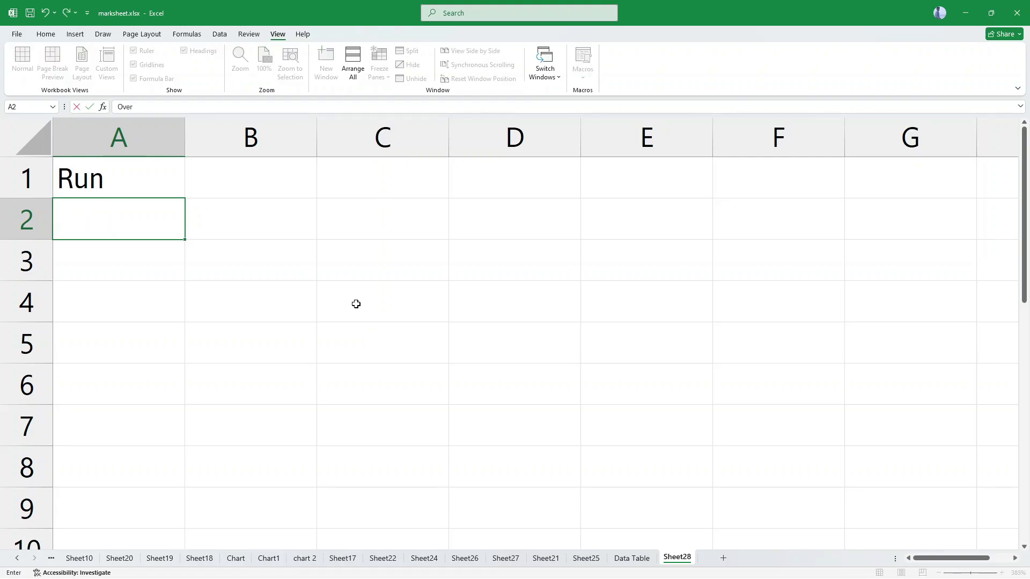
key("Return")
type("Run Rate")
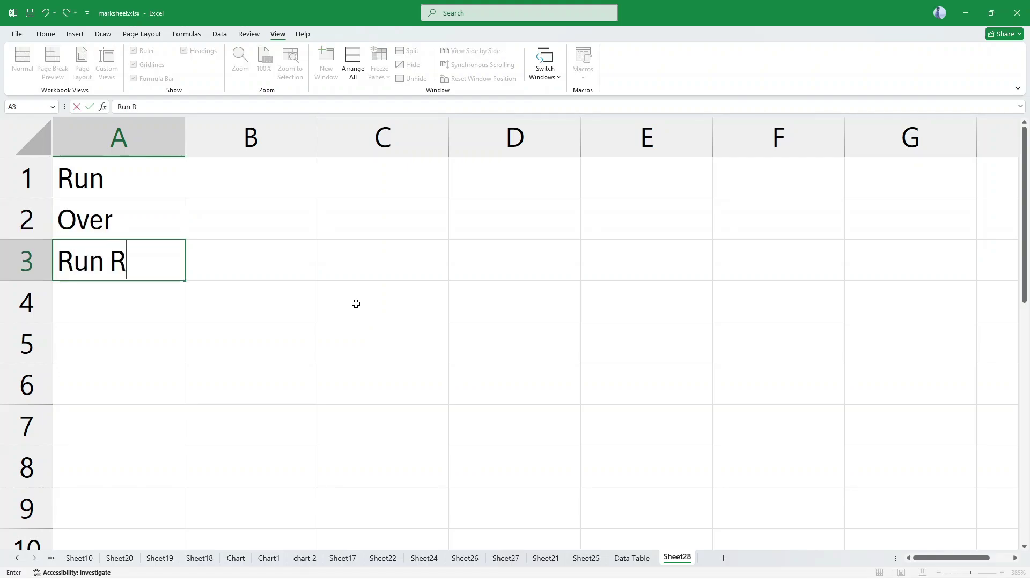
key("Return")
Step: Enter 6 as the Run value in B1 and 1 as the Over value in B2
key("Up")
key("Up")
key("Up")
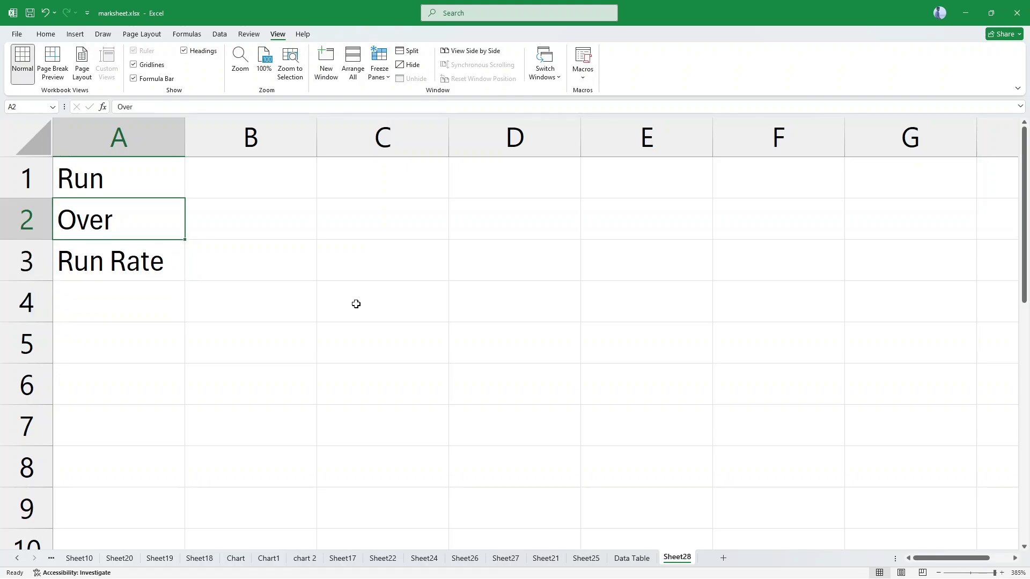
key("Right")
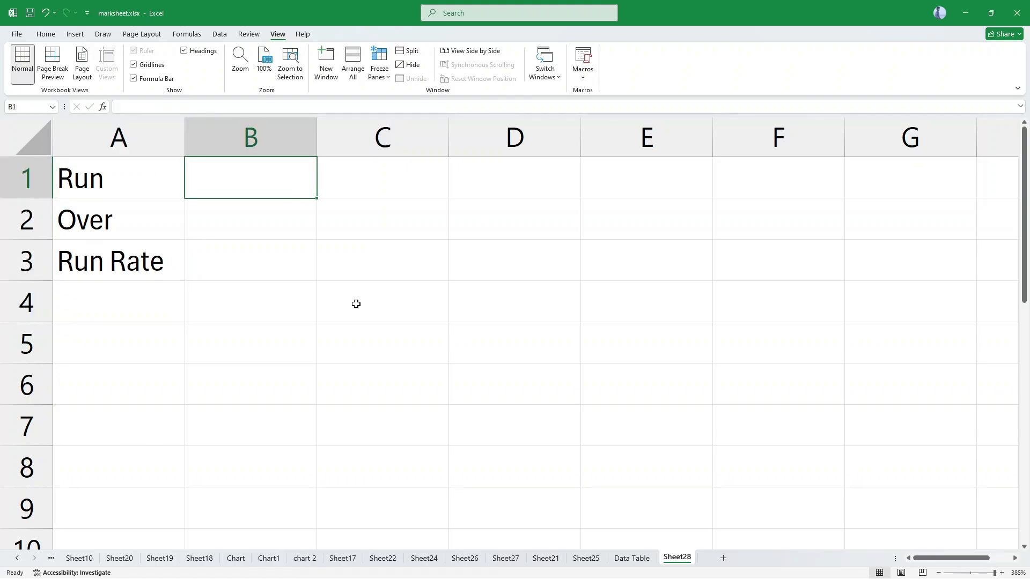
type("6")
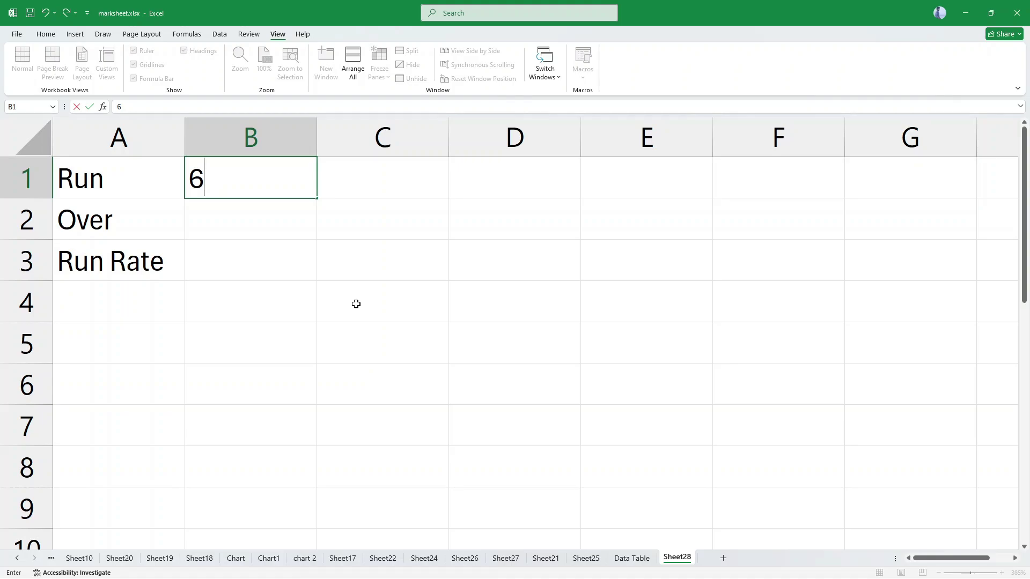
key("Return")
type("1")
key("Return")
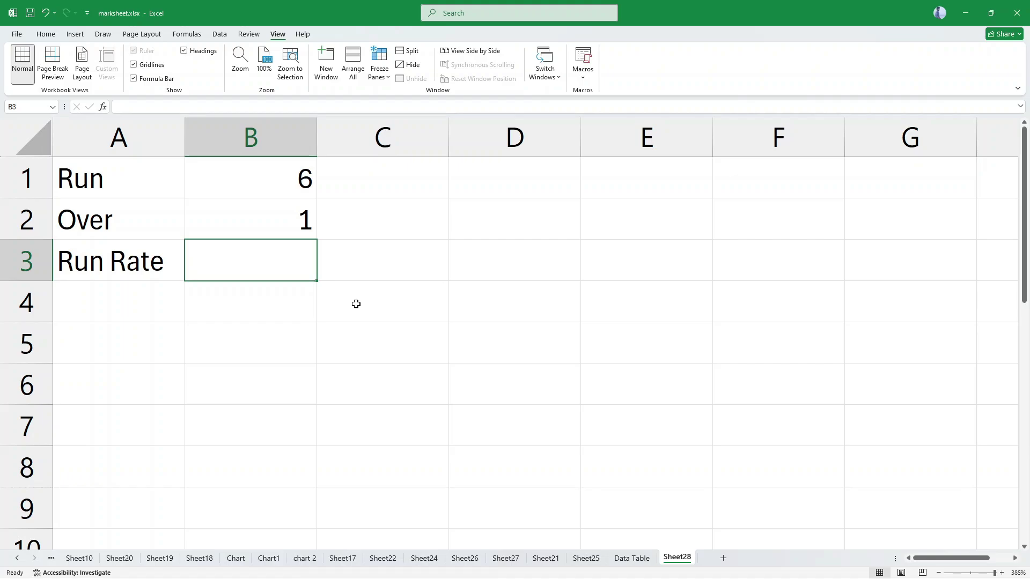
Step: Calculate the run rate in B3 with the formula =B1/B2
type("=")
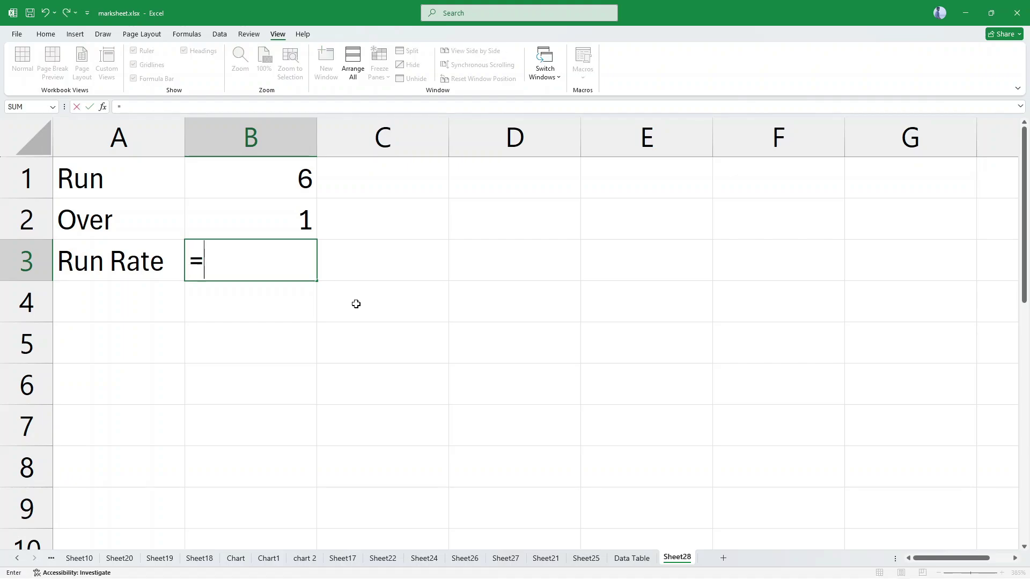
type("b1")
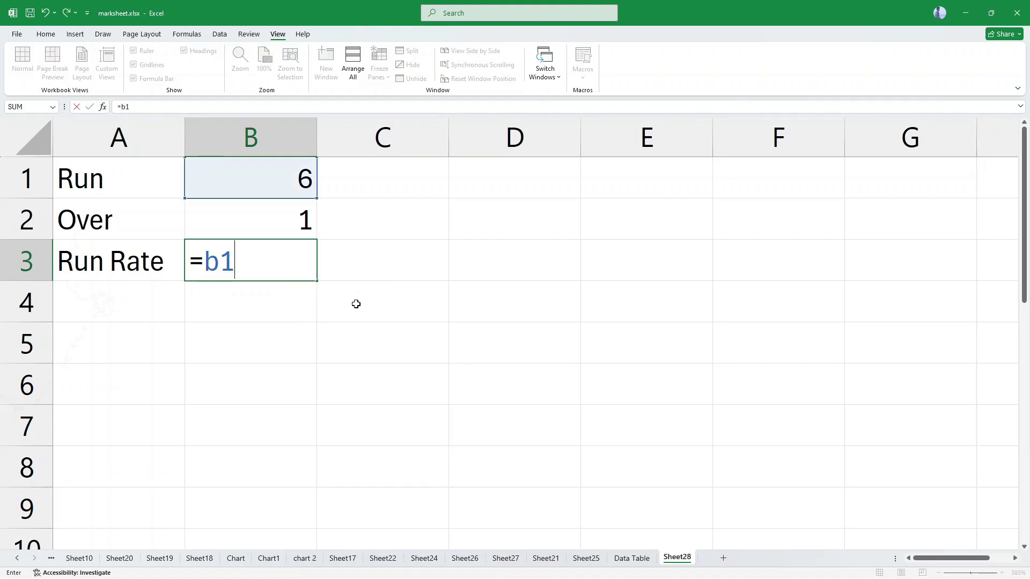
type("/b2")
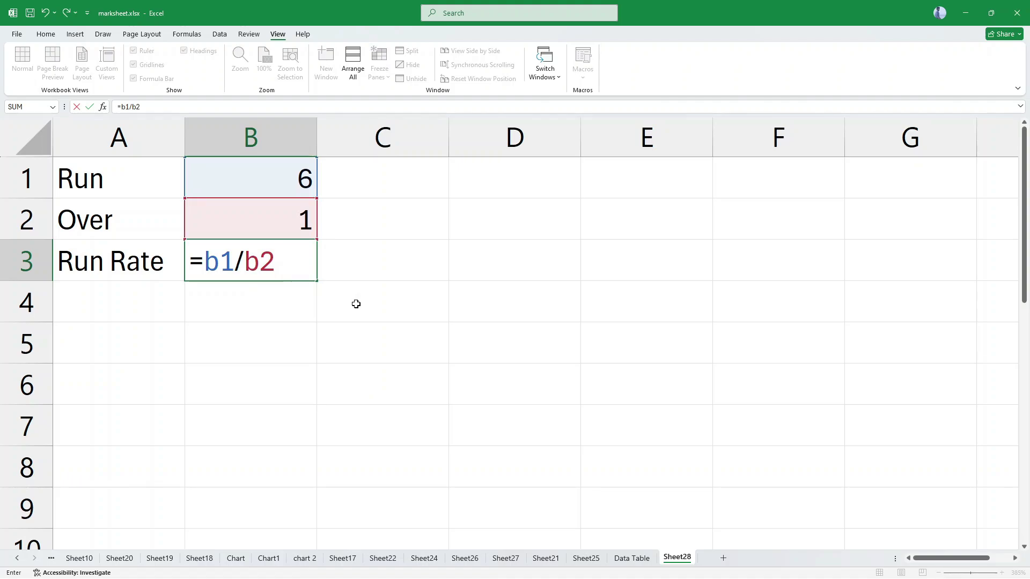
key("Return")
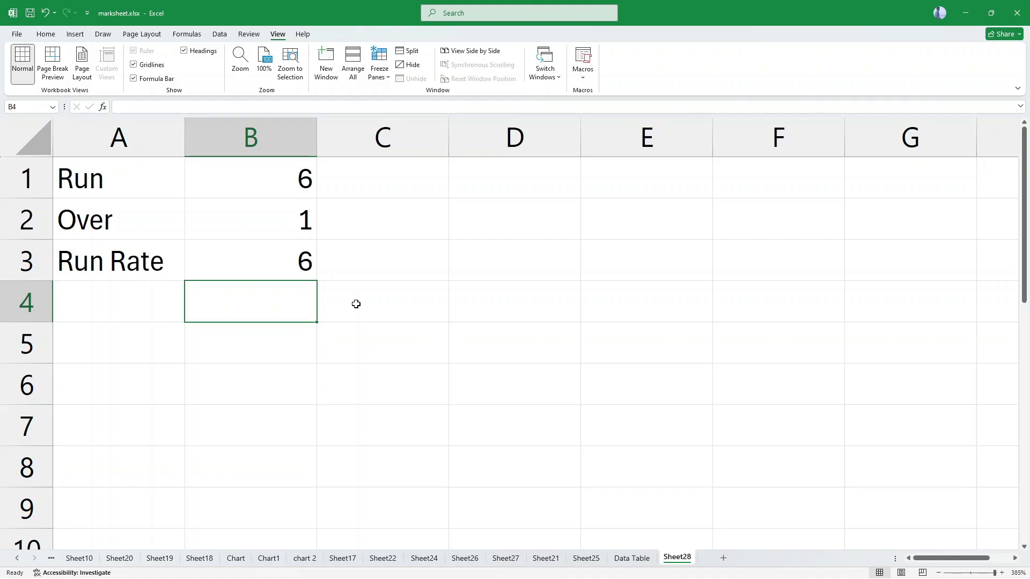
Step: Enter the series start values 0 in C3 and 1 in D3 beside the run rate formula
left_click(367, 277)
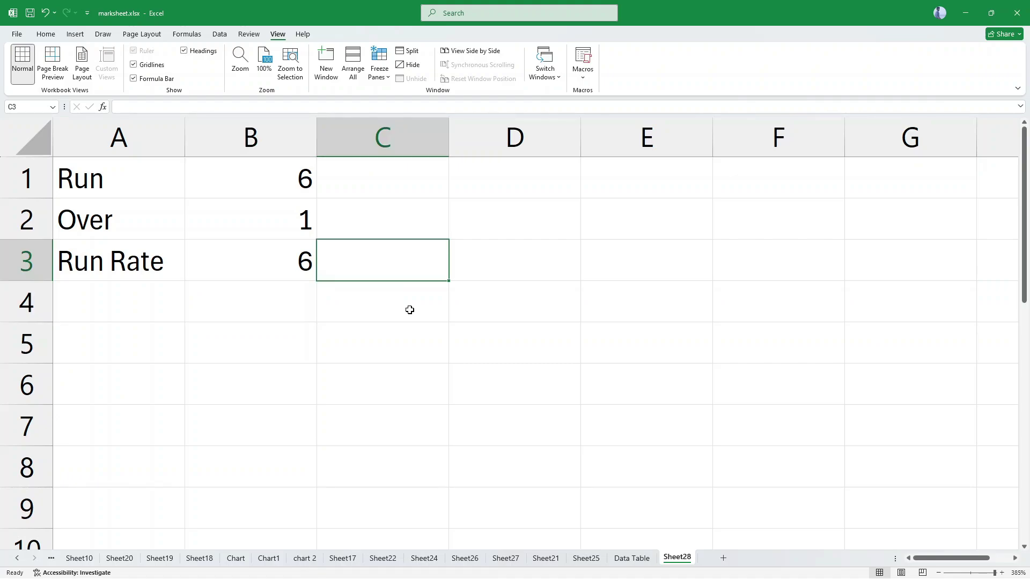
key("Left")
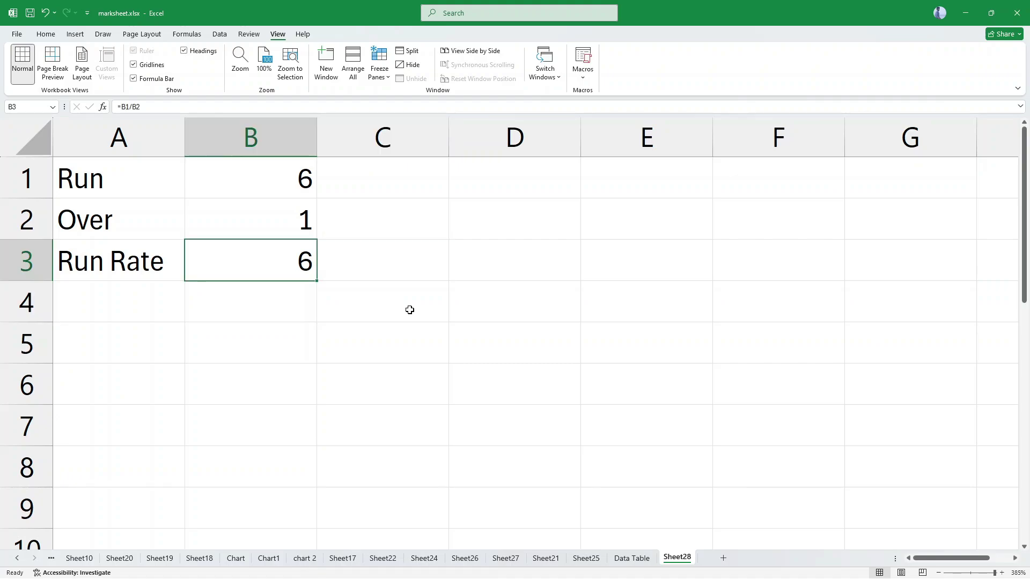
key("Right")
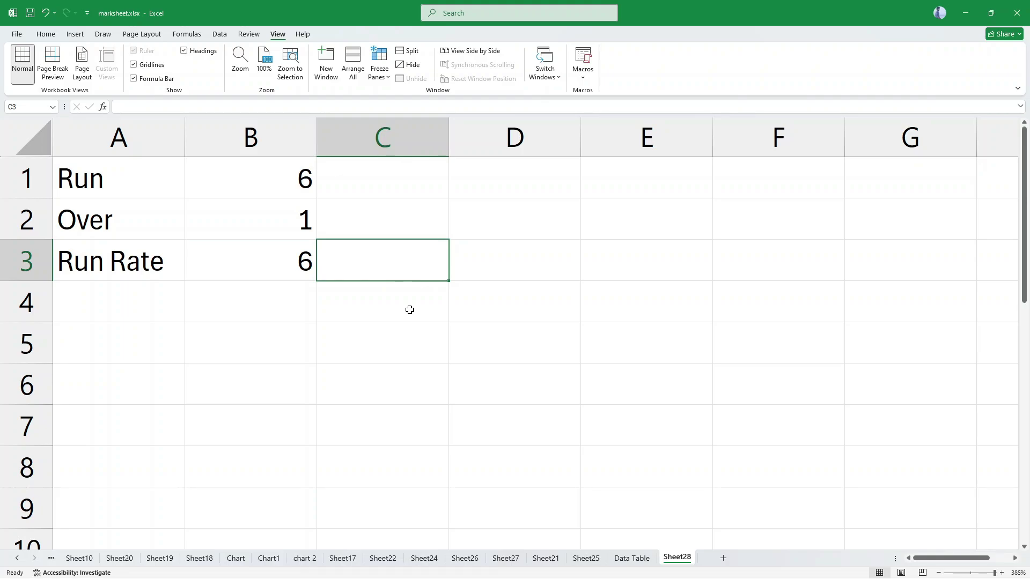
type("0")
key("Tab")
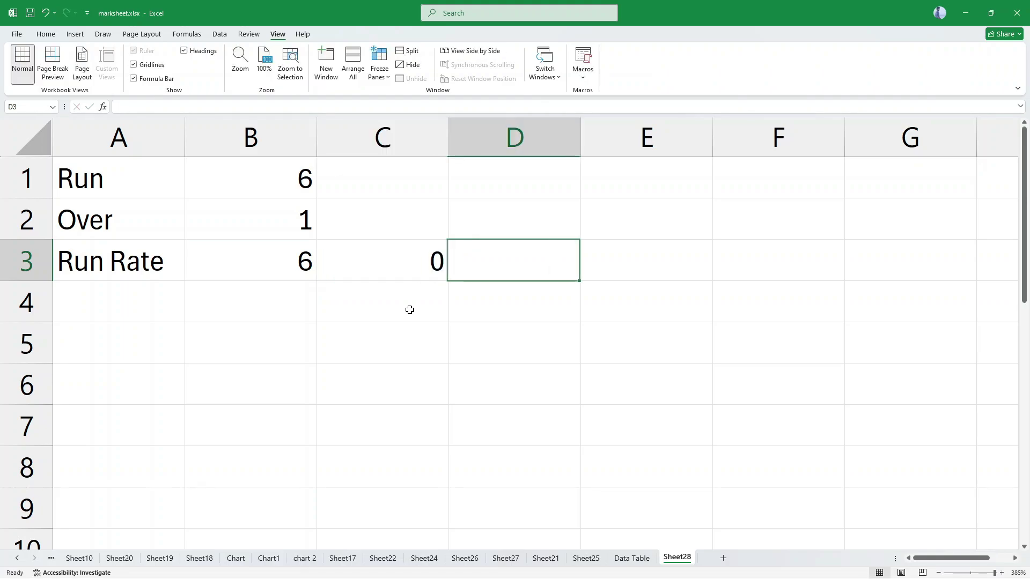
type("1")
key("Tab")
Step: Extend the C3:D3 number series across row 3 up to 20 in W3
key("Left")
key("Left")
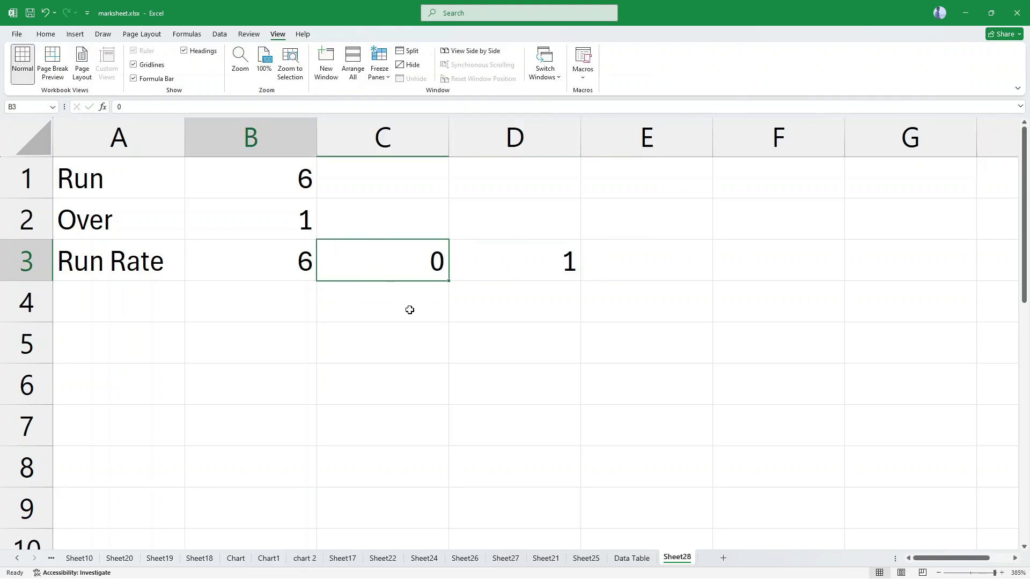
key("Right")
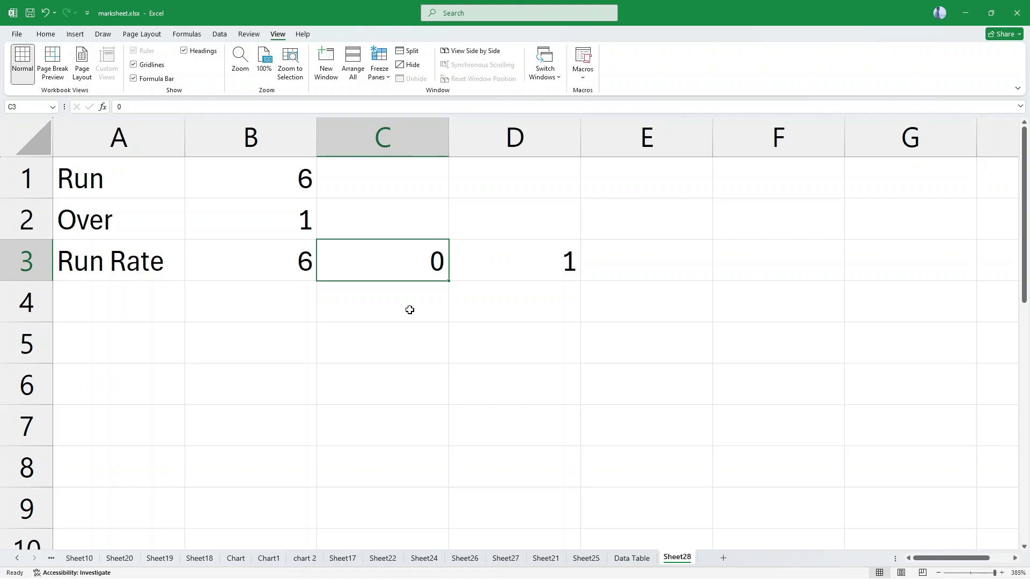
key("Left")
key("F2")
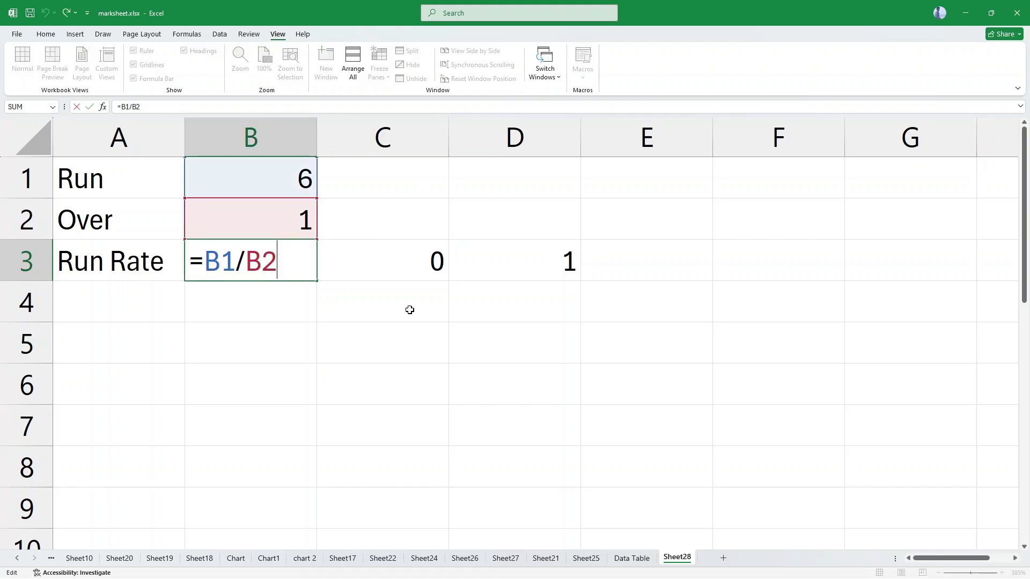
key("Return")
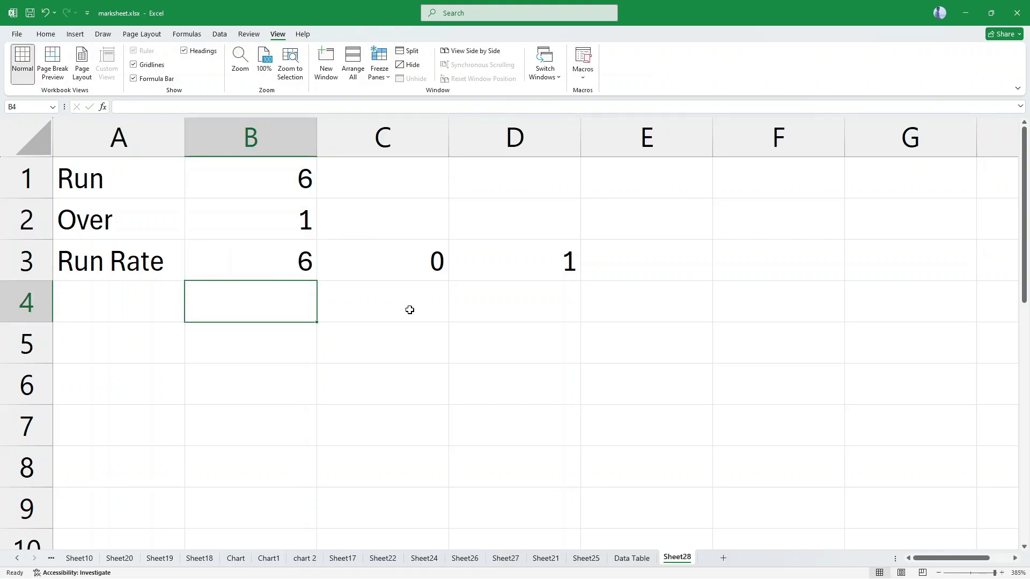
key("Up")
key("Right")
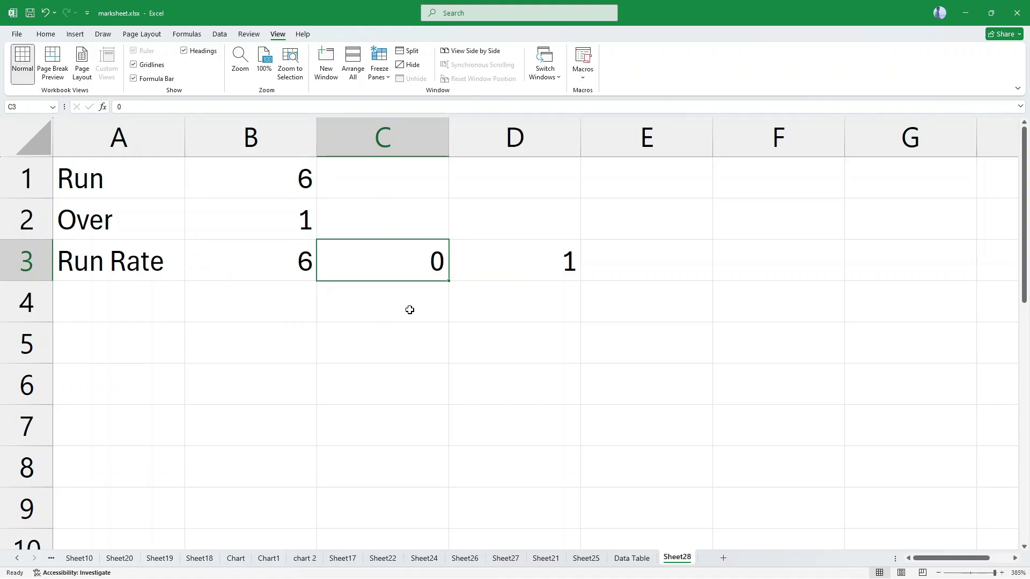
key("Right")
key("Left")
left_click_drag(444, 268, 513, 263)
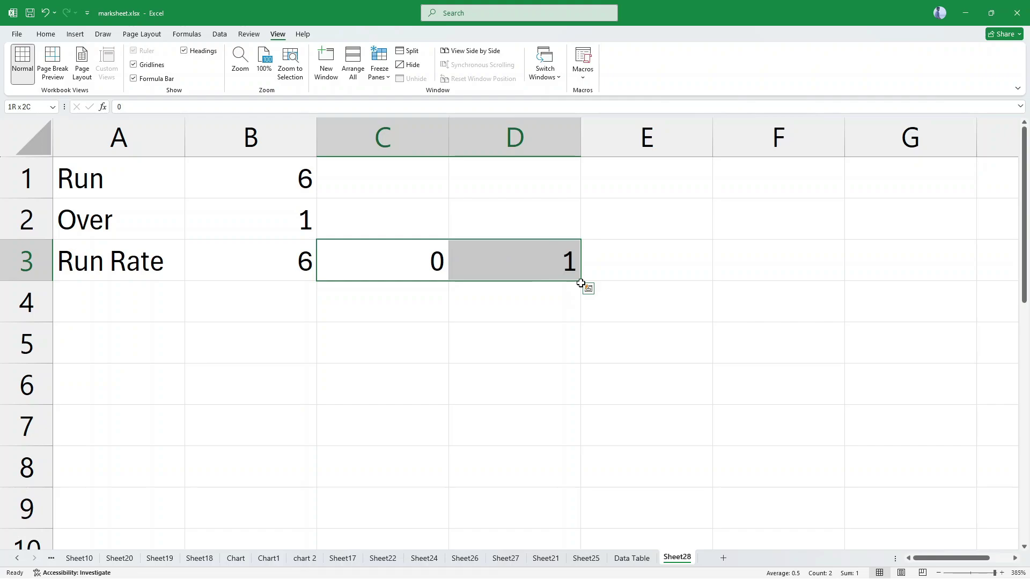
left_click_drag(580, 282, 552, 278)
left_click(524, 269)
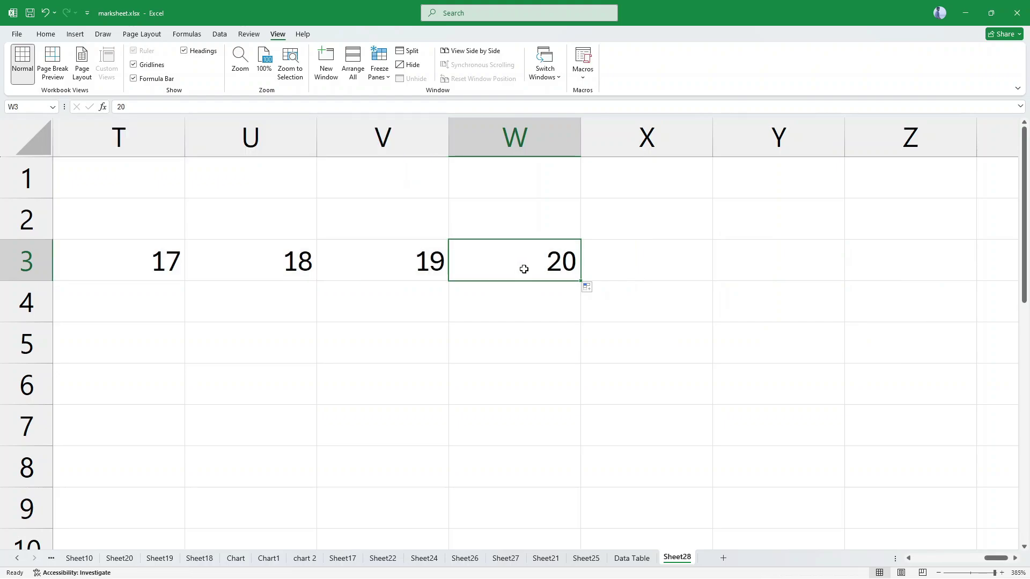
Step: Enter 0 in B4, directly below the run rate formula, as the start of the vertical series
key("ctrl+Left")
key("Right")
key("Down")
key("Up")
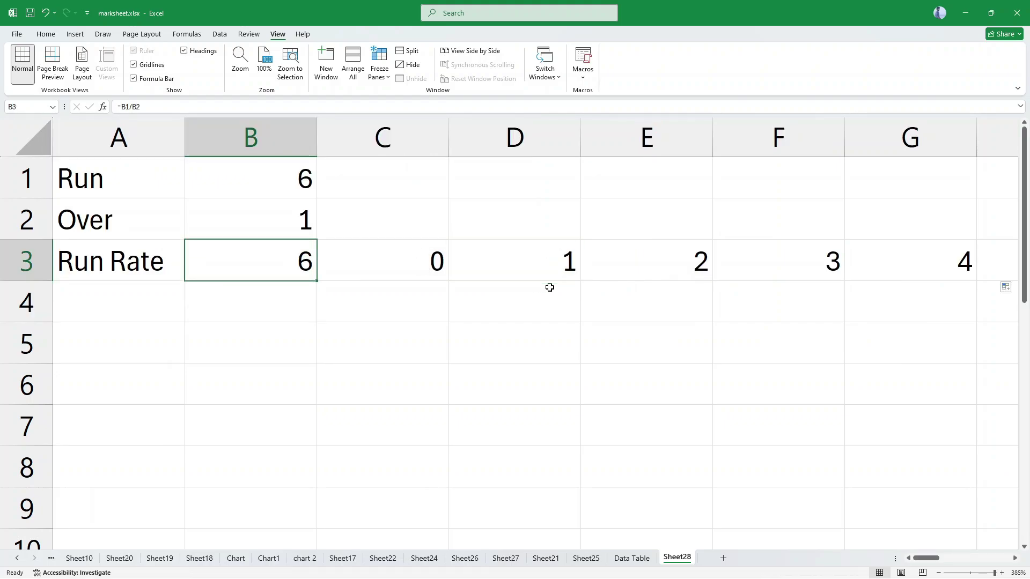
key("F2")
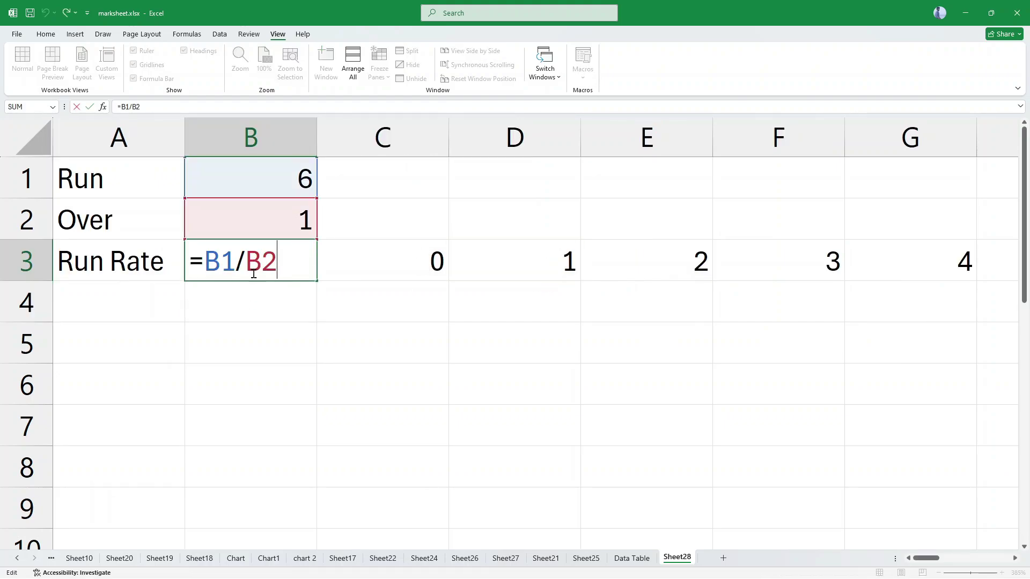
key("ctrl+Return")
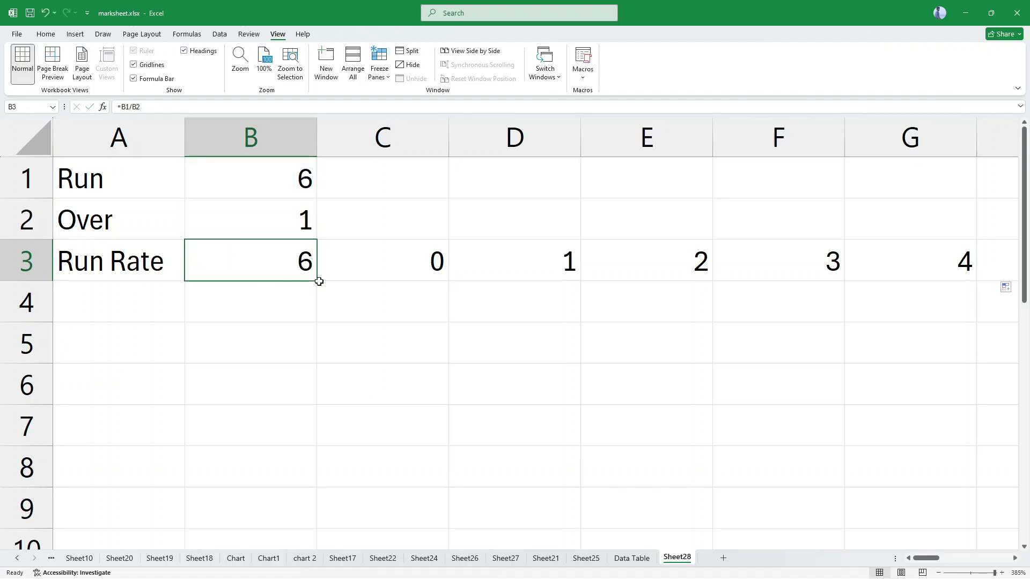
left_click(295, 287)
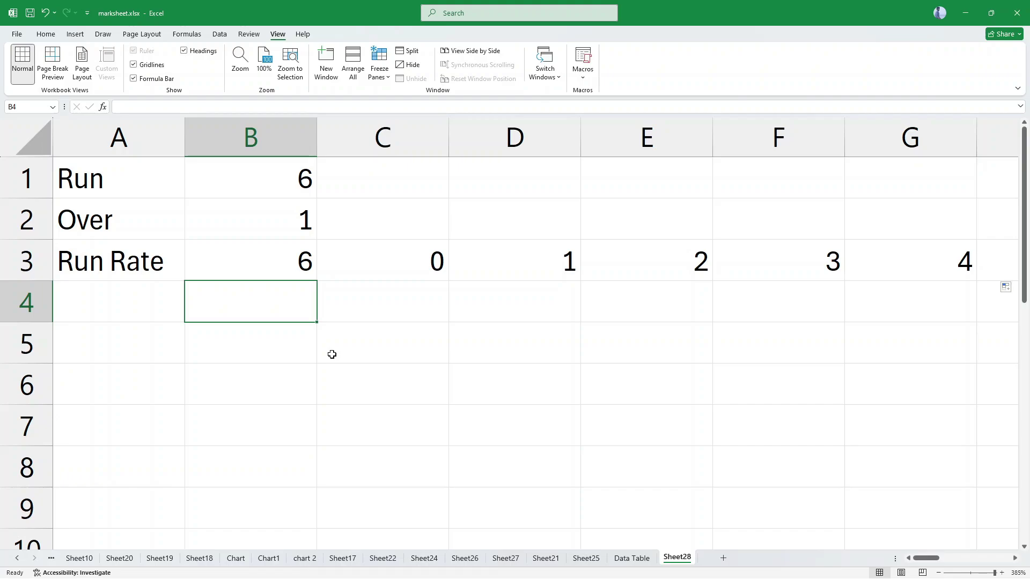
type("0")
key("Return")
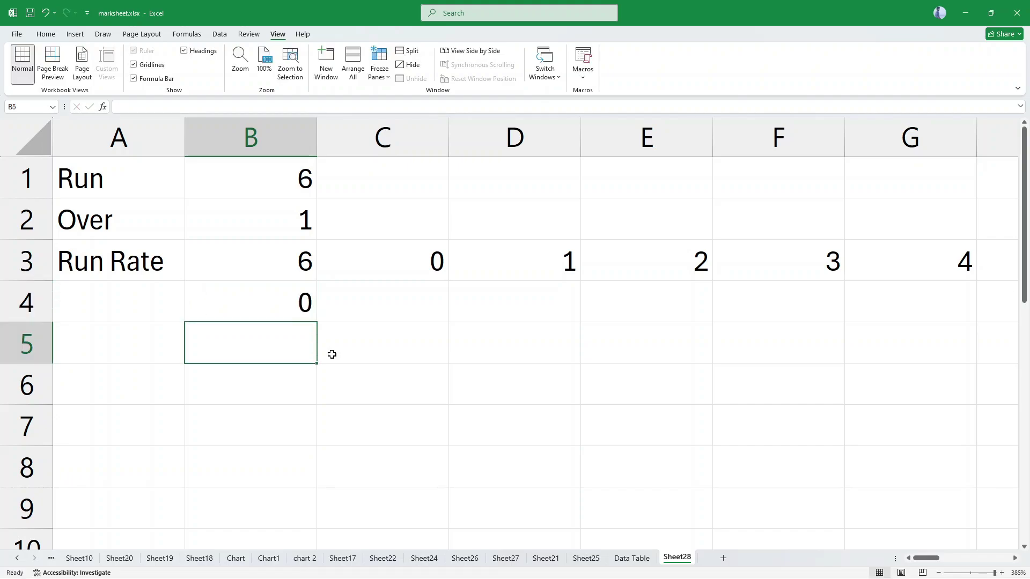
Step: Fill a series in steps of 1 from B4 down column B up to 500
left_click(302, 304)
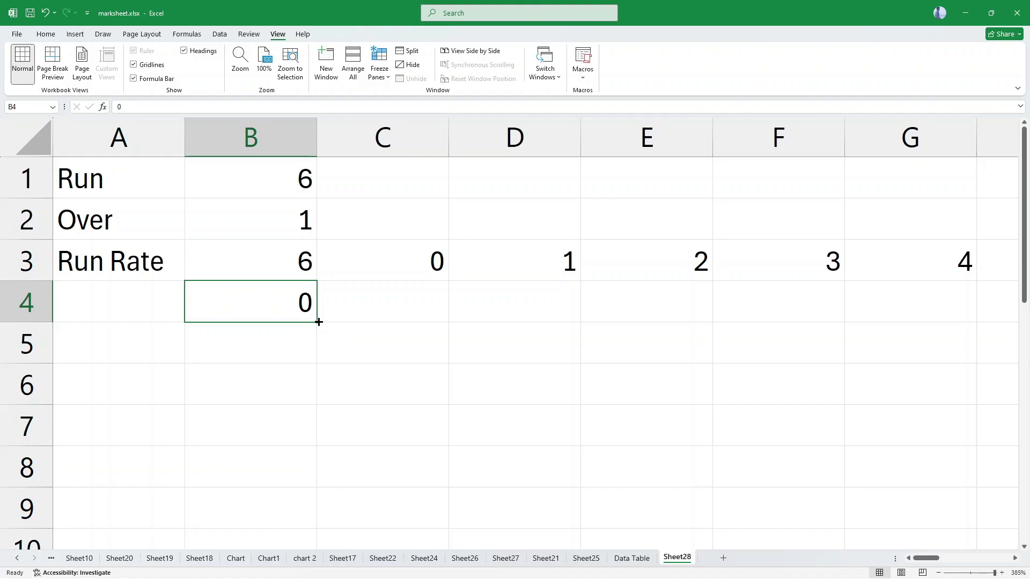
left_click_drag(318, 321, 319, 416)
scroll(389, 388, "up", 20)
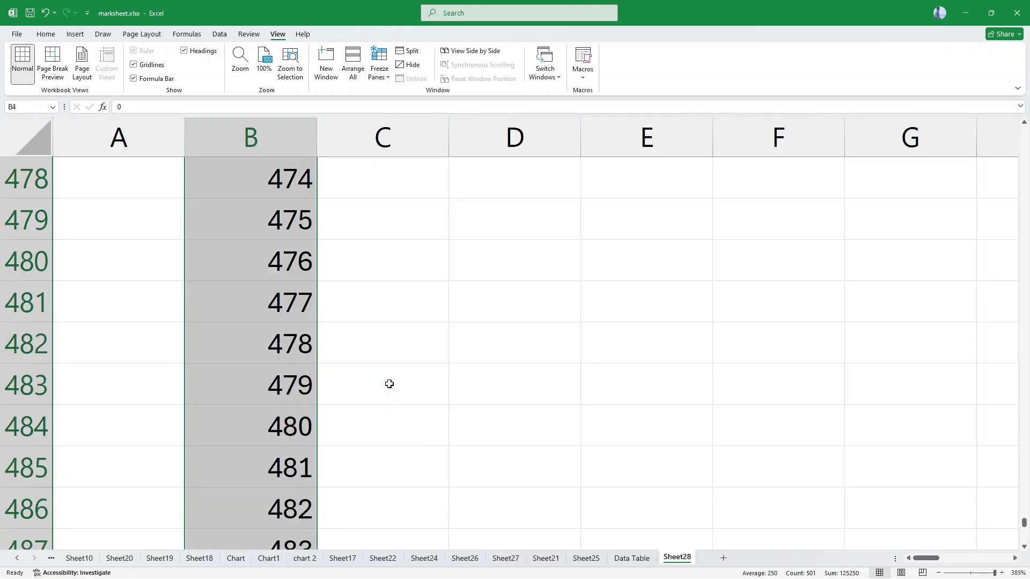
key("ctrl+Up")
key("Down")
key("Down")
key("Down")
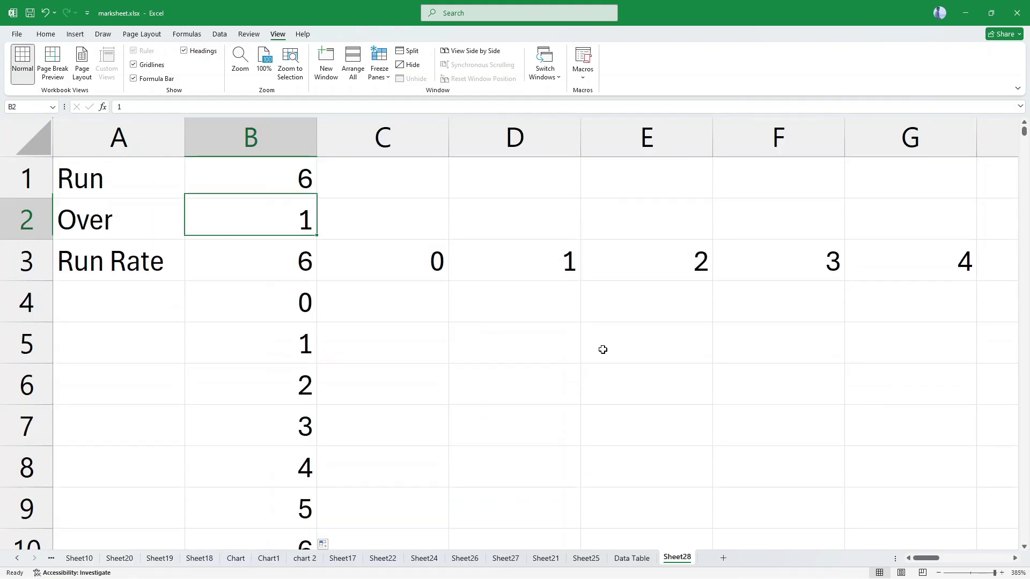
key("Up")
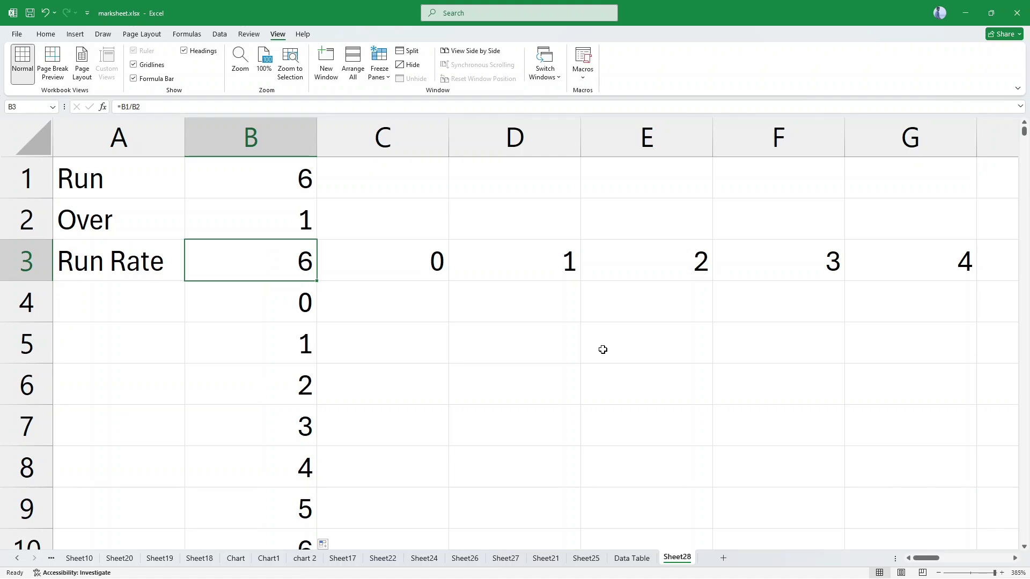
Step: Check which cells the run rate formula in B3 refers to, leaving the formula unchanged
left_click(330, 372)
left_click(278, 263)
double_click(256, 260)
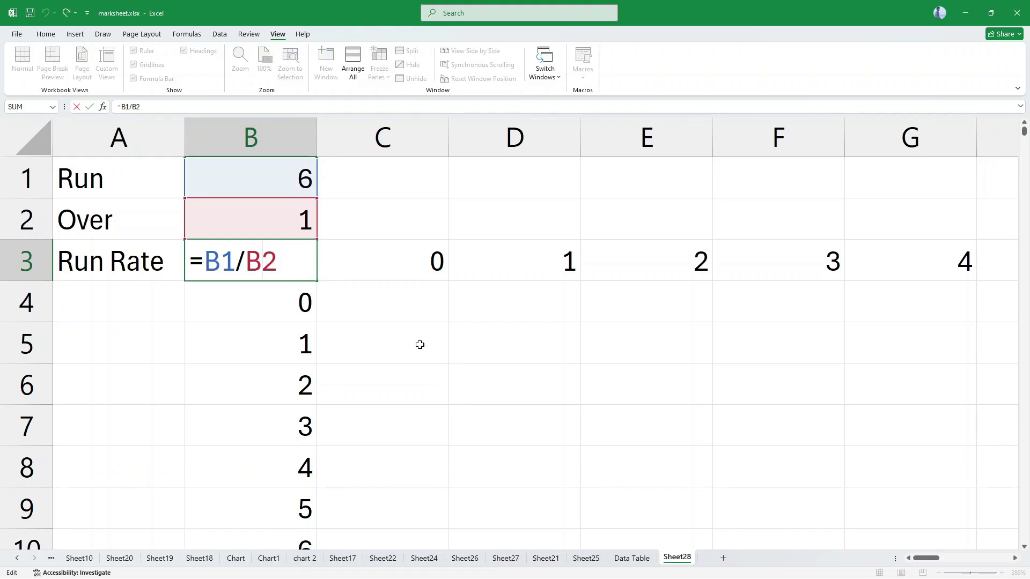
key("Escape")
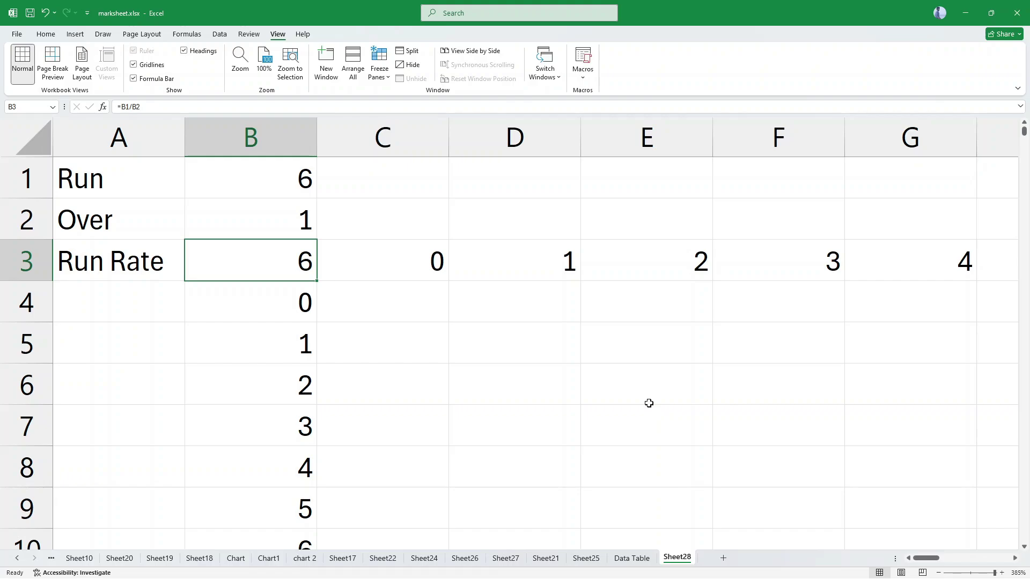
Step: Create a two-variable data table over B3:W504 with B2 as the row input cell and B1 as the column input cell
key("ctrl+shift+Right")
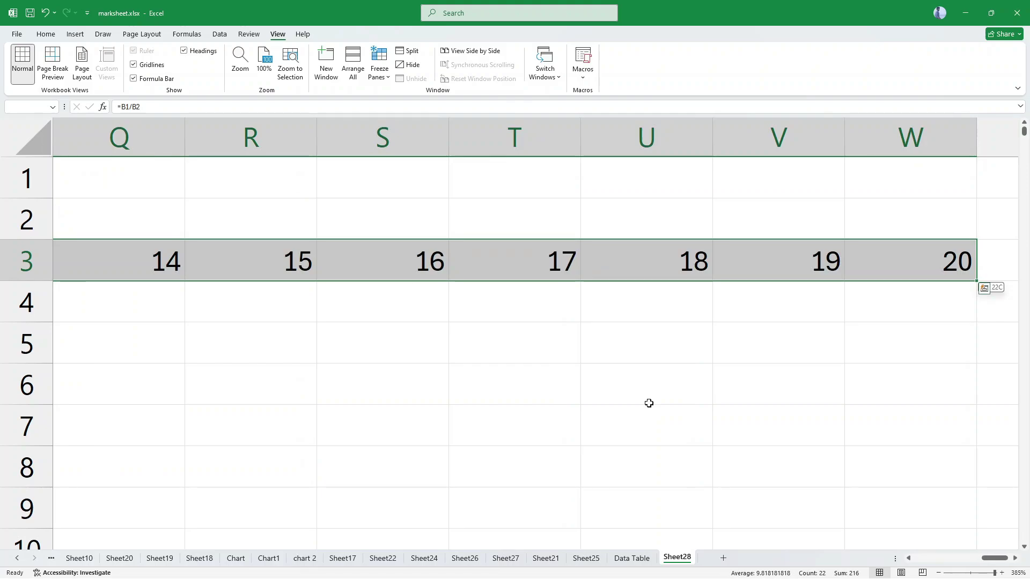
key("ctrl+shift+Down")
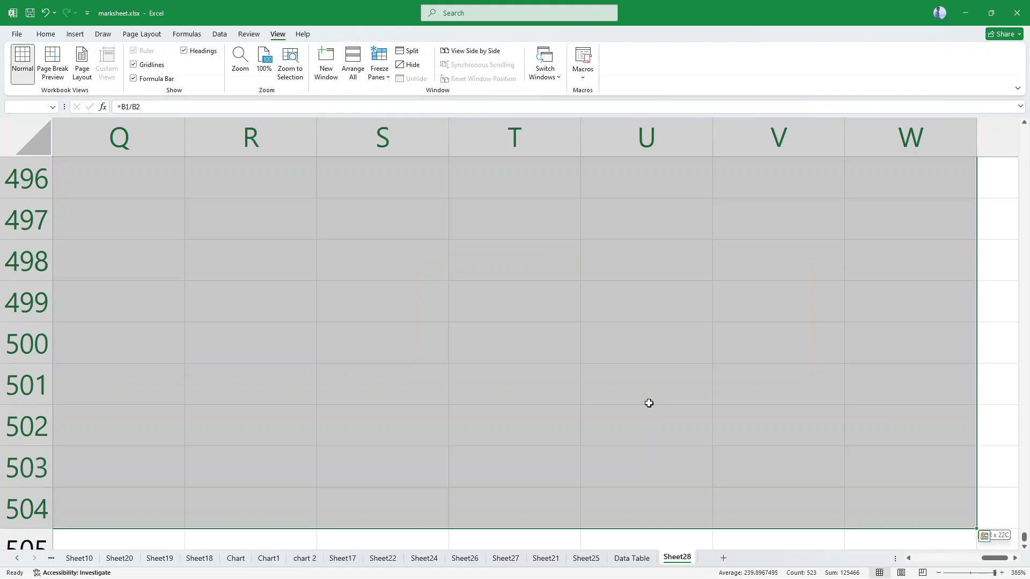
left_click_drag(995, 557, 883, 568)
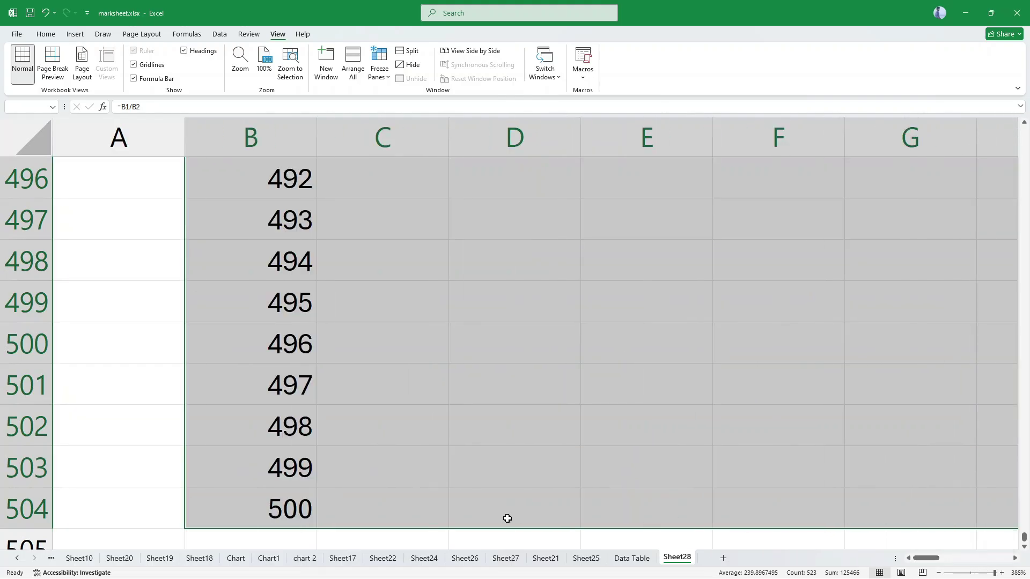
scroll(241, 481, "down", 2)
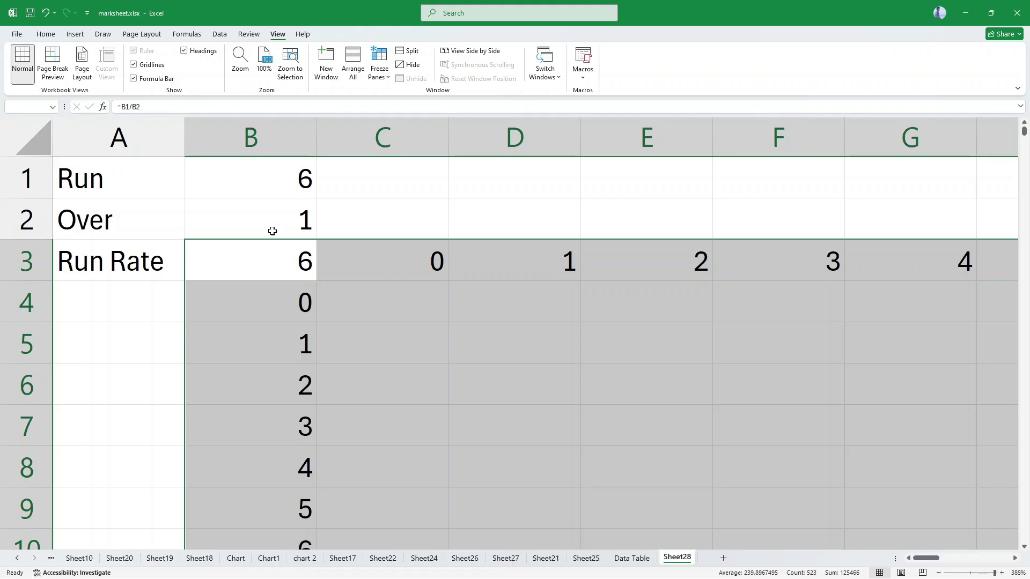
left_click(220, 34)
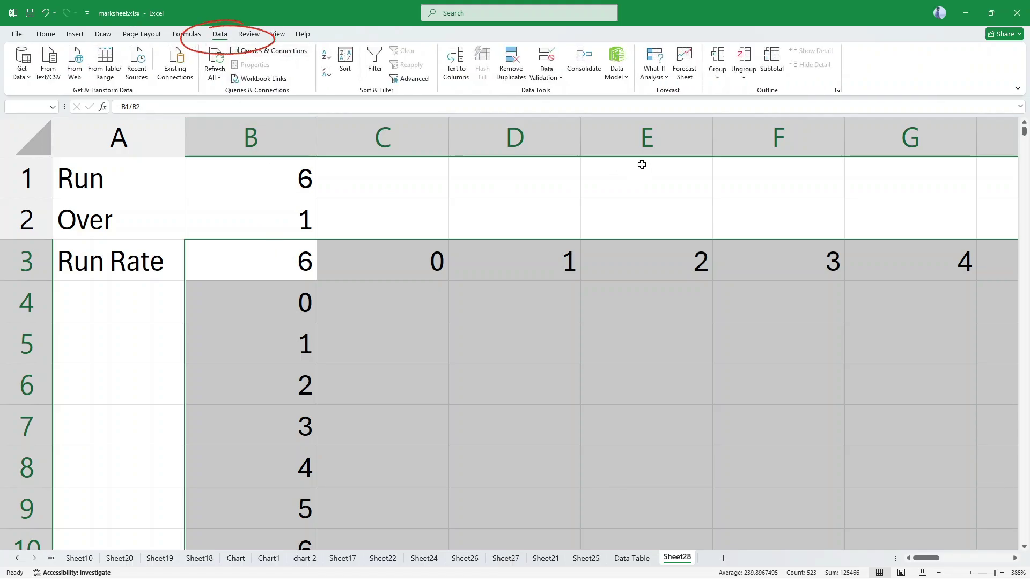
left_click(663, 79)
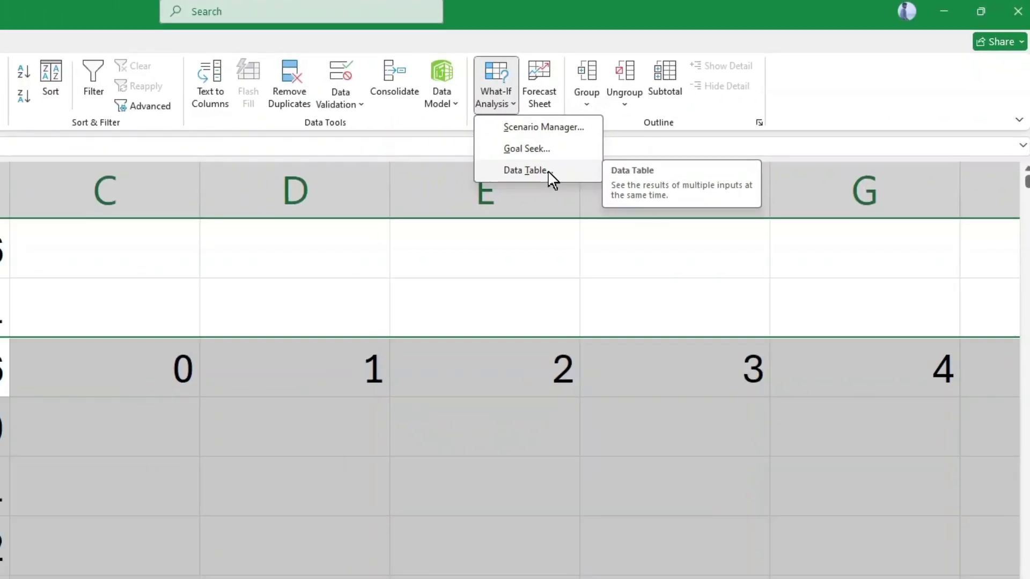
left_click(442, 207)
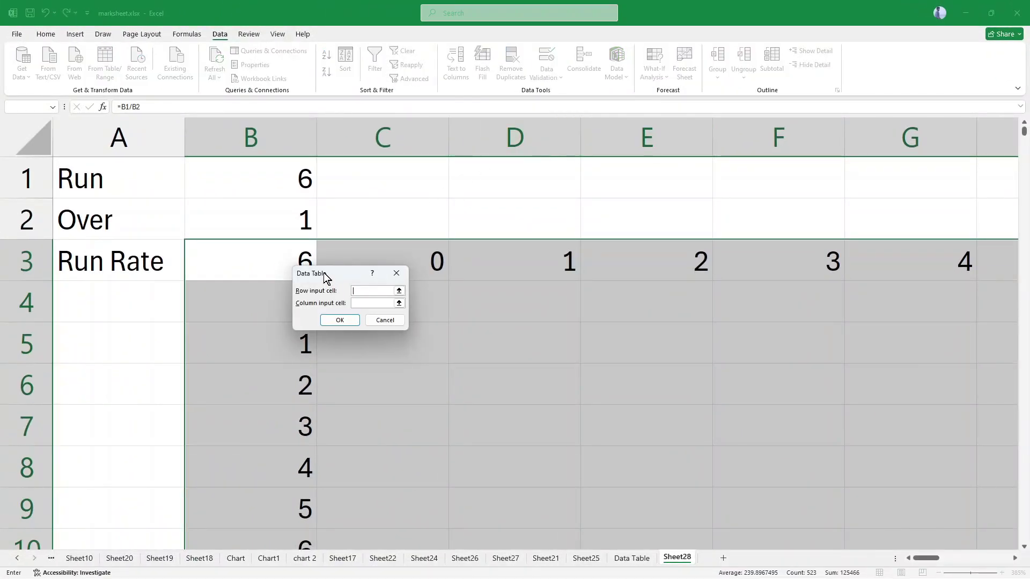
left_click_drag(325, 277, 354, 296)
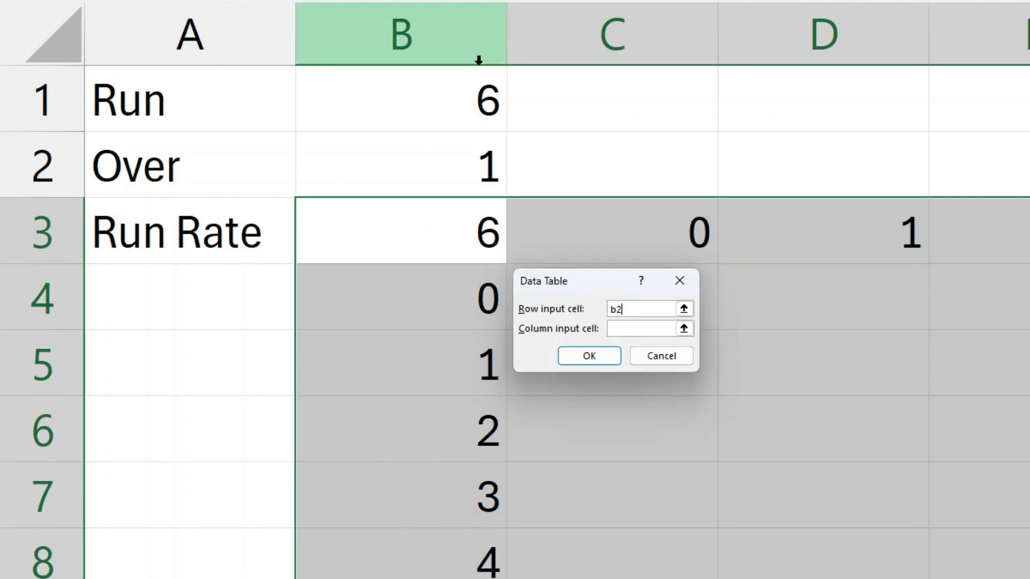
left_click(634, 330)
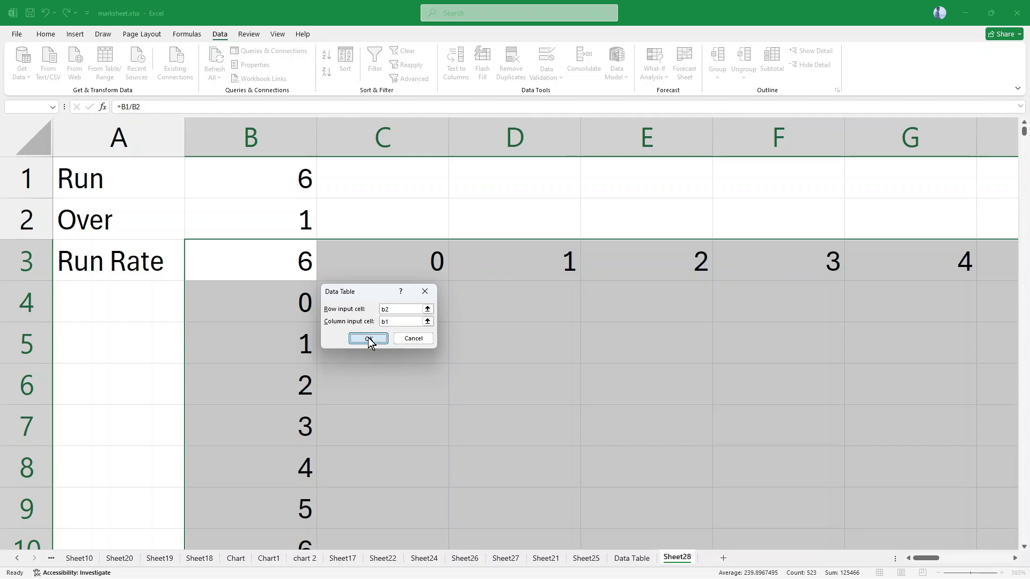
left_click(481, 347)
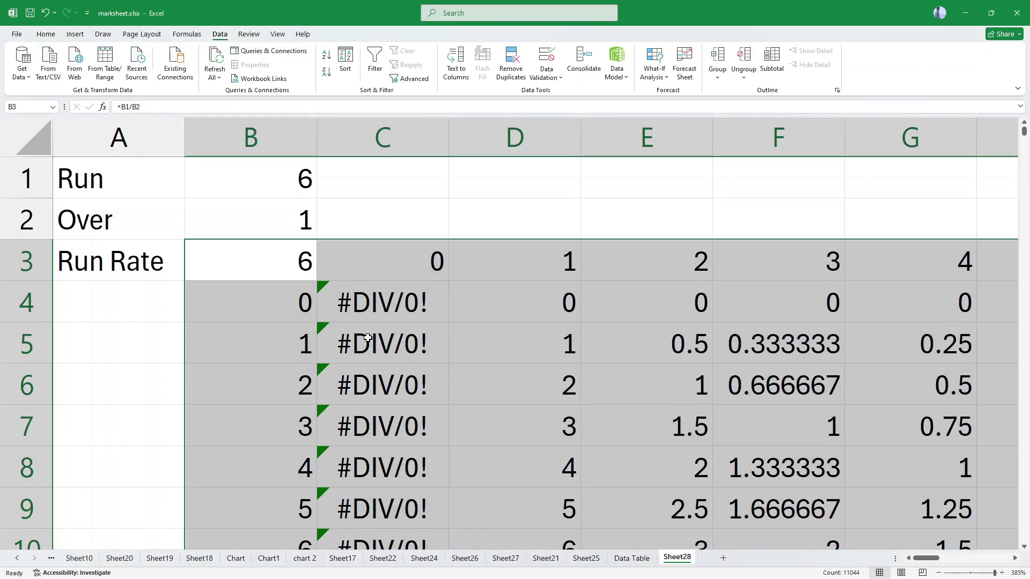
Step: Examine the calculated run rates down to row 504 and around cell R231, and return to the start of the sheet
scroll(441, 339, "down", 10, "ctrl")
scroll(444, 349, "down", 10, "ctrl")
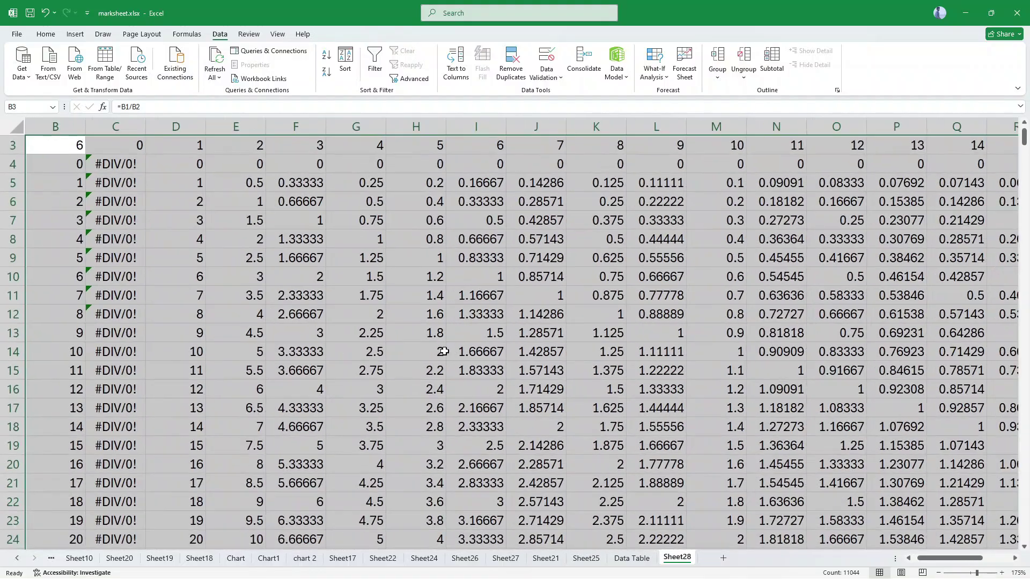
scroll(440, 374, "down", 20)
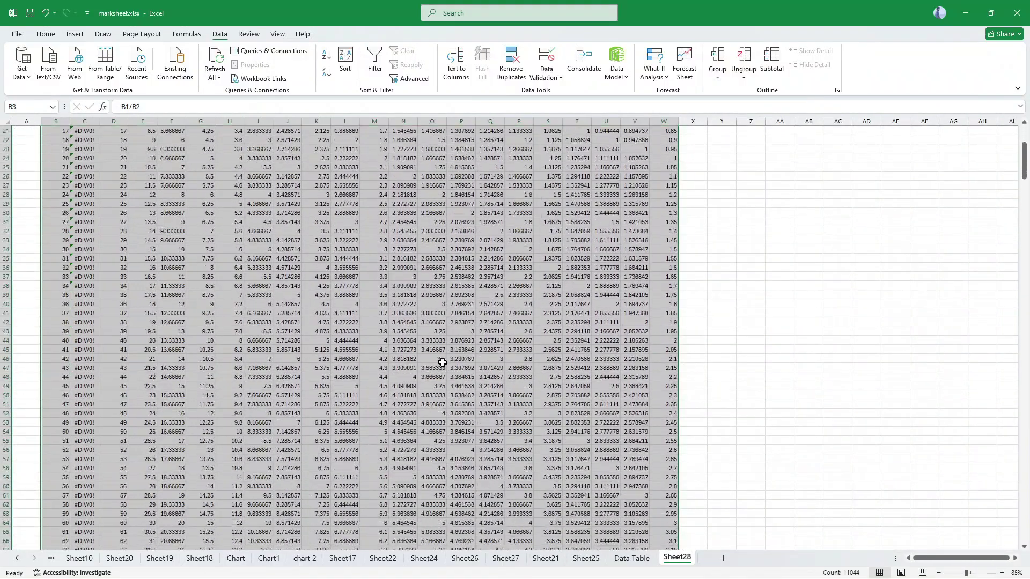
scroll(441, 376, "down", 20)
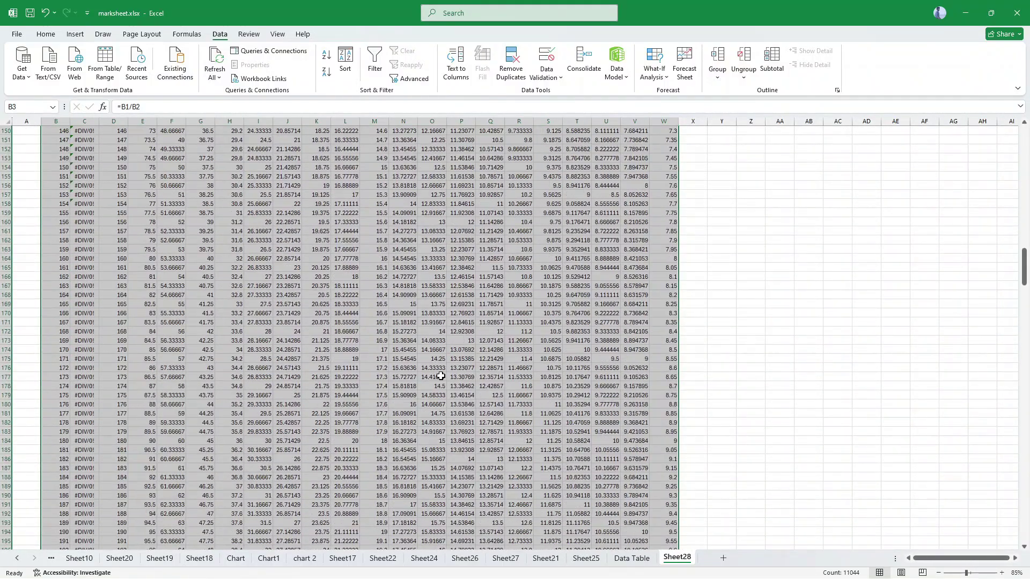
scroll(441, 387, "down", 20)
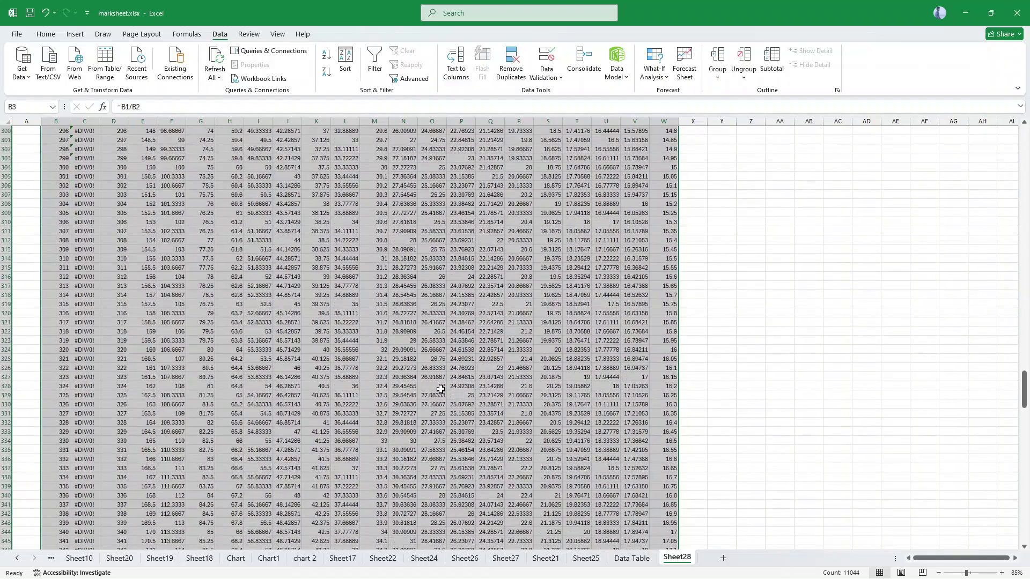
scroll(438, 403, "down", 20)
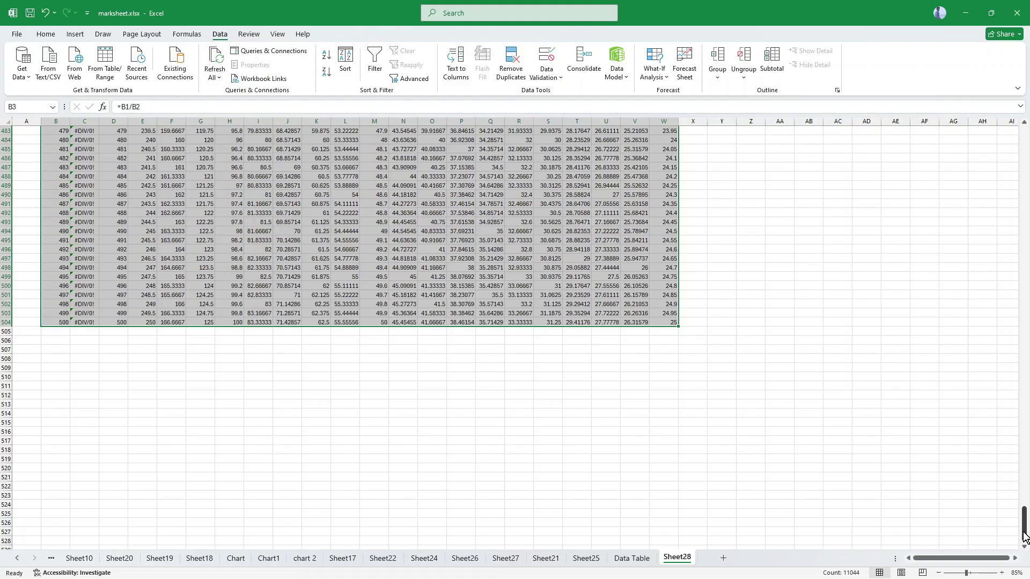
left_click_drag(1024, 536, 1024, 156)
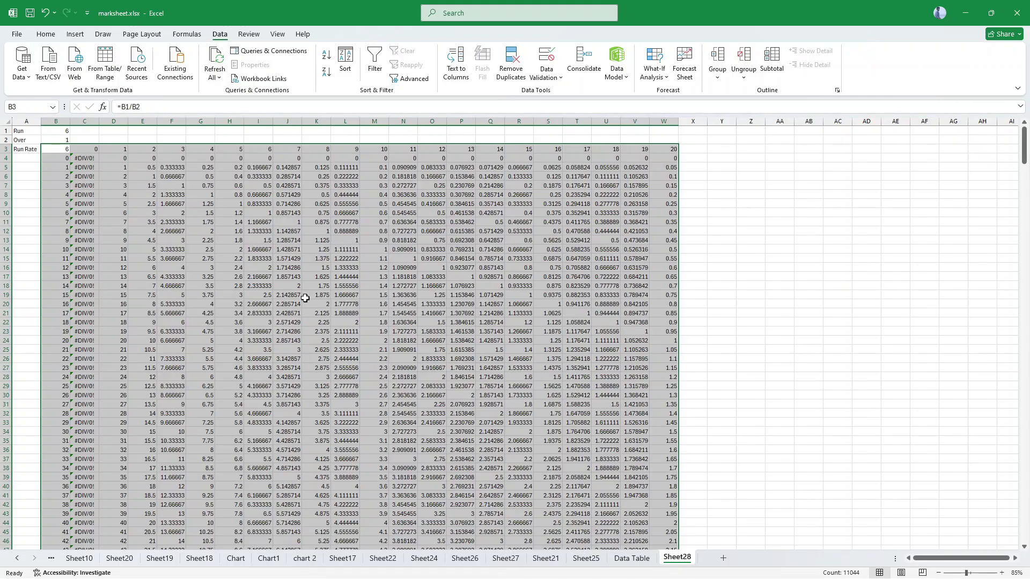
scroll(305, 298, "up", 11)
left_click(443, 345)
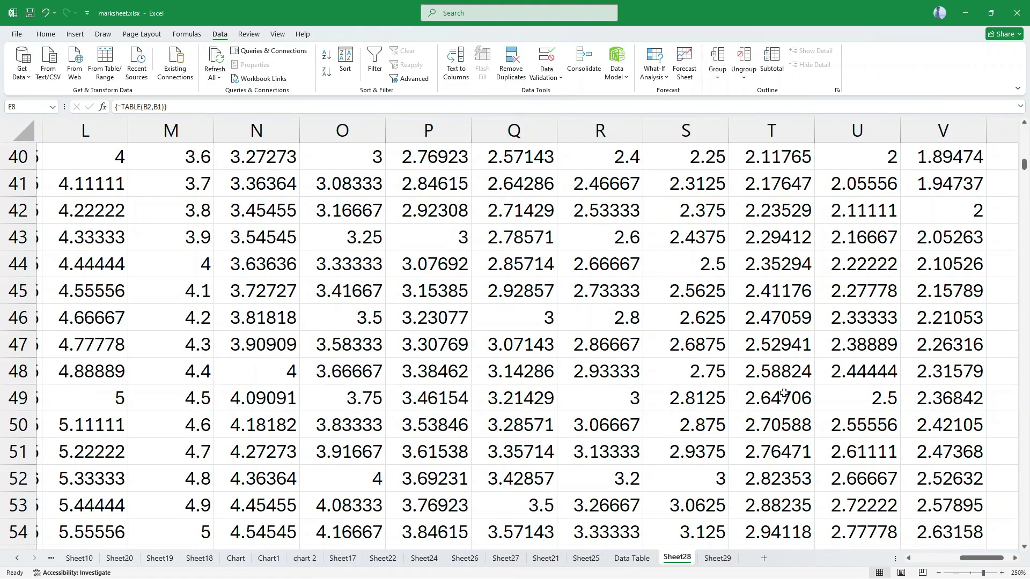
left_click_drag(1023, 163, 1023, 313)
left_click(638, 414)
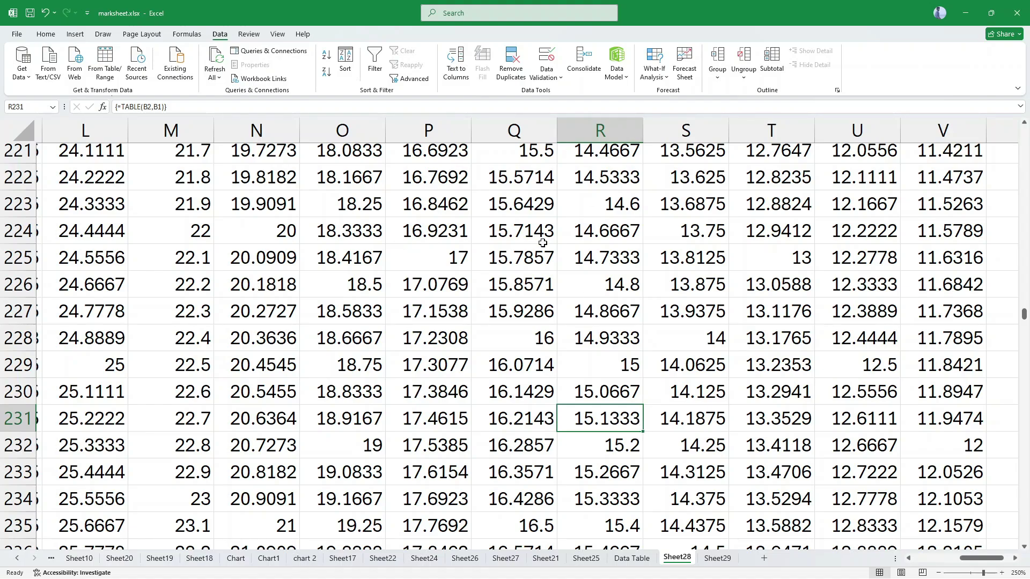
left_click_drag(976, 558, 930, 566)
left_click_drag(1023, 313, 1028, 123)
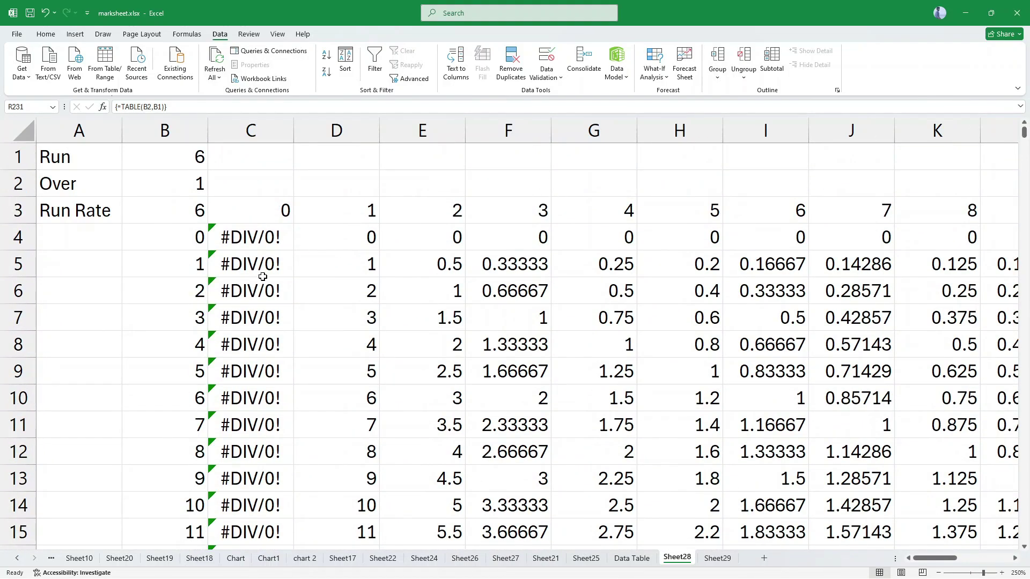
Step: Freeze the panes at cell C4 to keep rows 1 to 3 and columns A and B in view
left_click(224, 238)
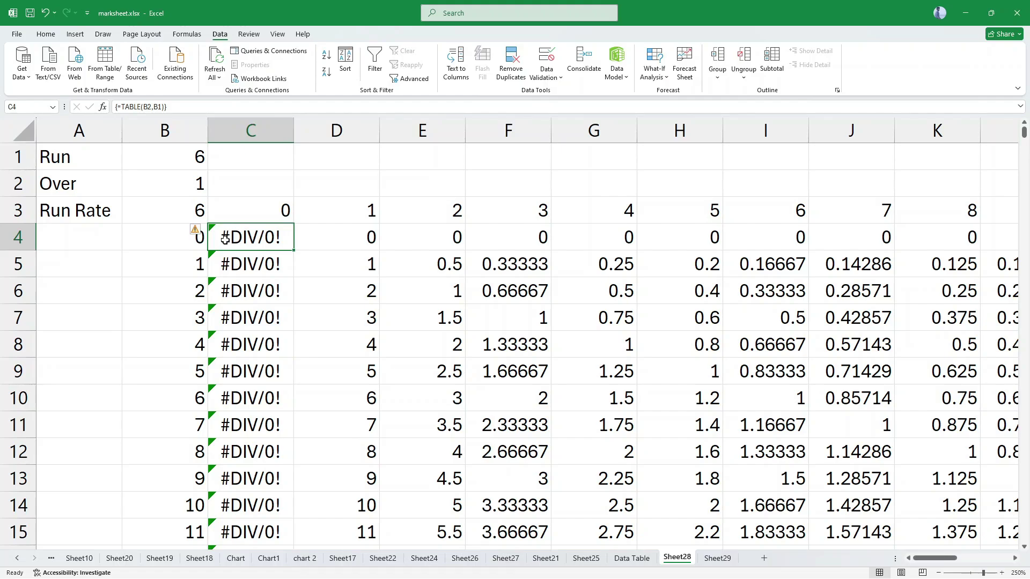
left_click(279, 208)
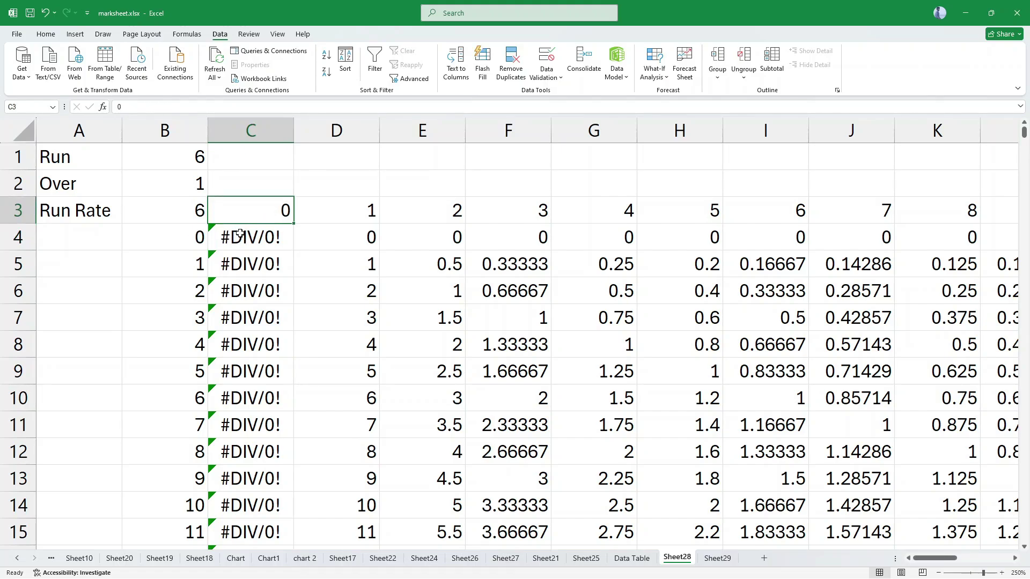
left_click(196, 238)
left_click(246, 239)
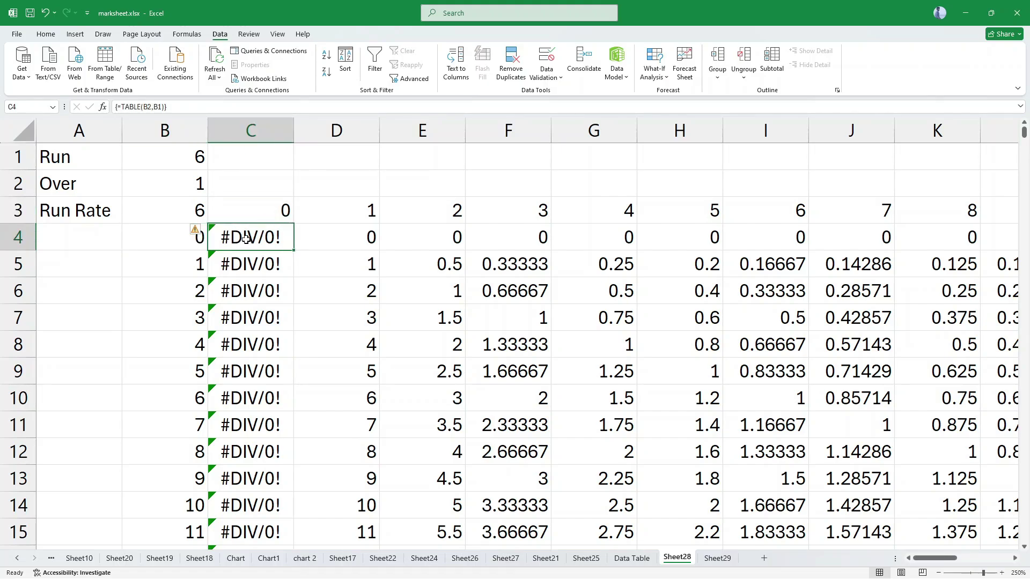
left_click(307, 295)
left_click(248, 246)
left_click(274, 35)
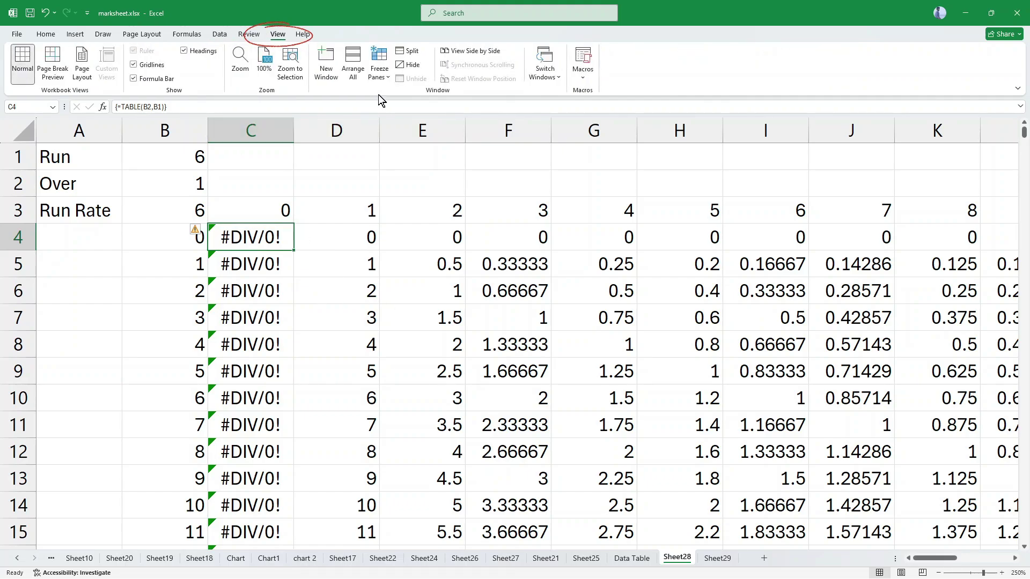
left_click(380, 75)
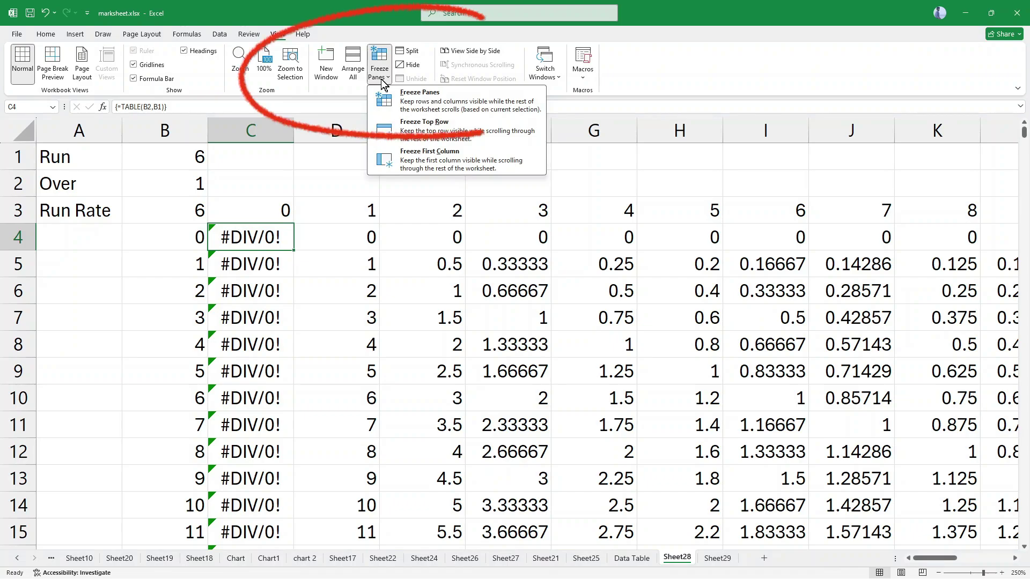
left_click(424, 109)
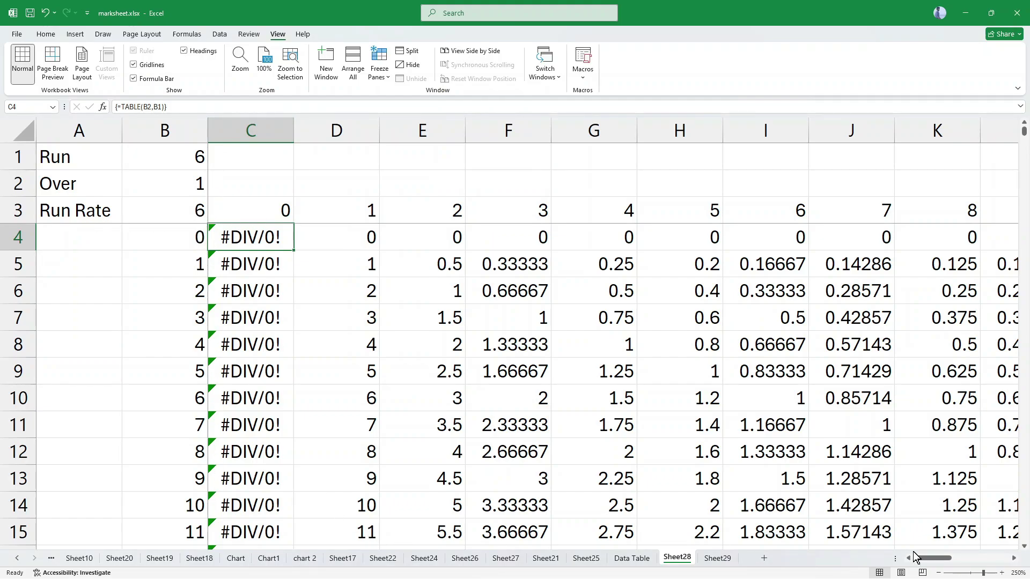
Step: Check the frozen over values in row 3 and run values in column B against the table area around row 40
left_click_drag(933, 558, 957, 560)
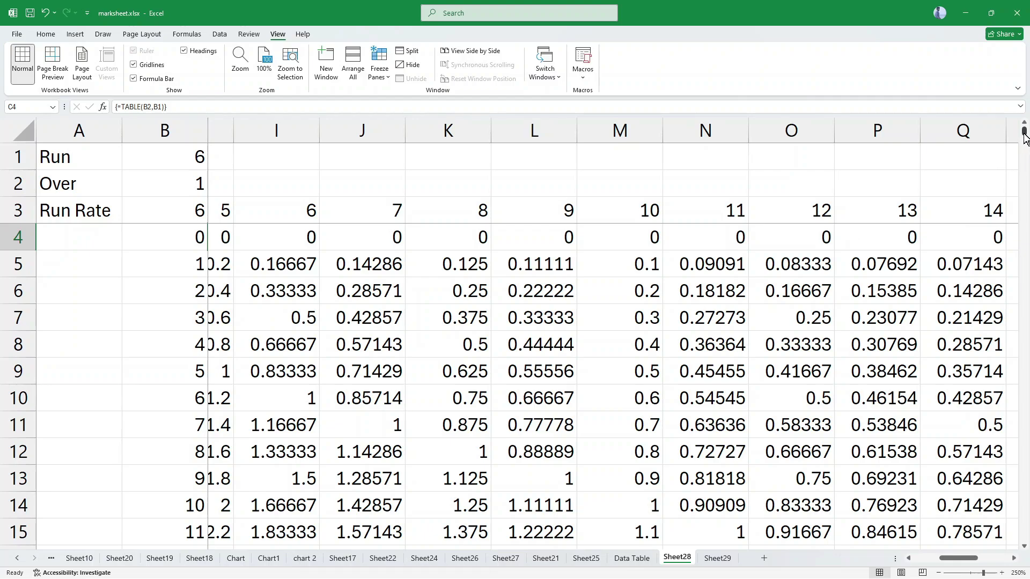
left_click_drag(1023, 134, 1016, 164)
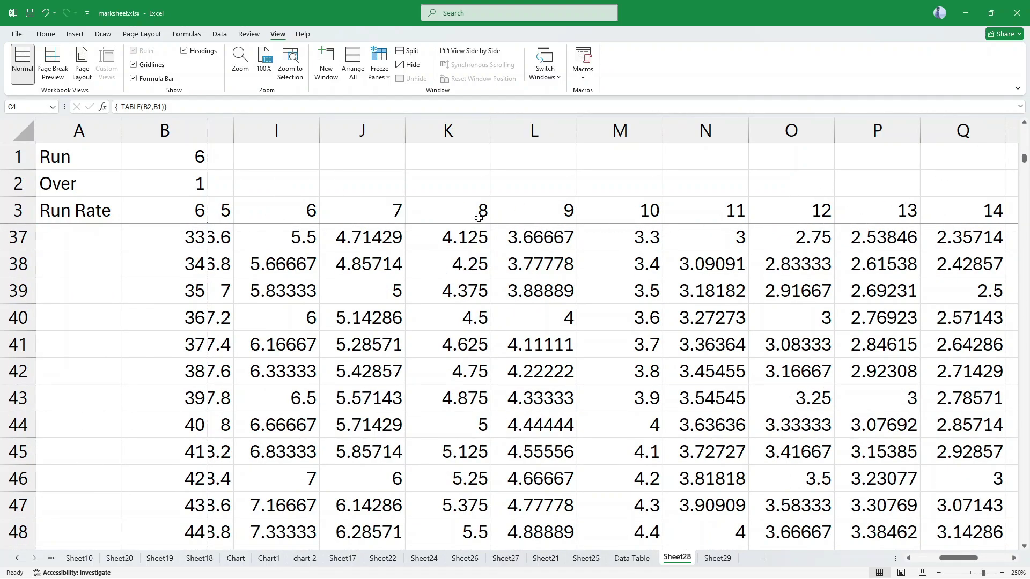
left_click(479, 208)
left_click(633, 207)
left_click(788, 206)
left_click(880, 205)
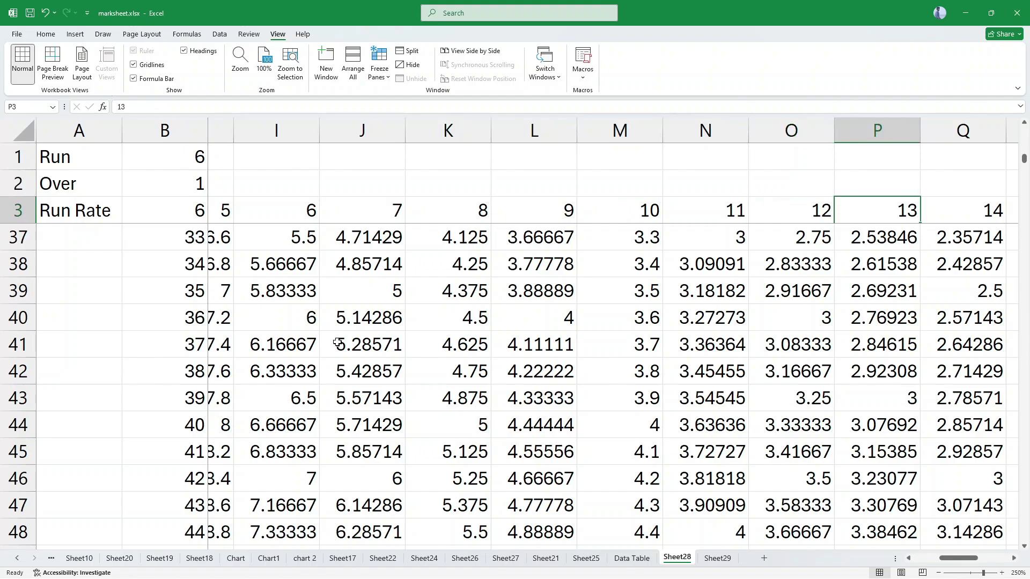
left_click(138, 374)
left_click(172, 452)
left_click(201, 502)
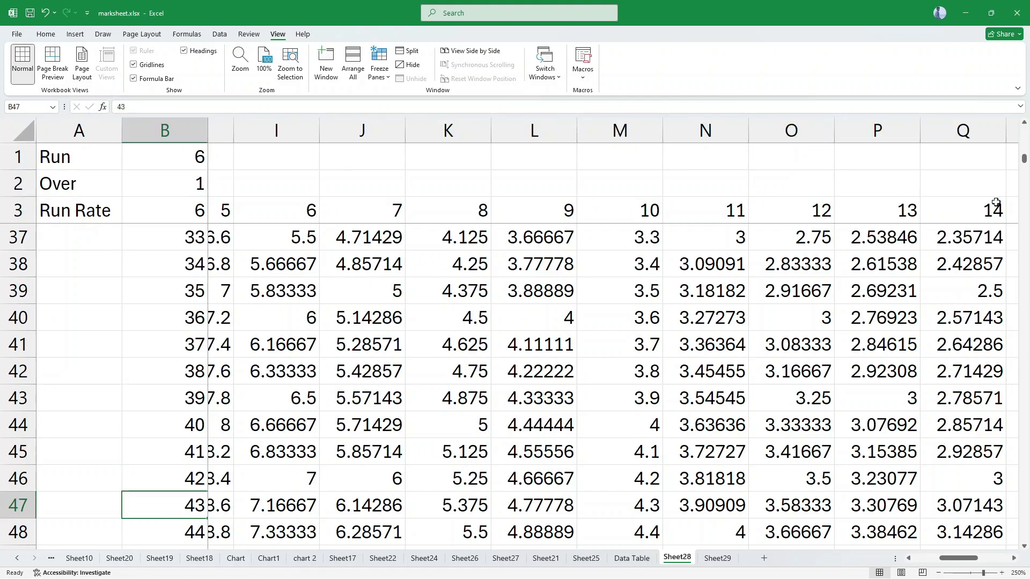
Step: Look up the run rate for 210 runs in 10 overs, where row 214 meets column M
left_click_drag(1023, 160, 1022, 299)
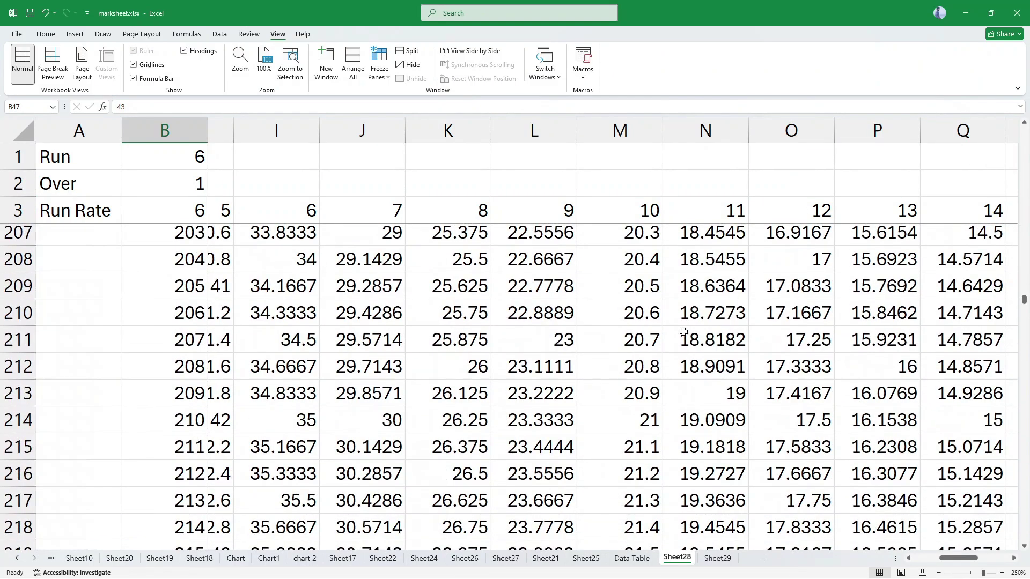
left_click(182, 450)
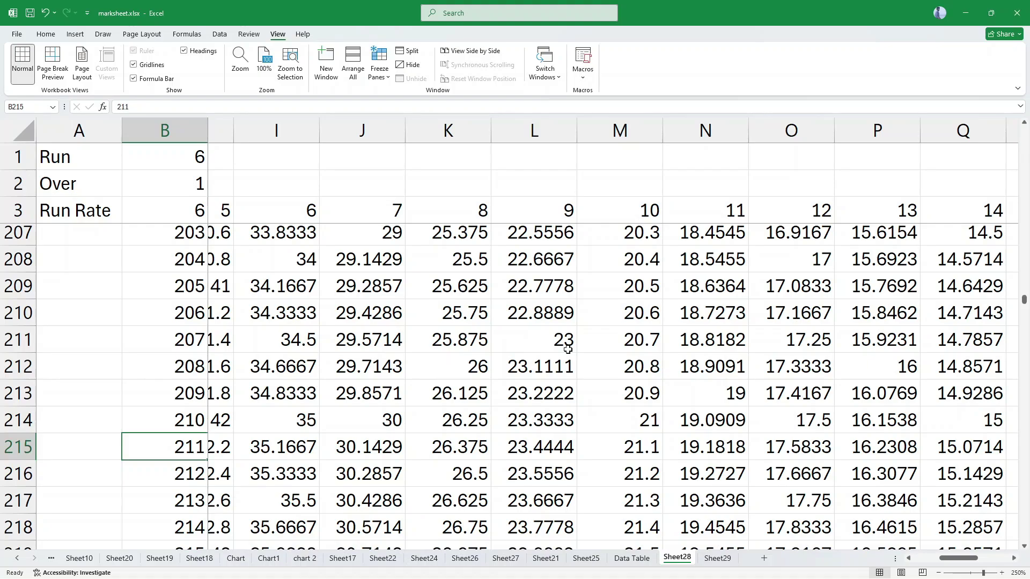
left_click(646, 202)
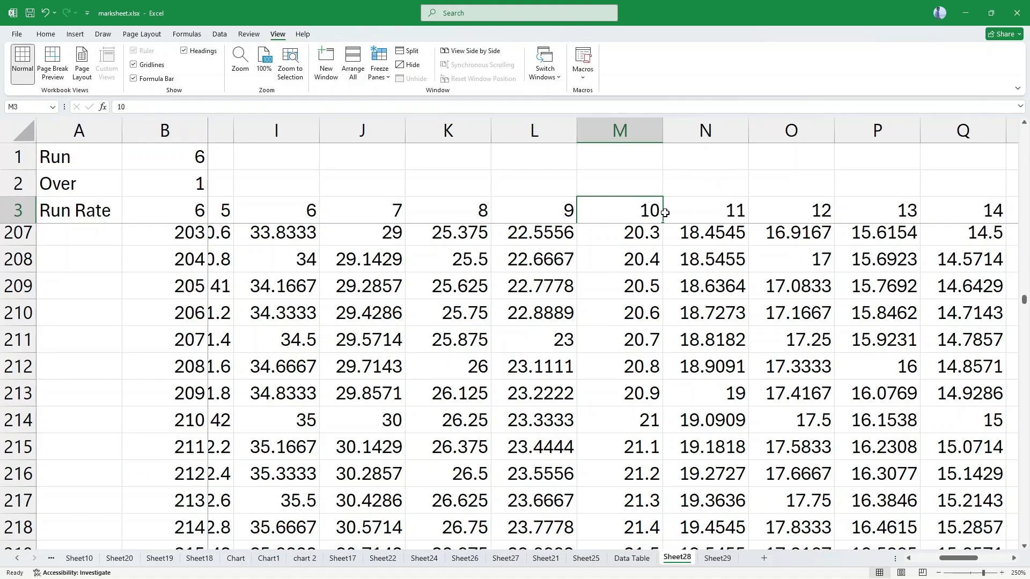
left_click(191, 422)
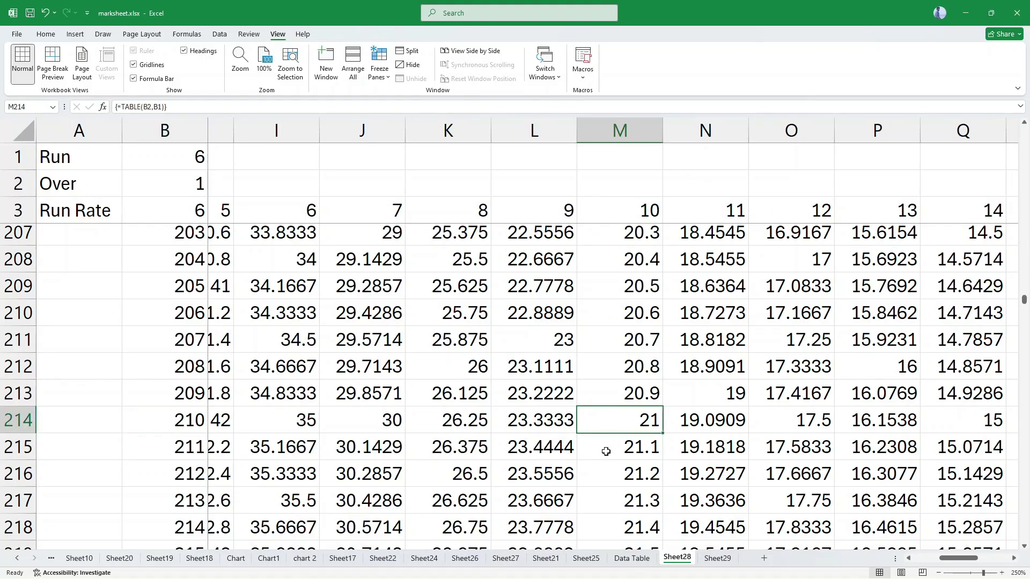
Step: Look up the run rates for 76, 75, 74 and 78 runs in 9 overs in column L
left_click(548, 216)
scroll(369, 277, "up", 20)
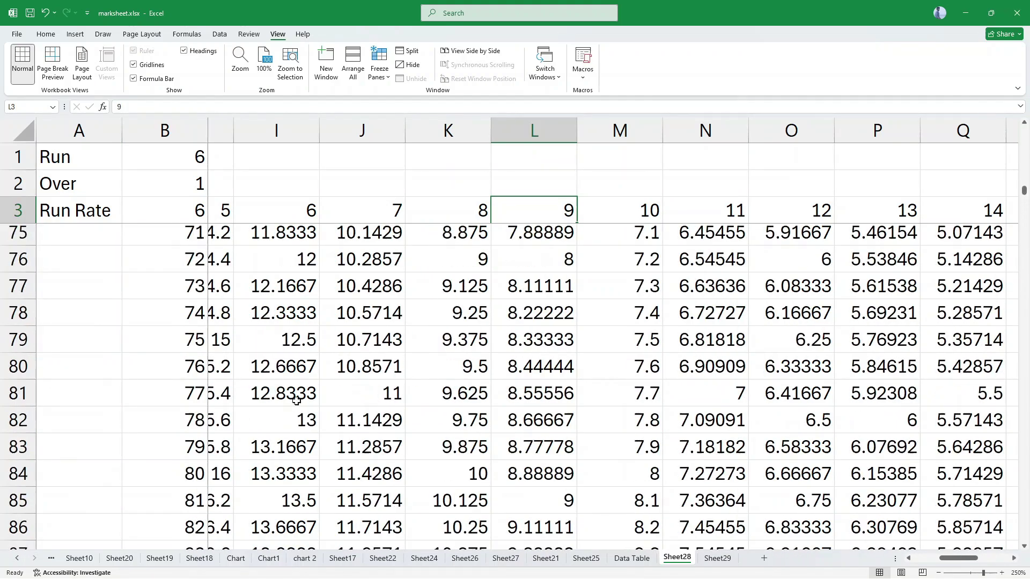
left_click(185, 367)
left_click(529, 371)
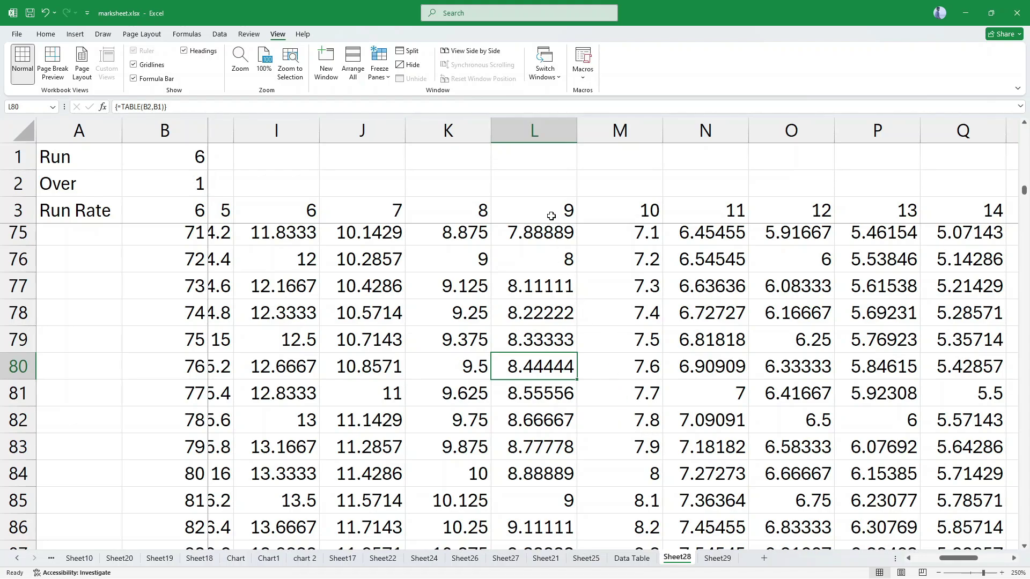
left_click(182, 344)
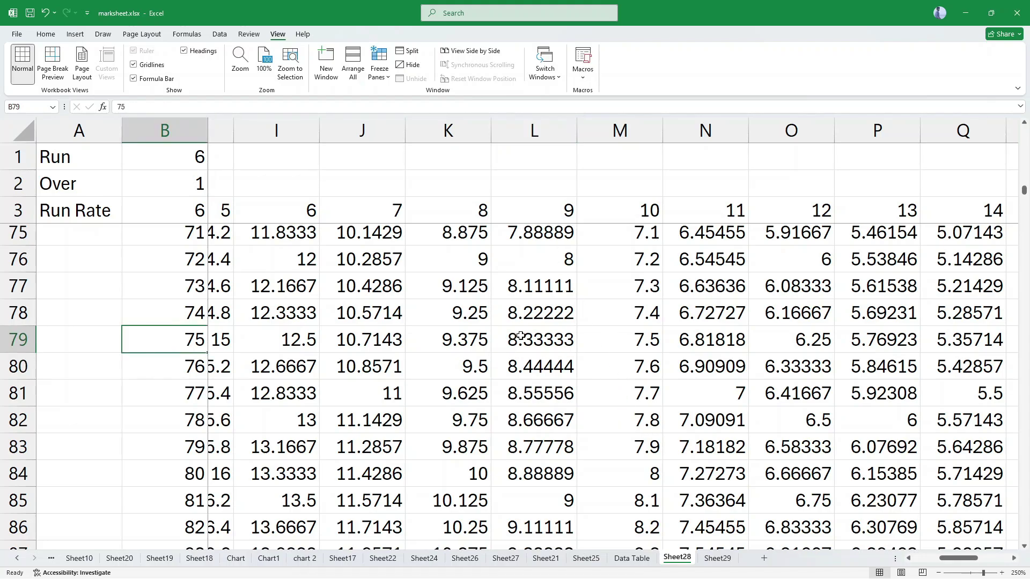
left_click(521, 337)
left_click(541, 317)
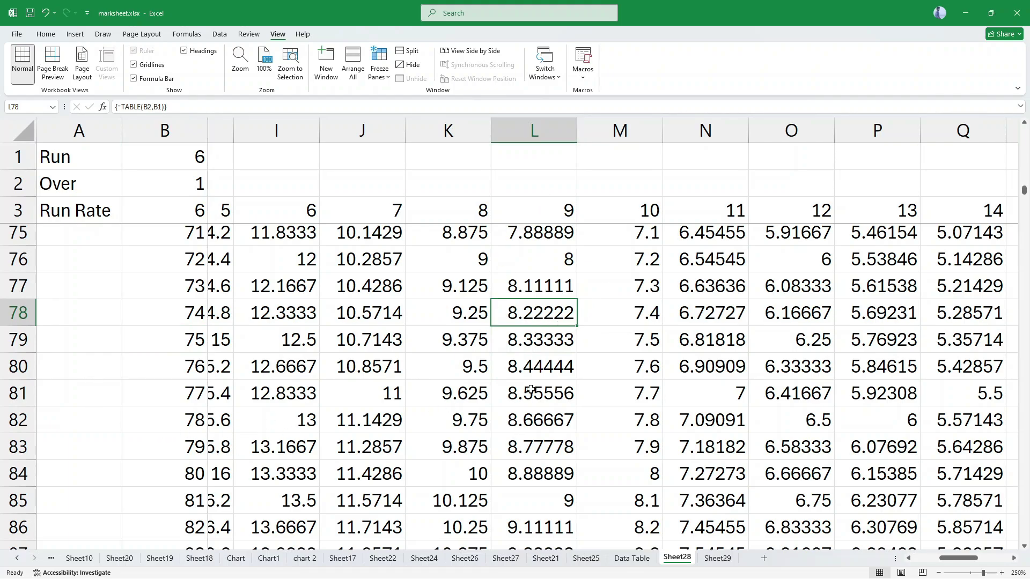
left_click(550, 423)
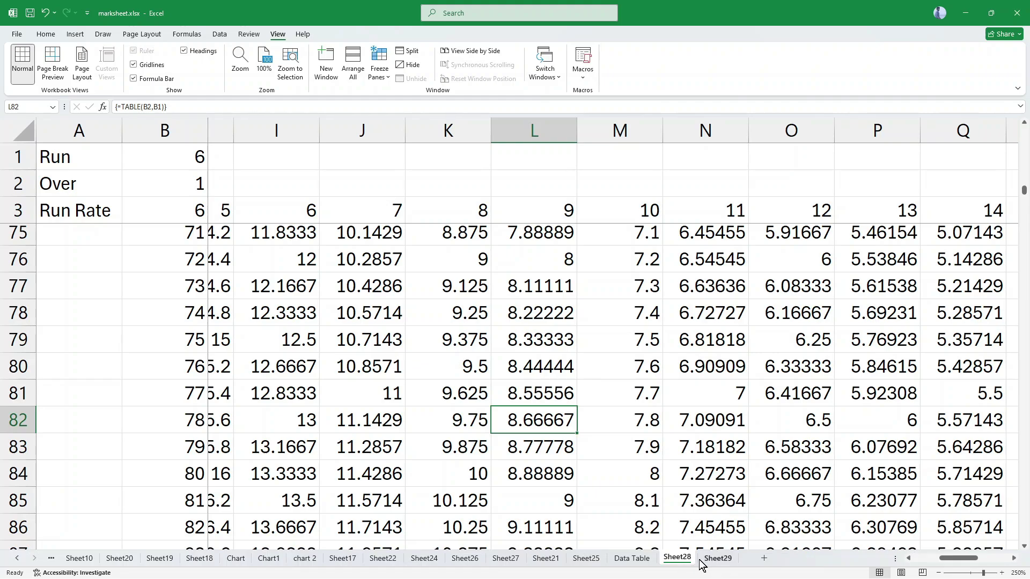
Step: Switch to Sheet29 and set the Run value in B1 to 6
left_click(719, 559)
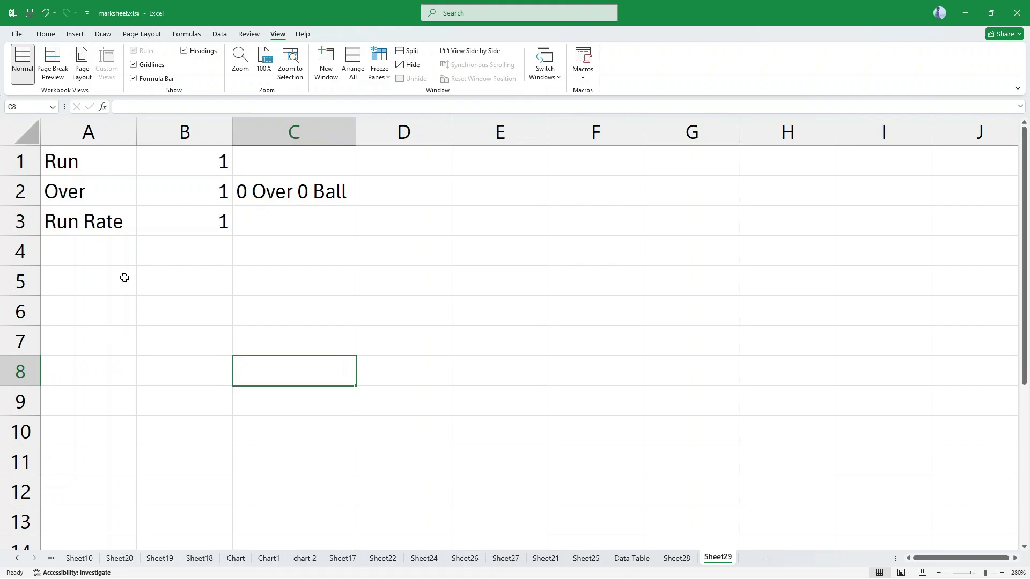
left_click(159, 160)
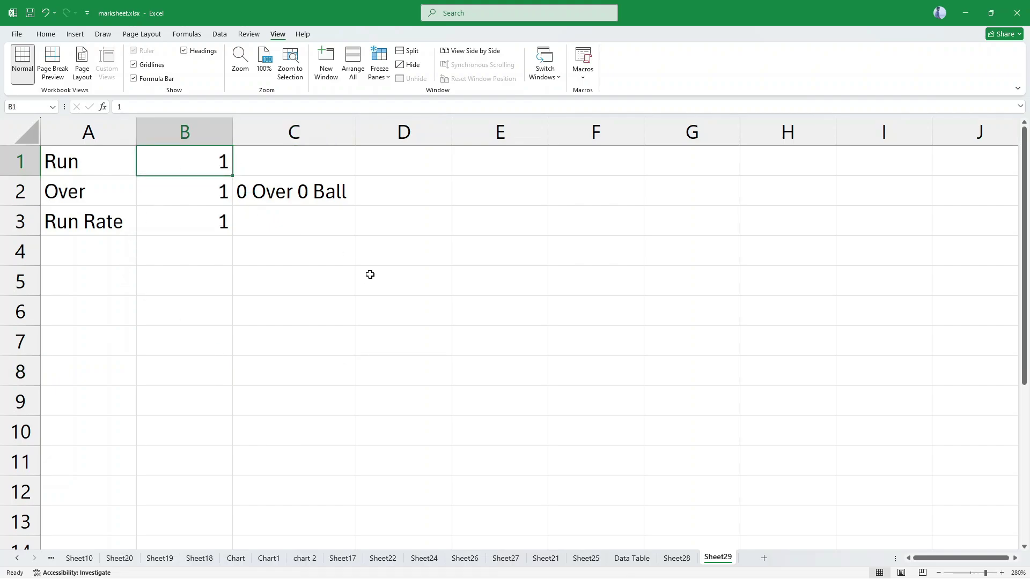
type("6")
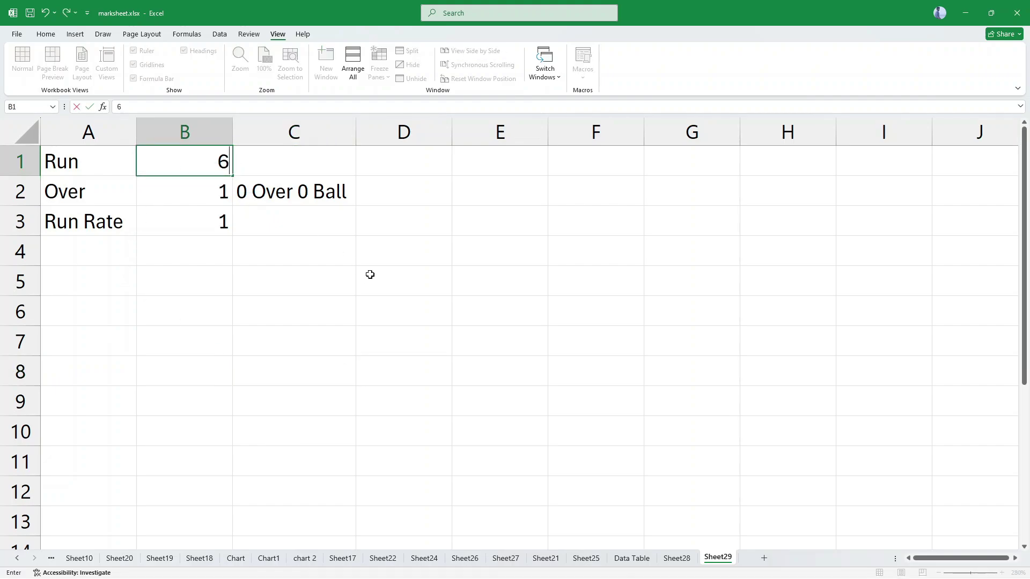
key("Return")
key("Up")
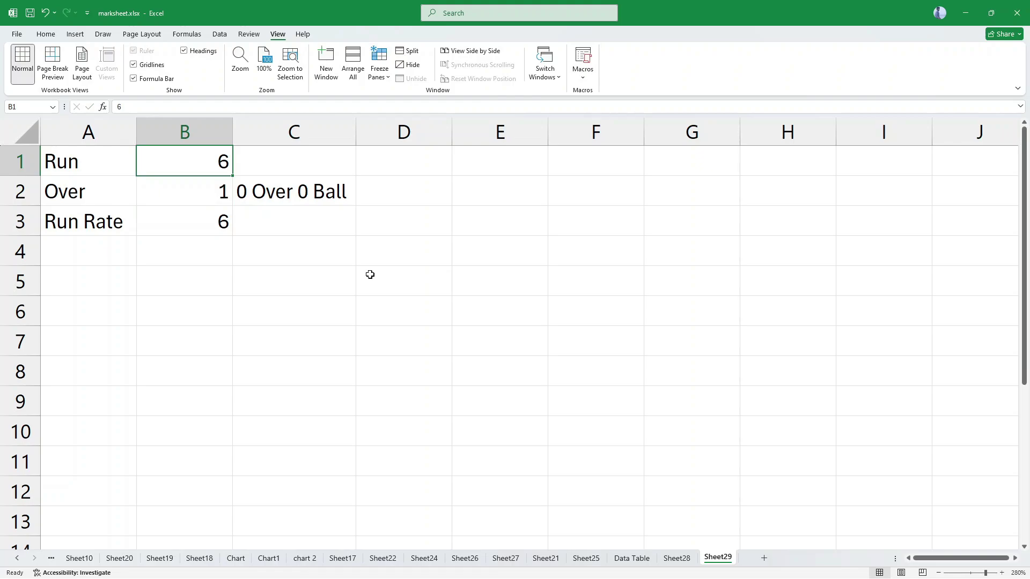
Step: Inspect the run rate formula in B3 and the over-and-ball label formula in C2
scroll(297, 225, "up", 6)
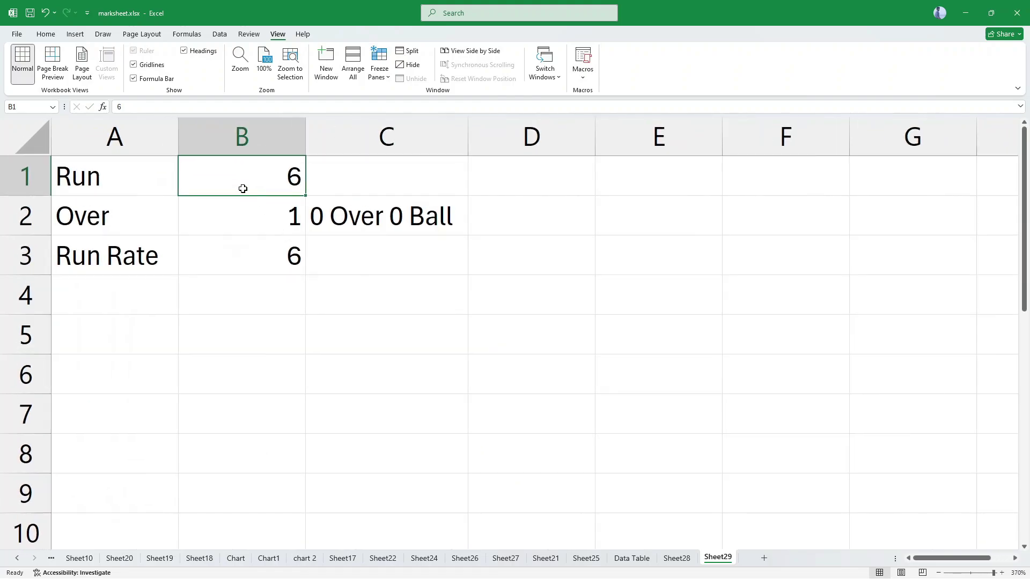
left_click(200, 233)
left_click(271, 265)
left_click(253, 279)
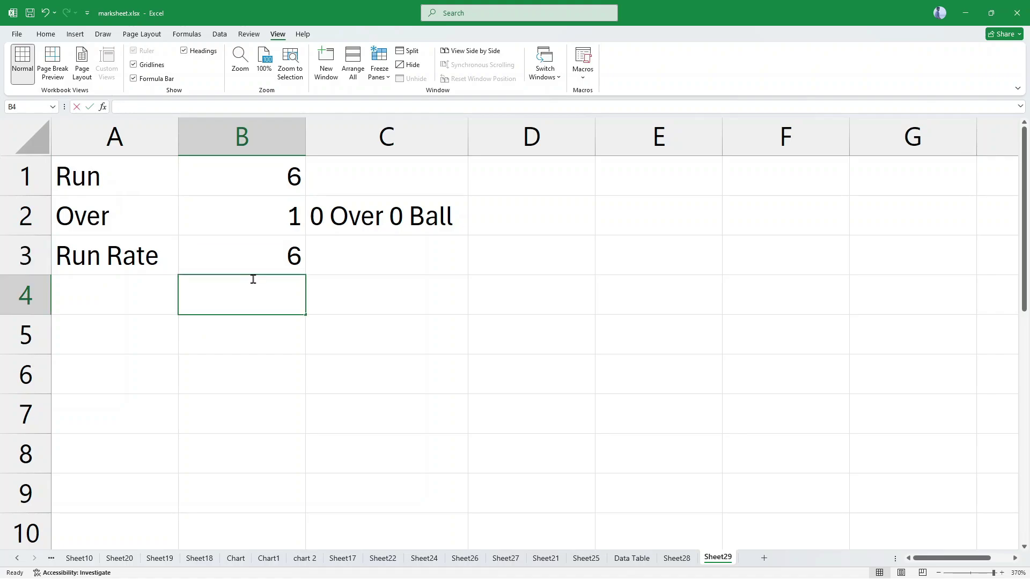
double_click(268, 264)
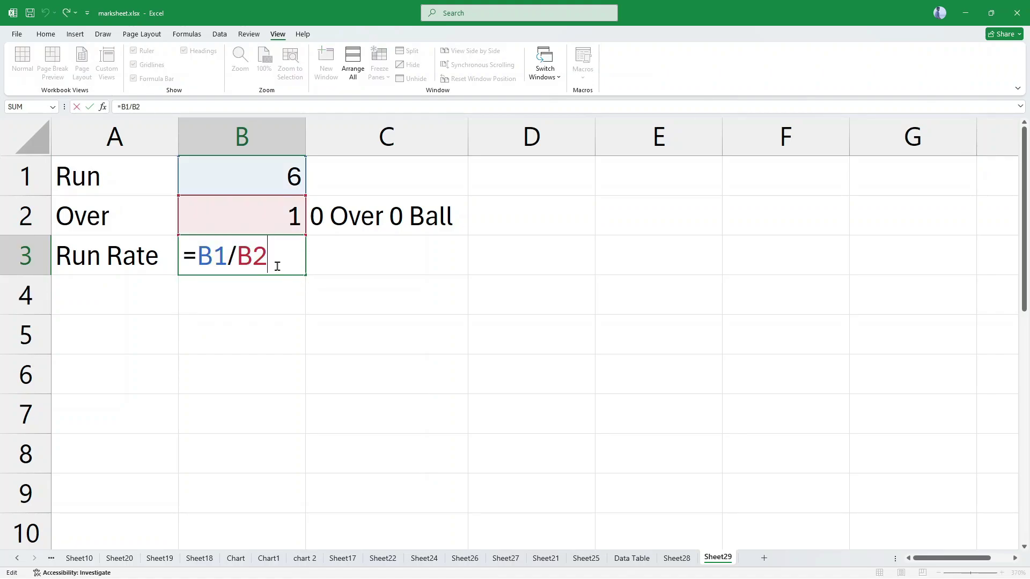
key("Escape")
left_click(333, 271)
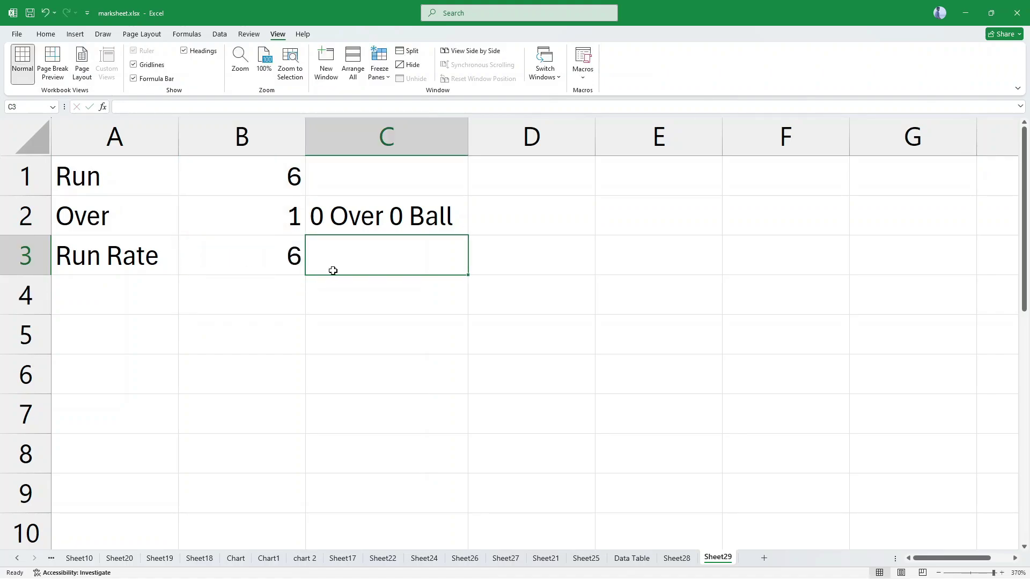
left_click(340, 217)
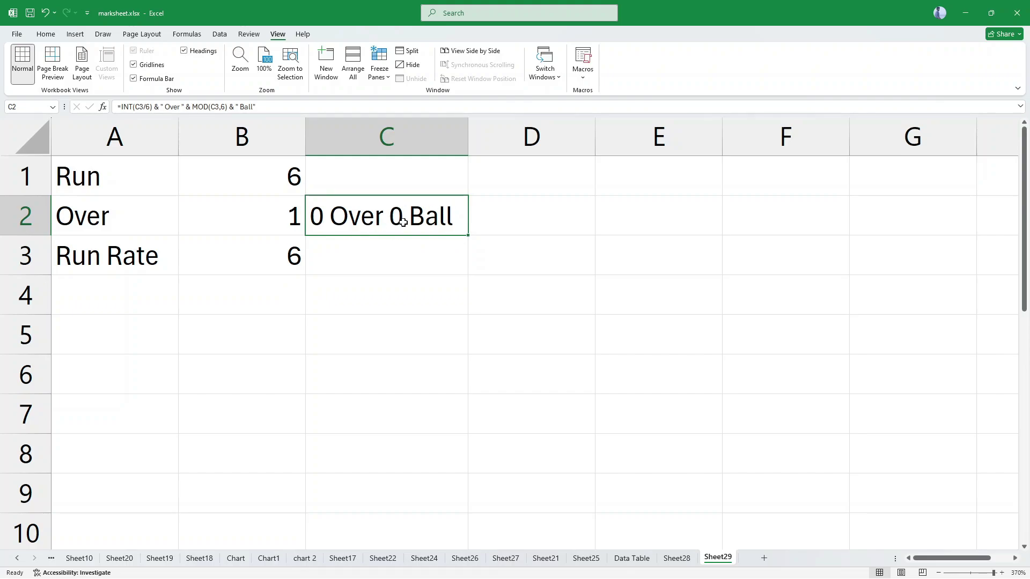
Step: Fill row 3 with a ball-count series from 0 in C3 to 120 in DS3
left_click(333, 251)
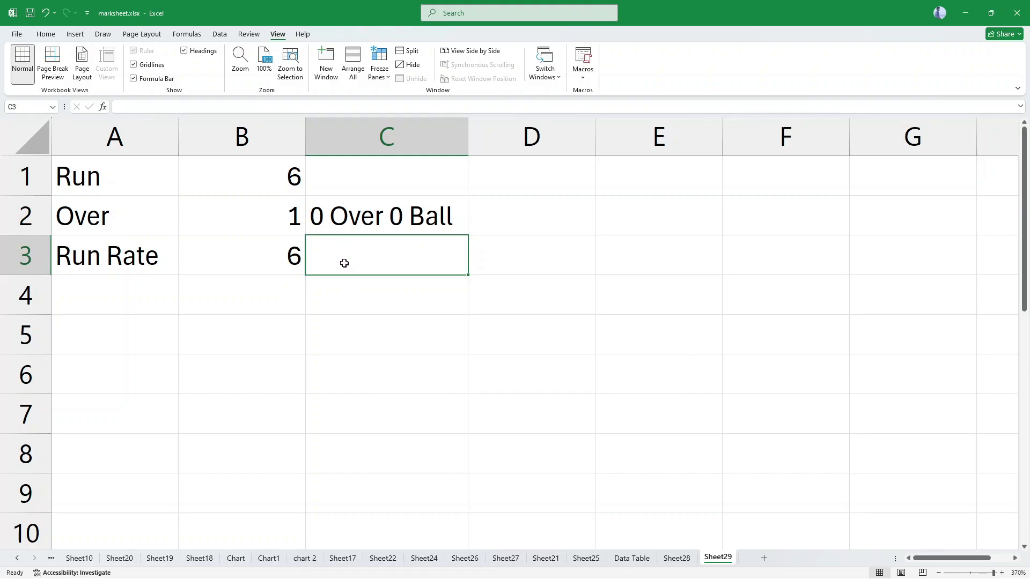
type("0")
key("Tab")
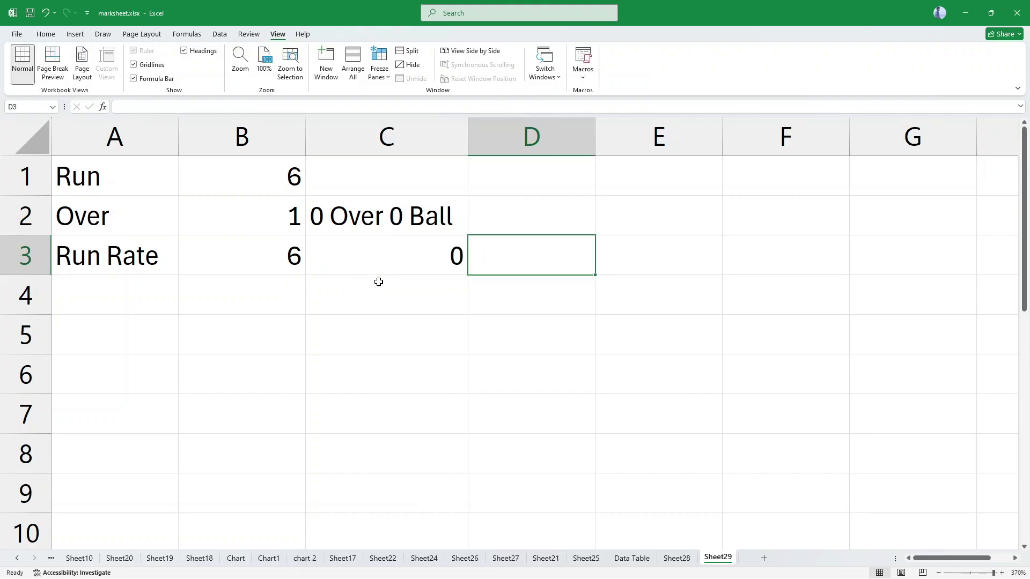
type("1")
key("Tab")
left_click(427, 270)
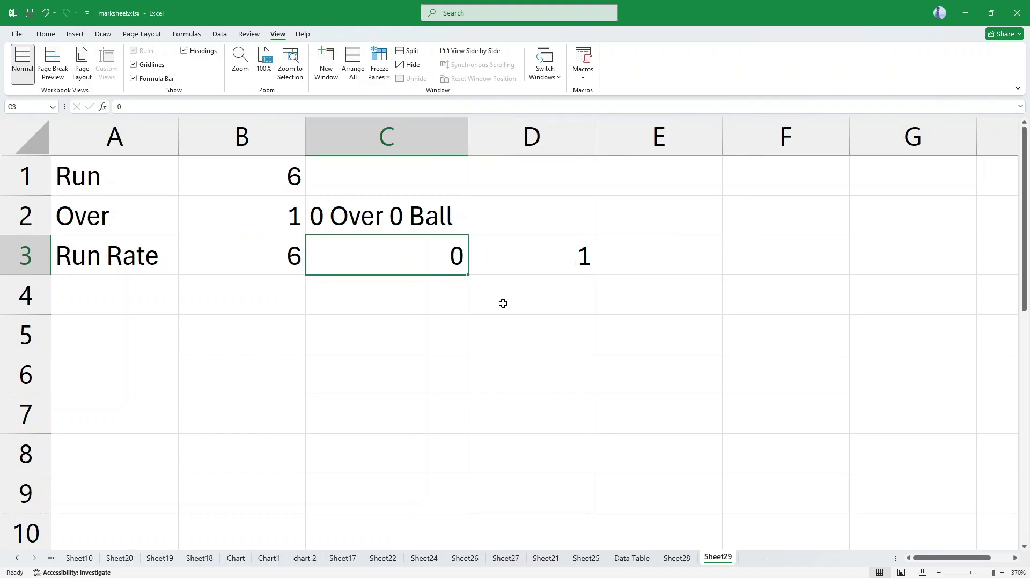
left_click_drag(438, 255, 638, 269)
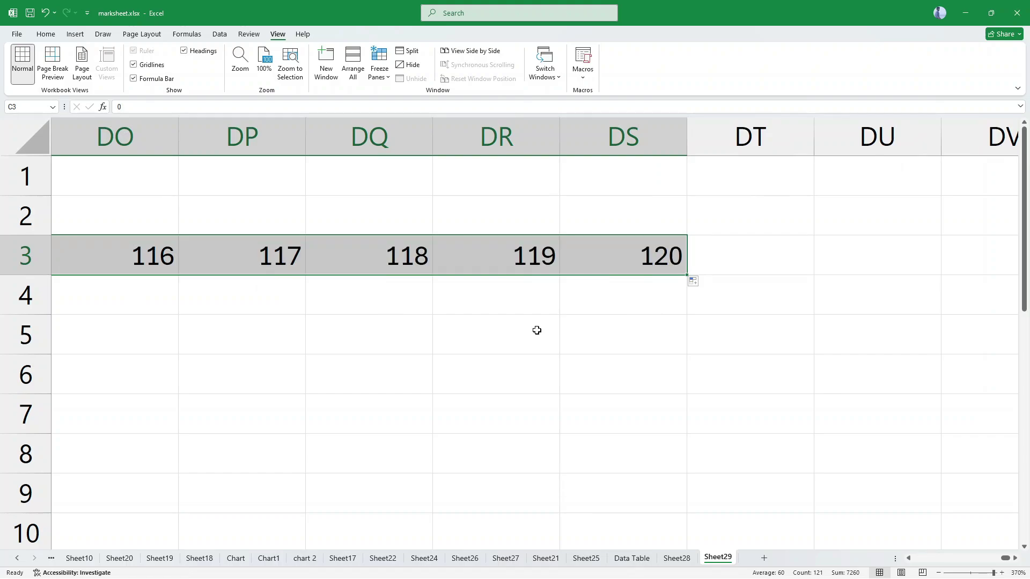
left_click(497, 329)
left_click(501, 268)
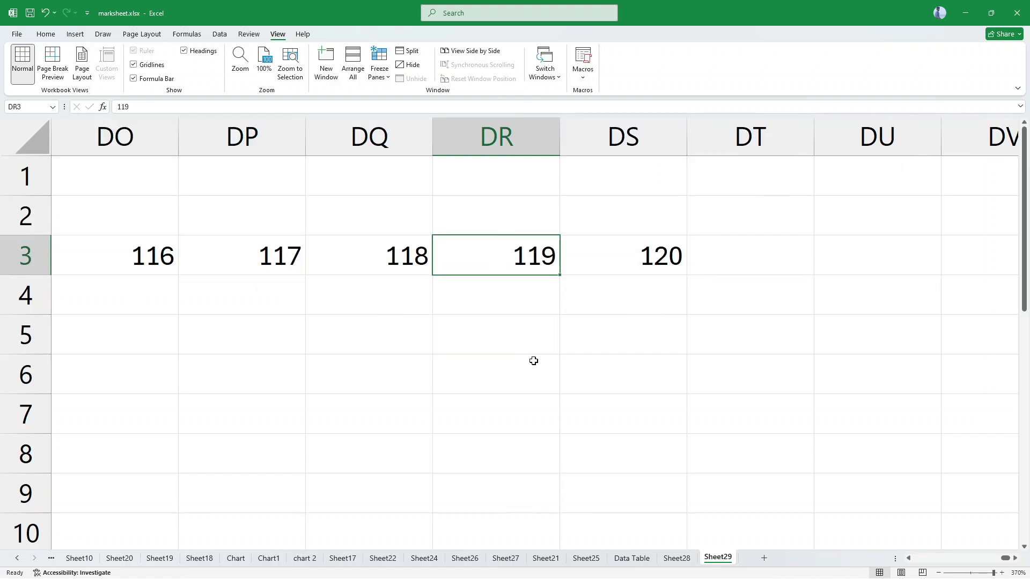
Step: Fill column B with a run series starting at 0 in B4 and ending at 350 in B354
key("Home")
key("Right")
key("Down")
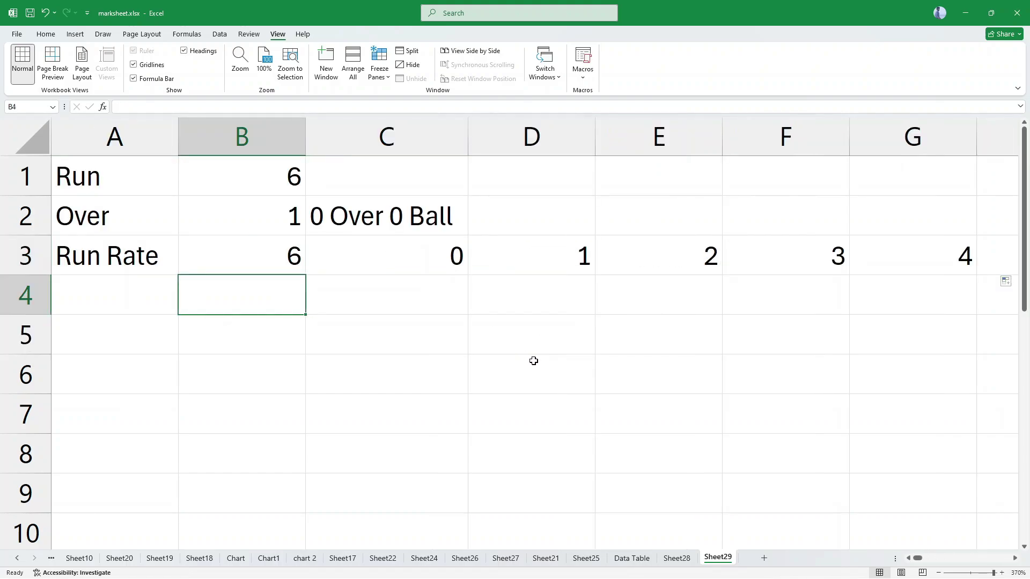
type("1")
key("Return")
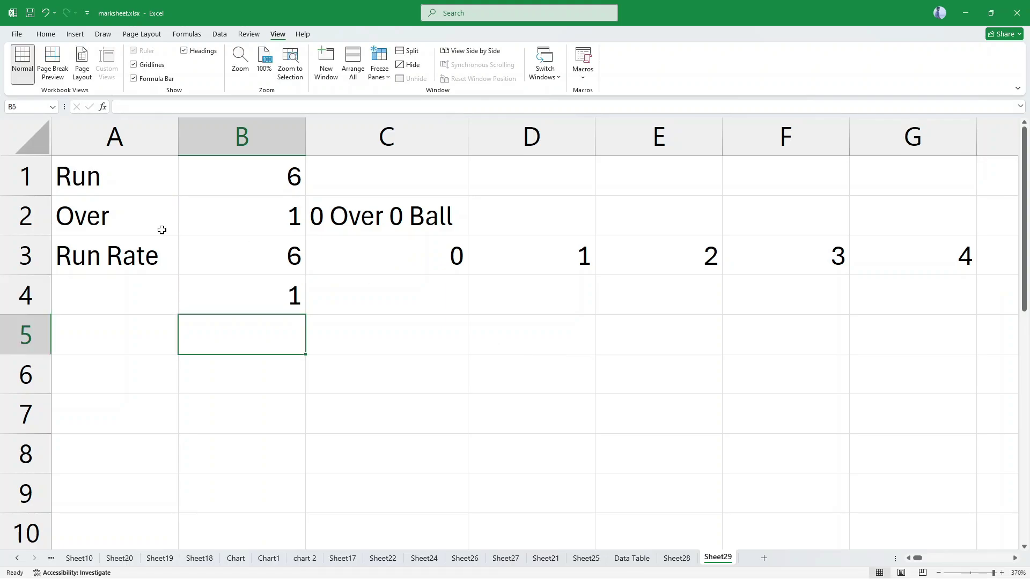
left_click(246, 293)
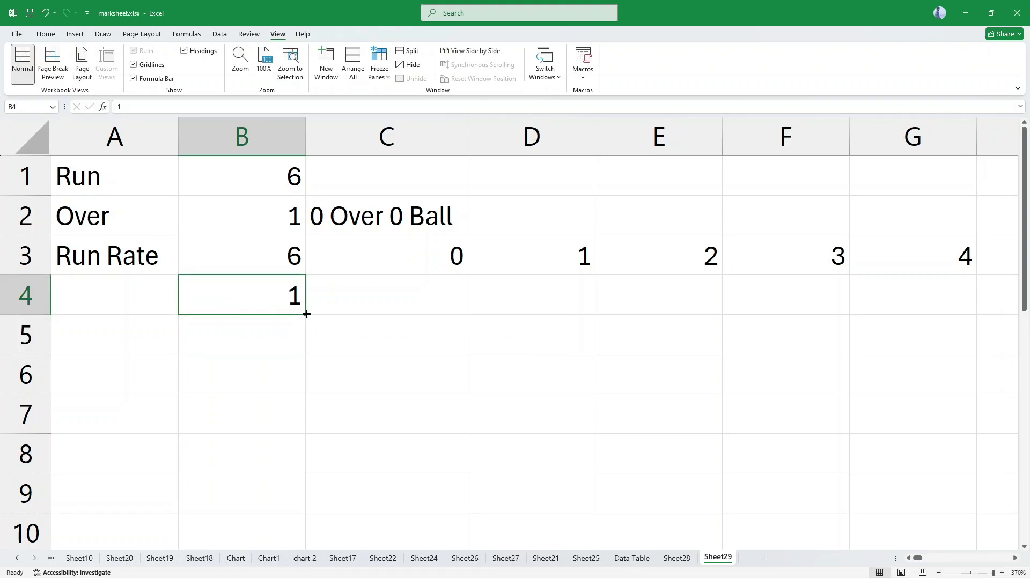
type("0")
key("Return")
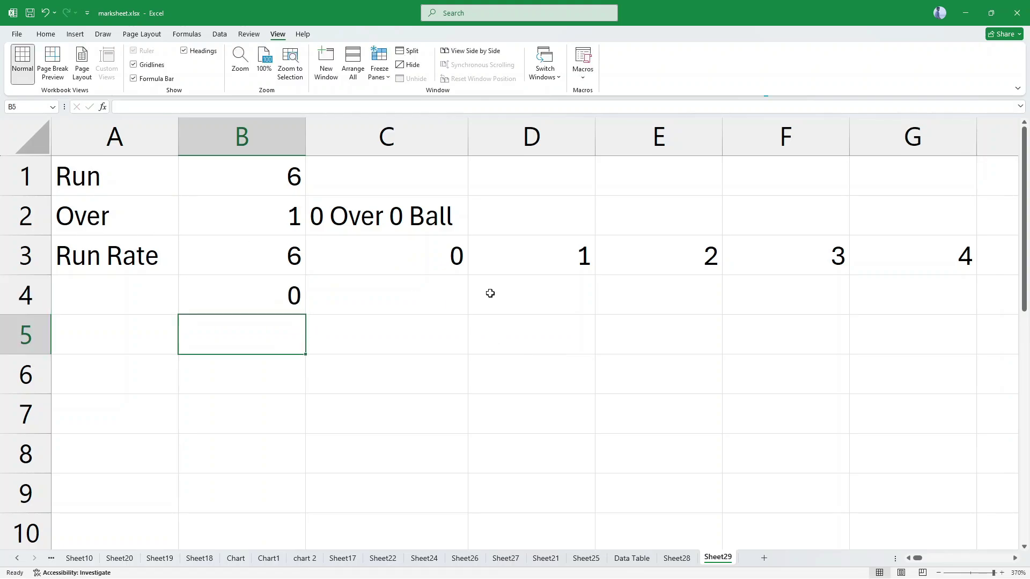
left_click(242, 283)
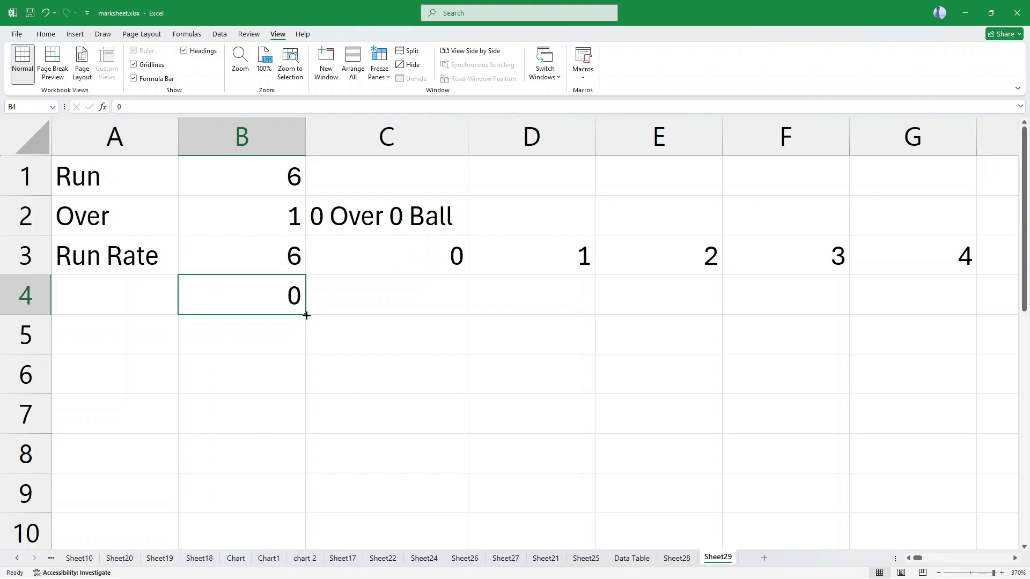
left_click_drag(306, 315, 296, 519)
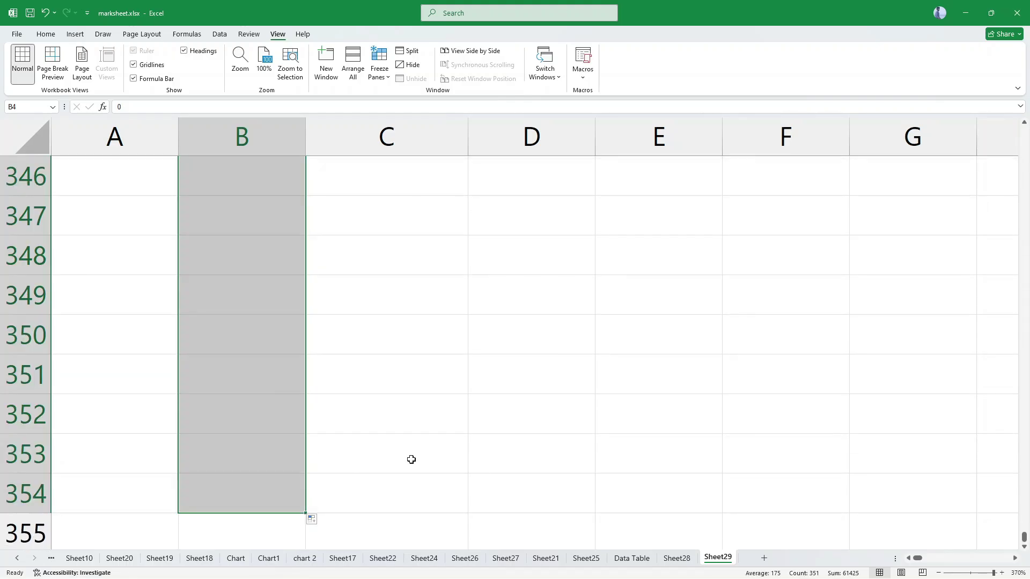
scroll(411, 460, "up", 20)
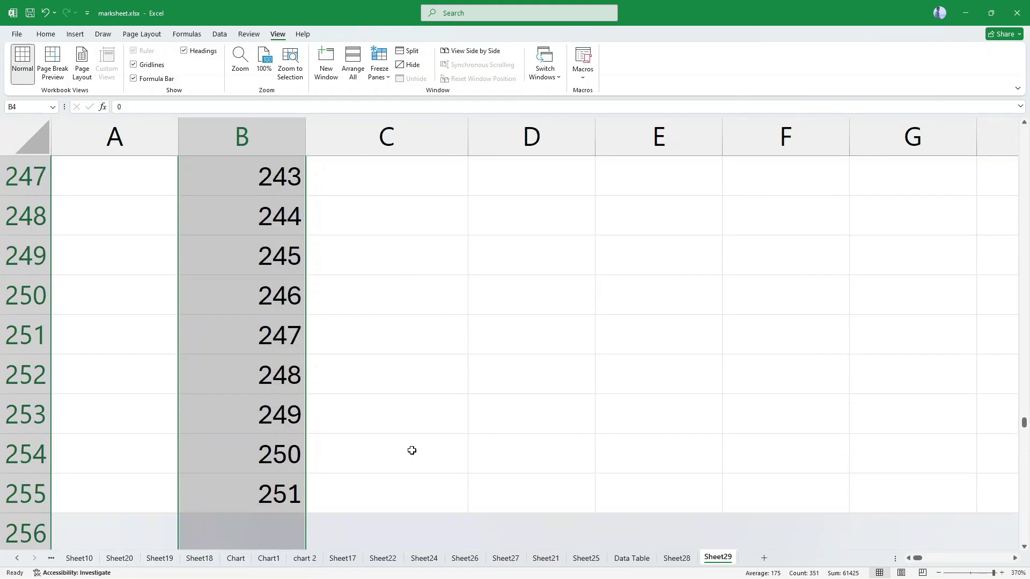
scroll(411, 451, "up", 20)
left_click(252, 256)
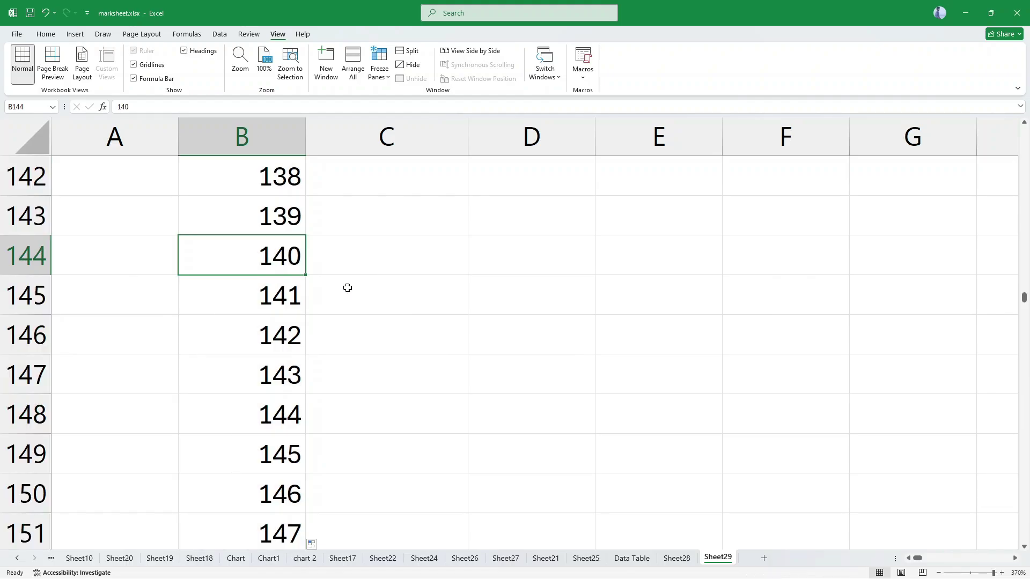
Step: Examine how the INT and MOD formula in C2 builds the over-and-ball label from C3
key("ctrl+Up")
left_click(334, 222)
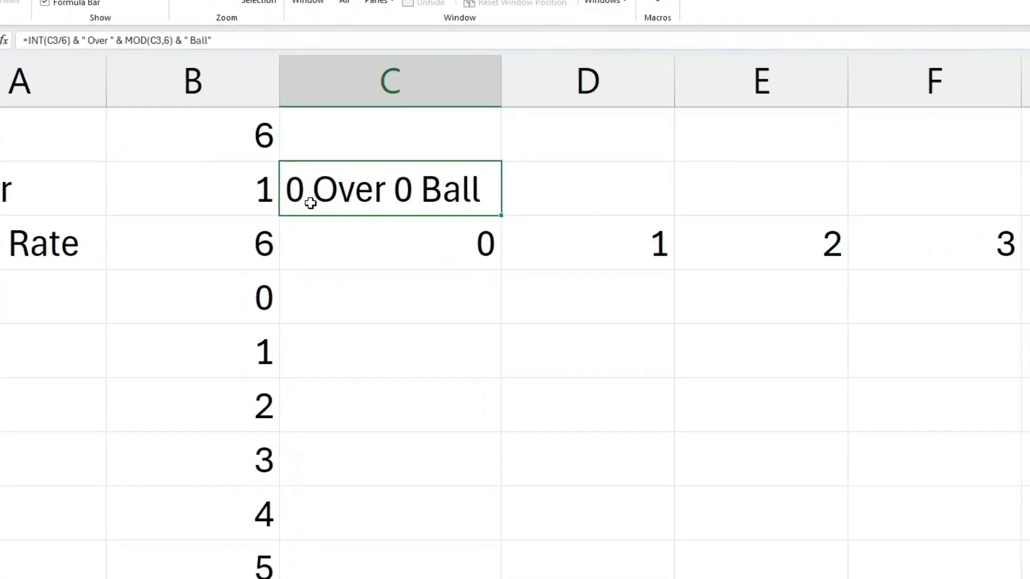
double_click(317, 194)
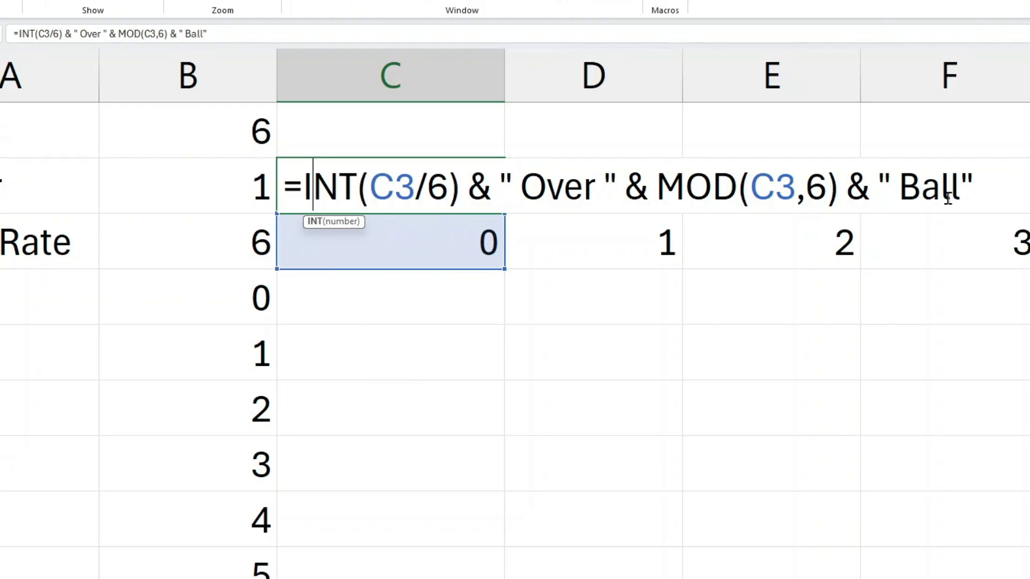
key("Return")
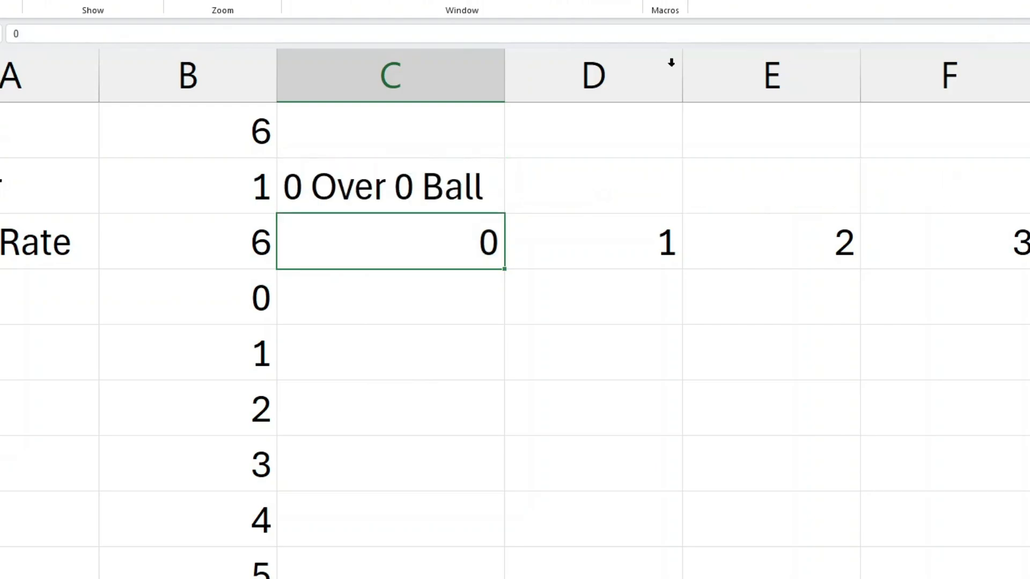
left_click(409, 194)
double_click(408, 194)
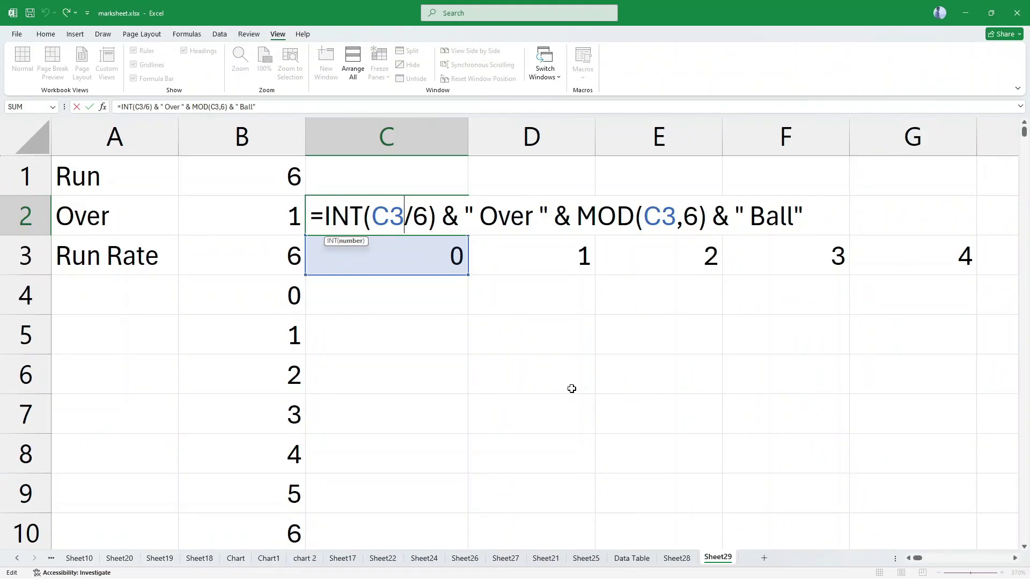
key("Return")
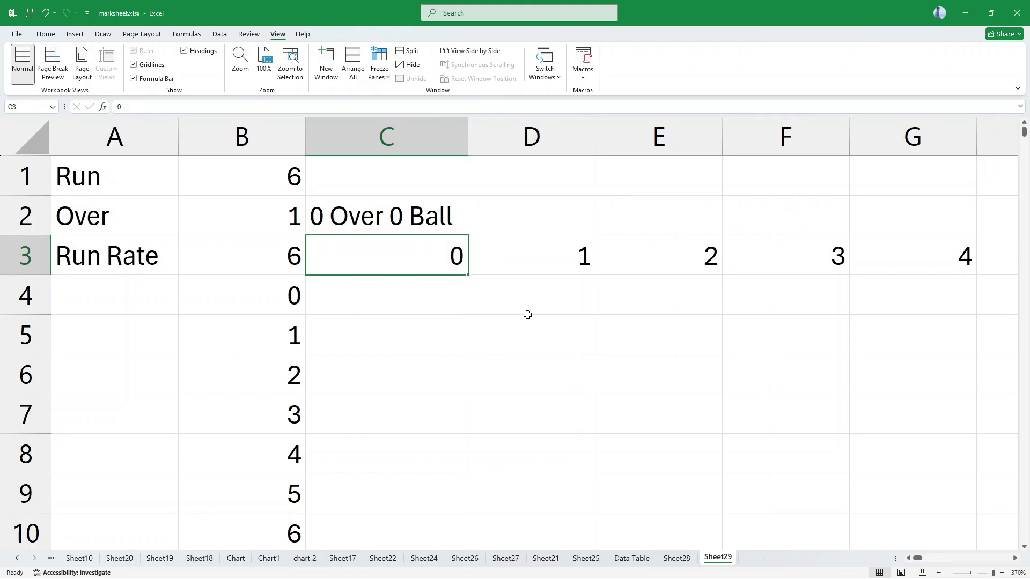
Step: Copy the over-and-ball formula from C2 across row 2 to DS2 and autofit all column widths
left_click(440, 221)
left_click_drag(470, 236, 770, 236)
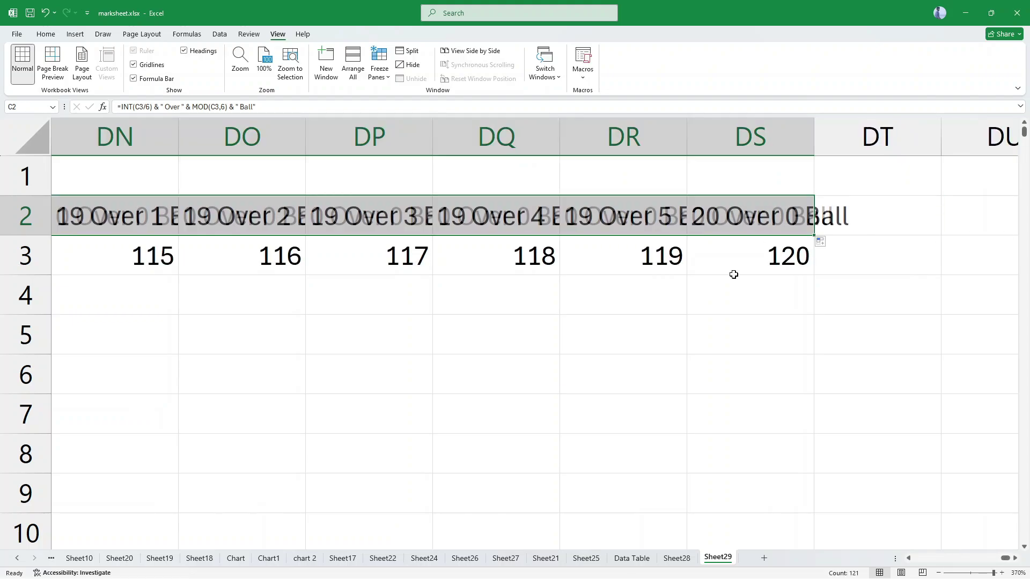
left_click(20, 137)
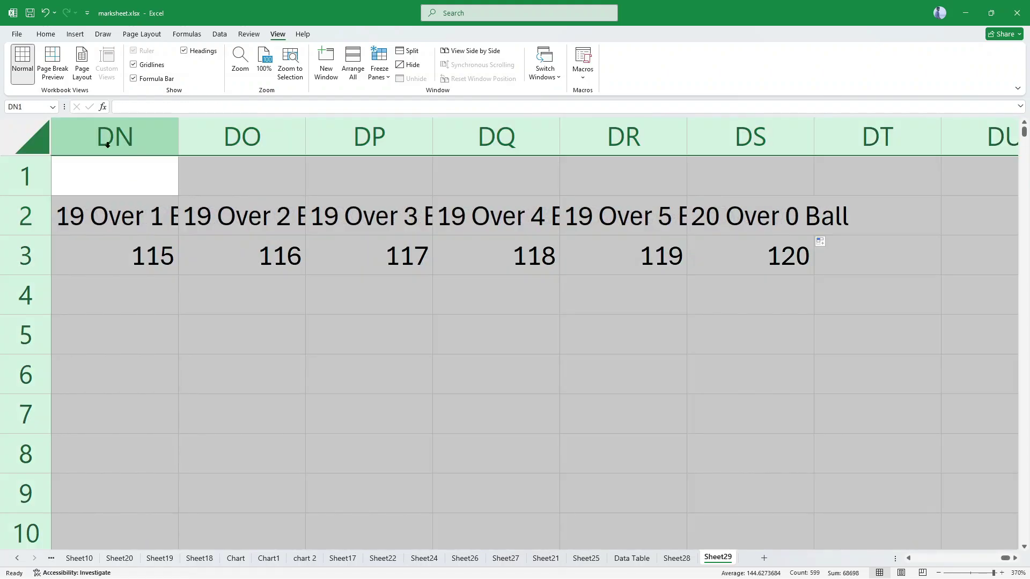
double_click(178, 138)
left_click(260, 321)
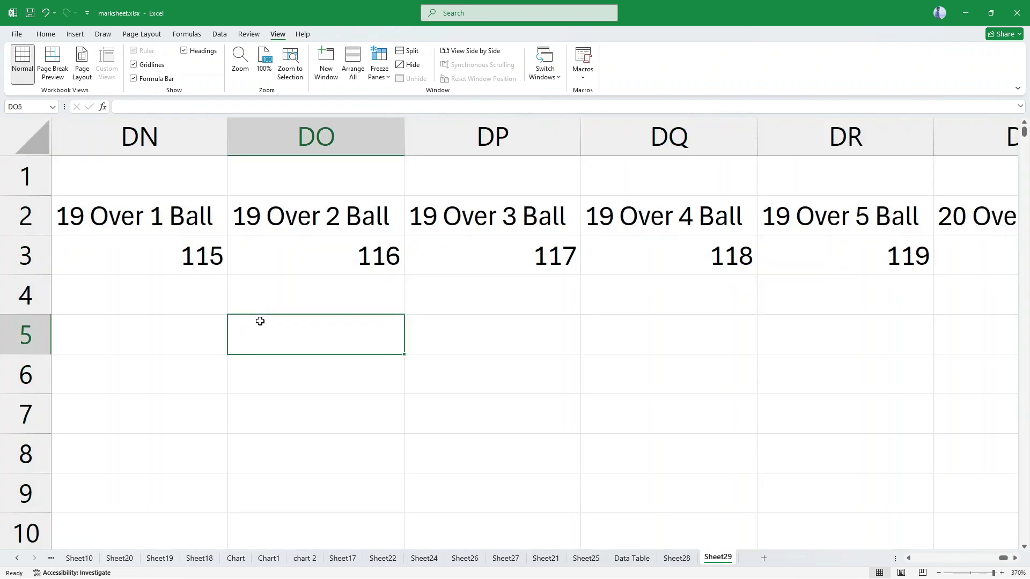
Step: Review the over-and-ball labels in row 2 against the ball counts in row 3, from column C through AP
left_click(438, 229)
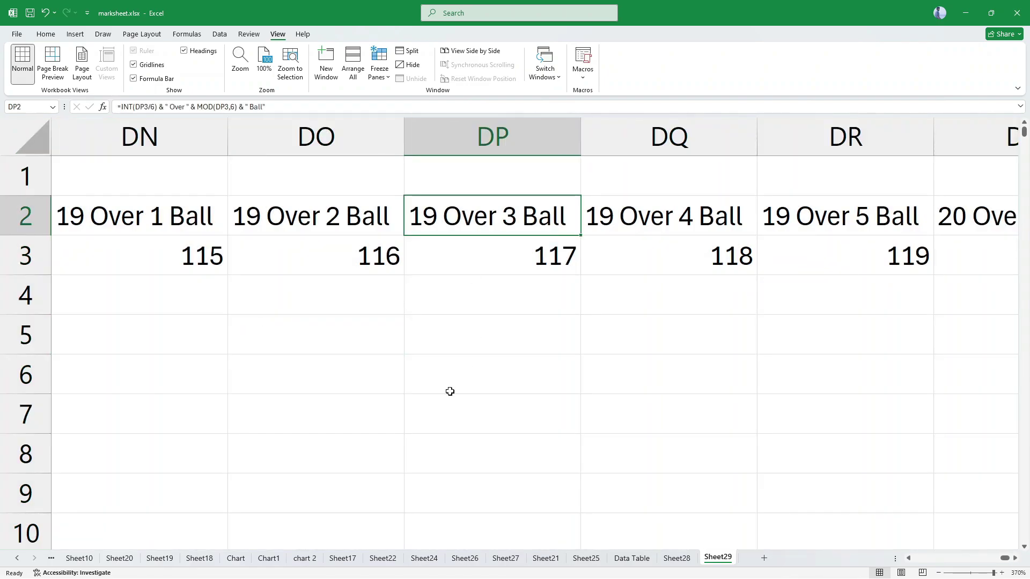
key("Home")
key("Right")
key("Right")
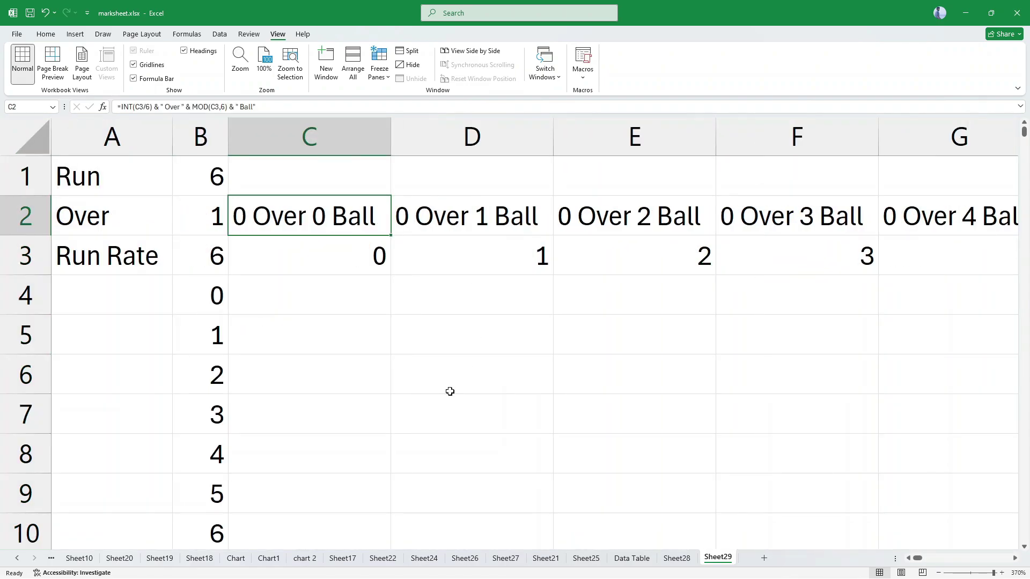
key("Right")
key("Right")
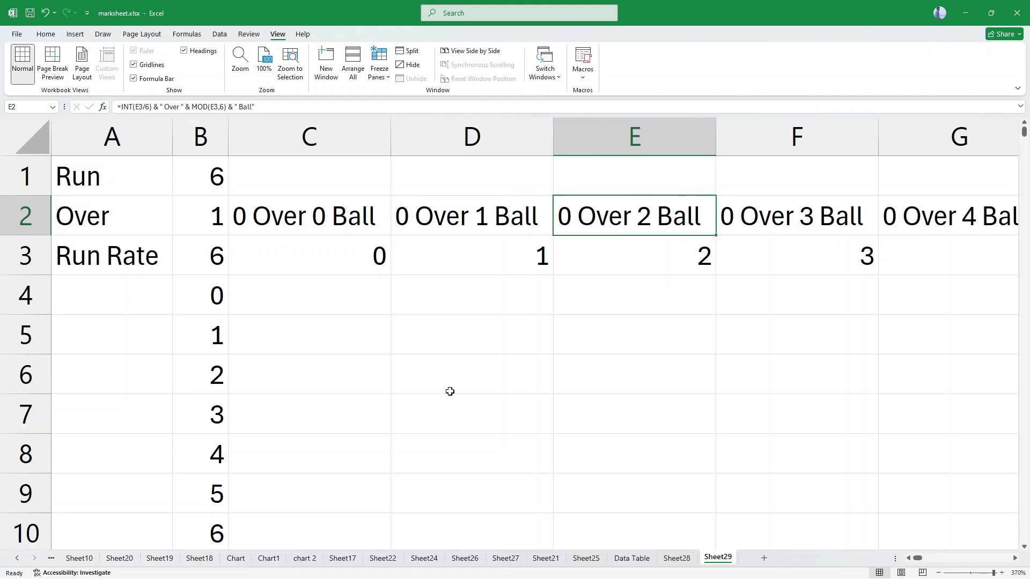
key("Right")
key("Right")
key("Right")
key("Right")
key("Right")
key("Right")
key("Right")
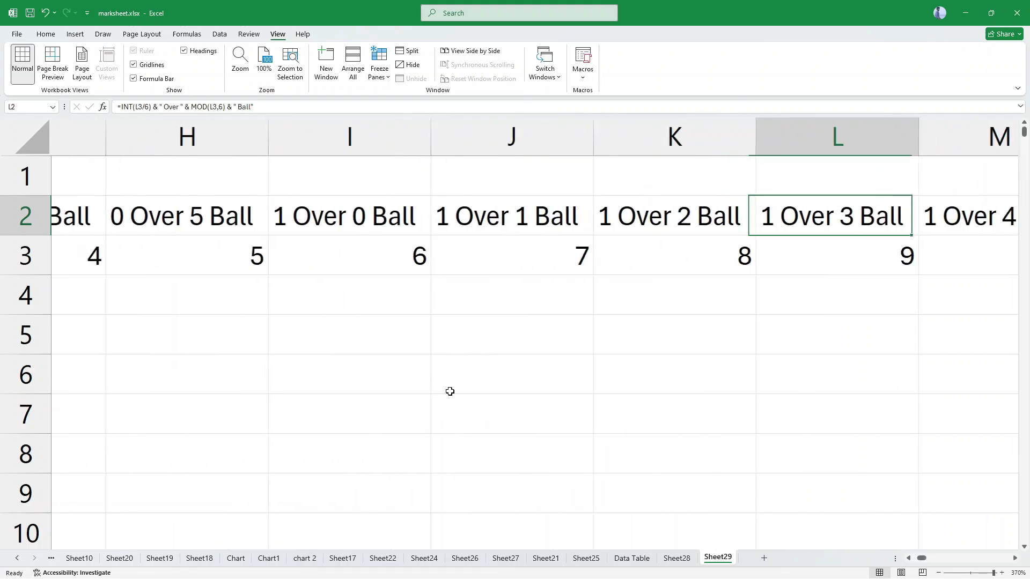
key("Right")
key("Right")
key("Right")
key("Right")
key("Right")
key("Right")
key("Right")
key("Right")
key("Right")
key("Right")
key("Right")
key("Right")
key("Right")
key("Right")
key("Right")
key("Right")
key("Right")
key("Right")
key("Right")
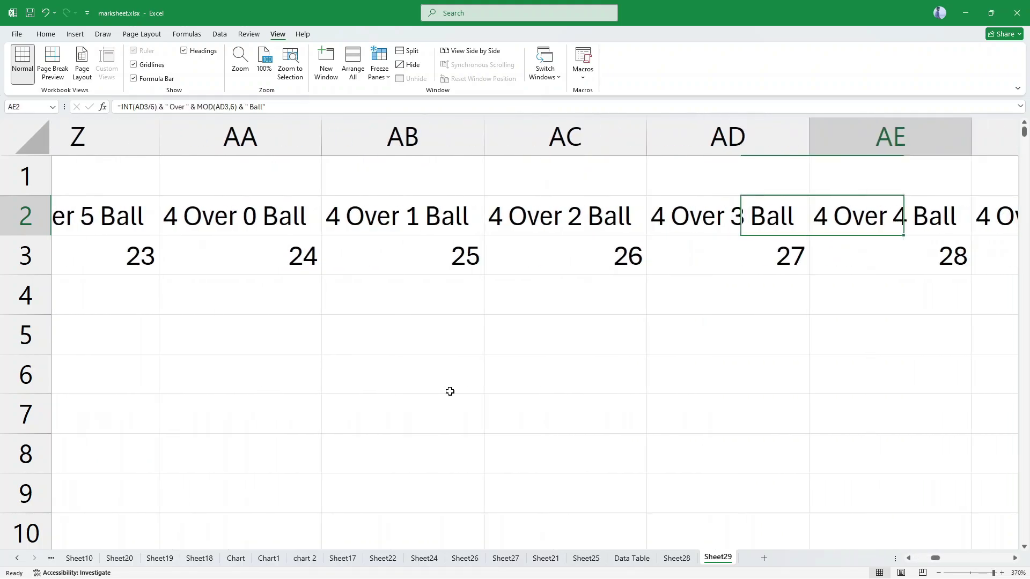
key("Right")
key("Right")
key("Right")
key("Right")
key("Right")
key("Right")
key("Right")
key("Right")
key("Right")
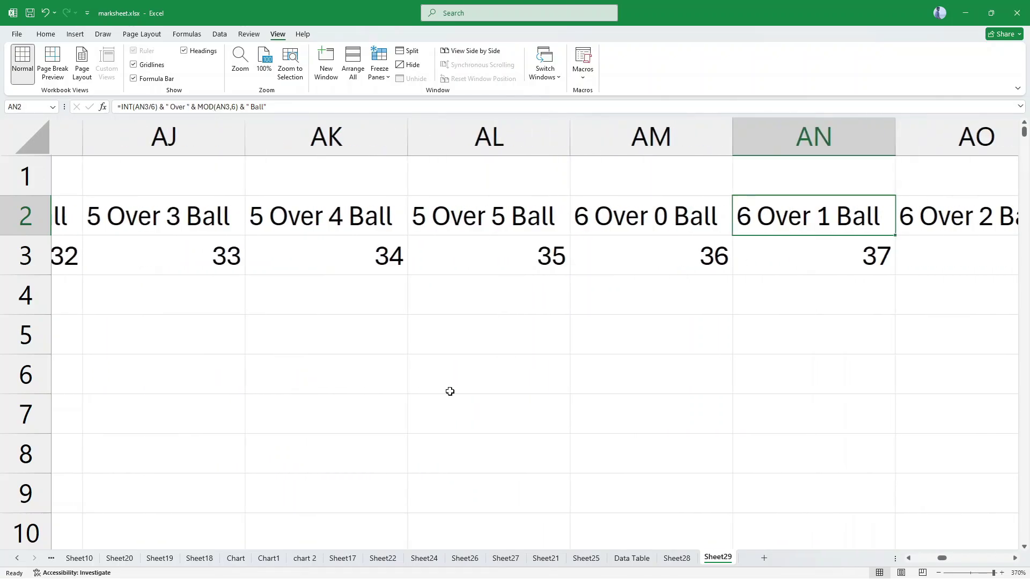
key("Right")
key("Right")
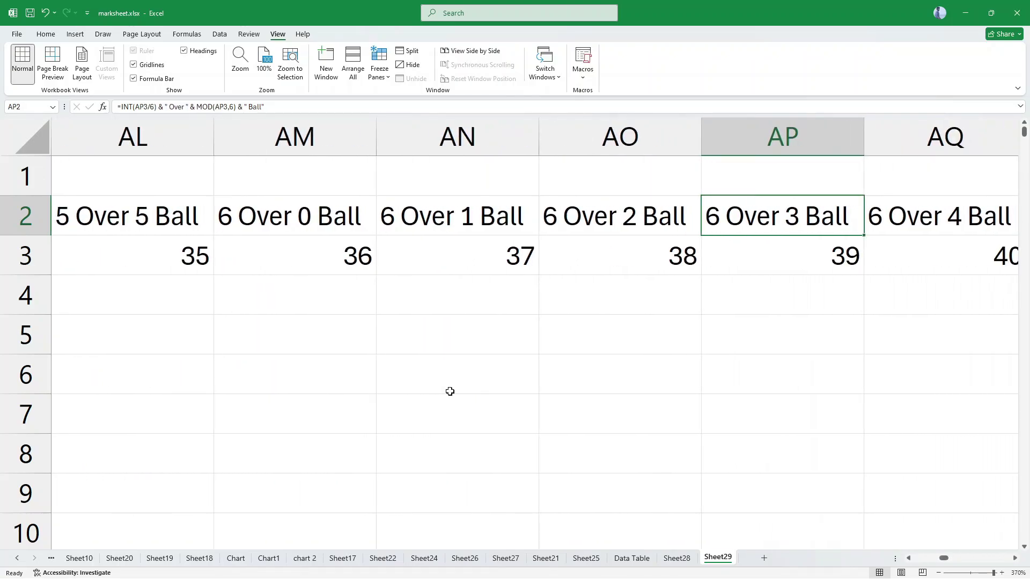
Step: Check which cells the run rate formula in B3 refers to, leaving the formula as it is
key("Home")
key("Down")
key("Down")
key("Right")
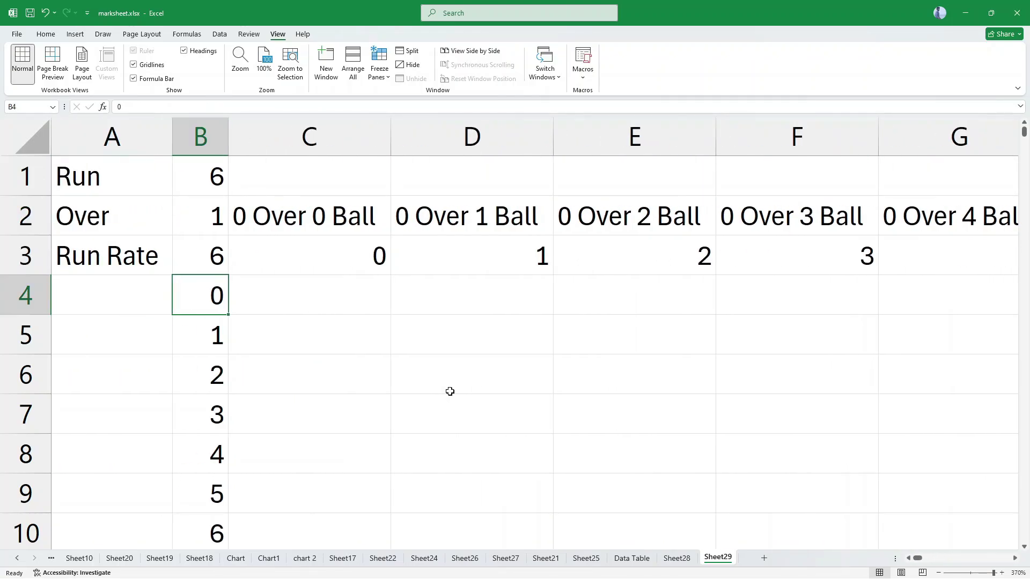
key("Up")
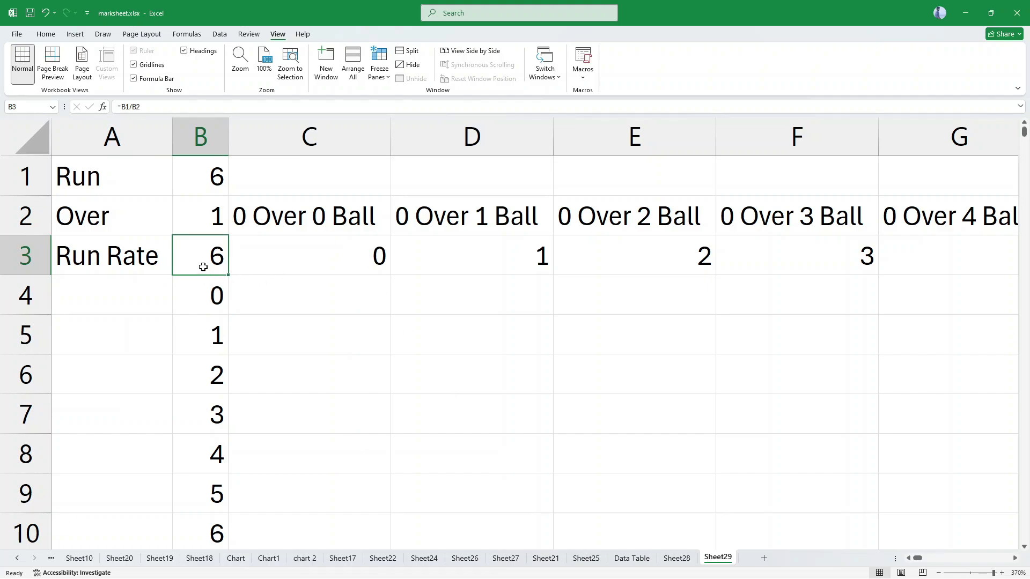
double_click(211, 259)
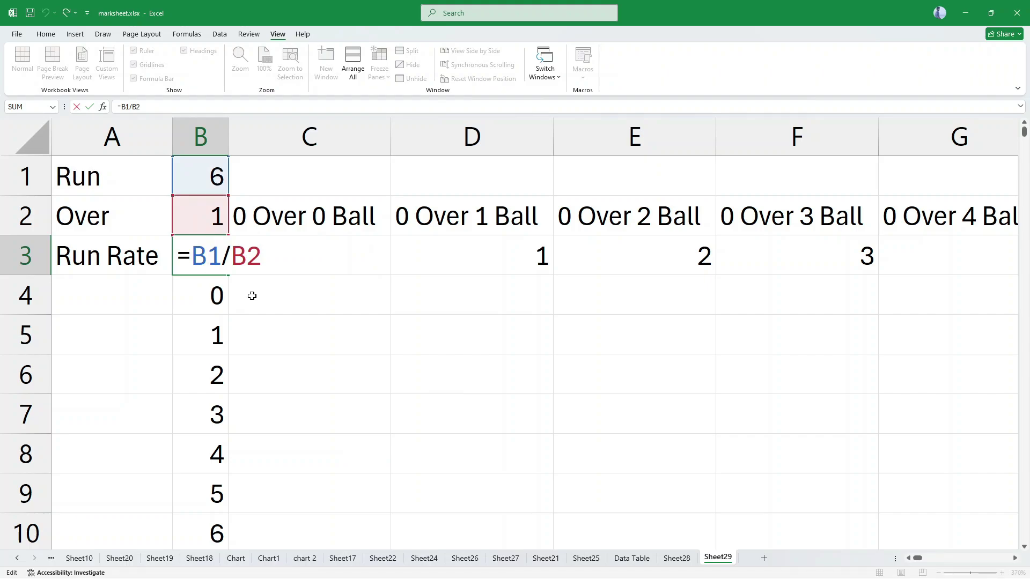
key("Return")
Step: Create a two-variable data table over B3:DS354 with B2 as row input cell and B1 as column input cell
left_click(211, 255)
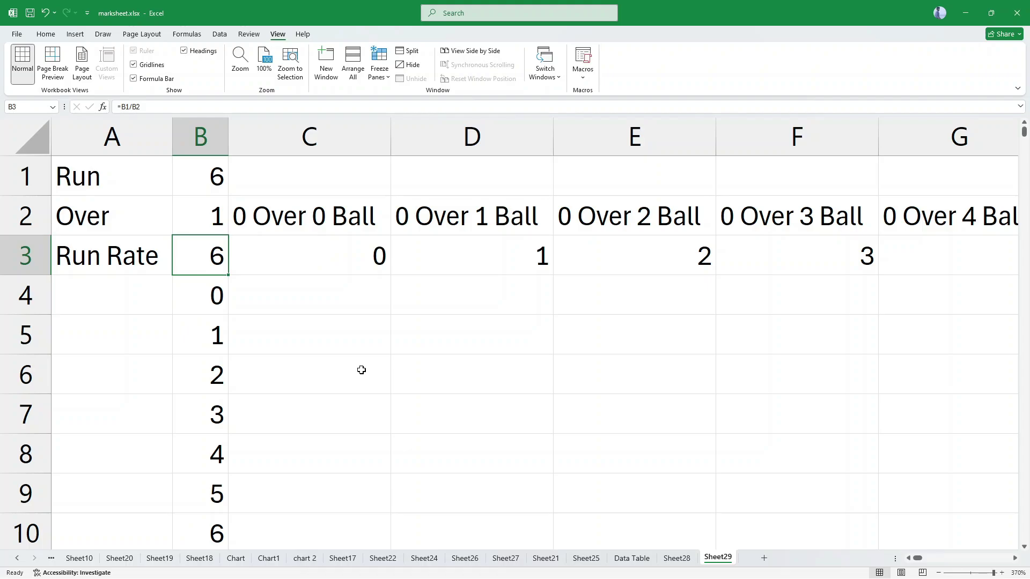
key("ctrl+shift+Down")
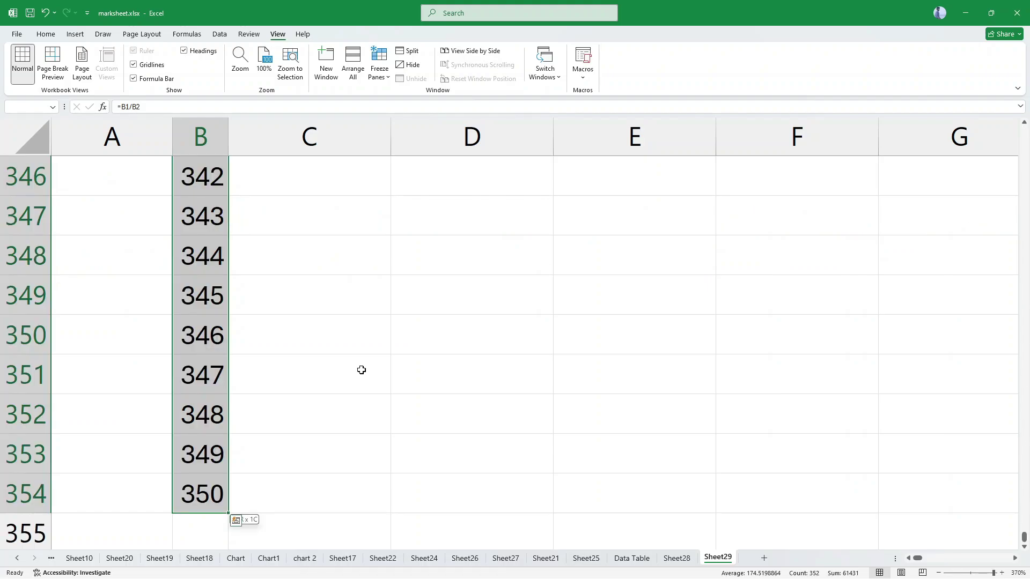
key("ctrl+shift+Right")
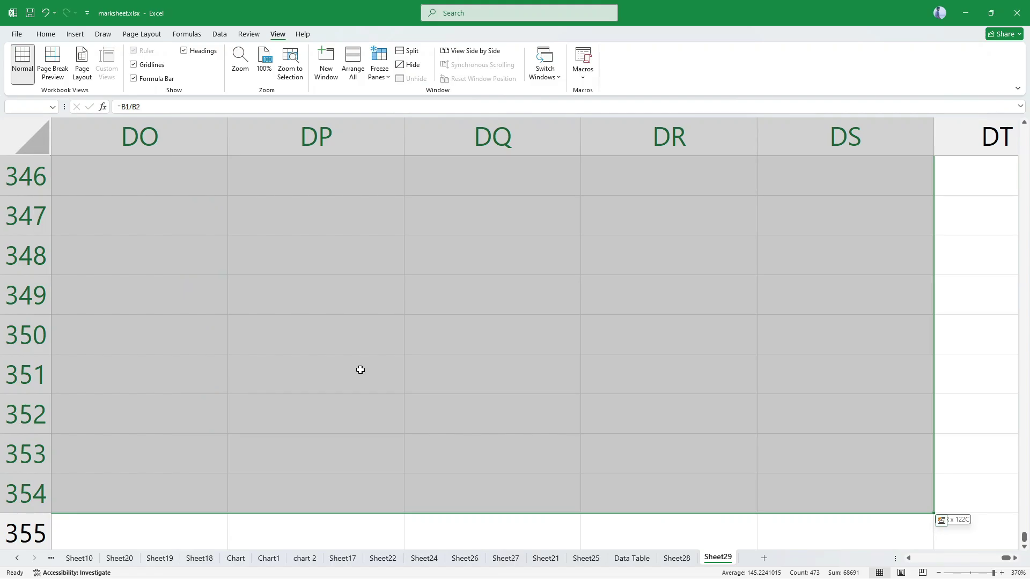
left_click_drag(1023, 536, 1023, 129)
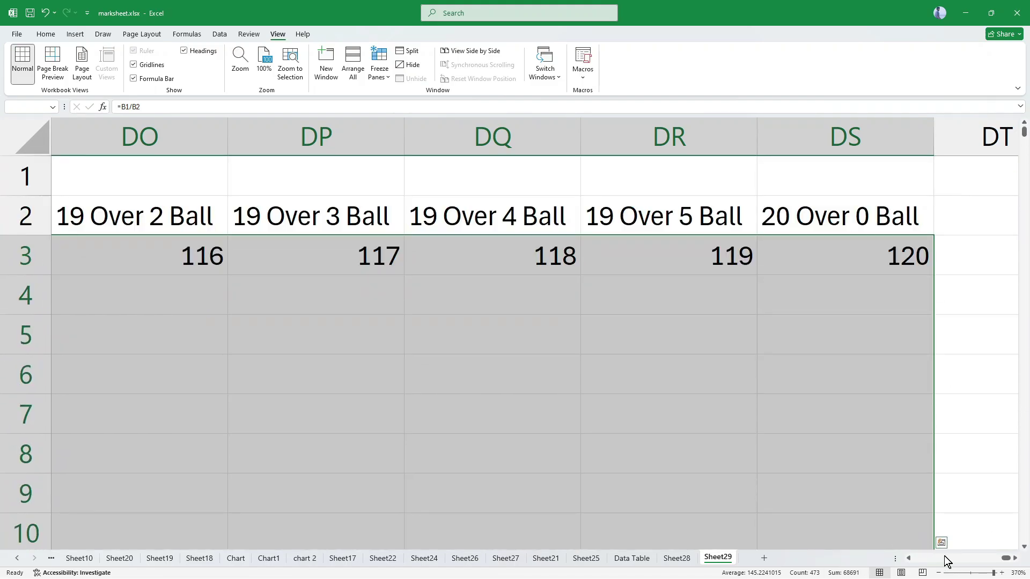
left_click_drag(1005, 558, 747, 566)
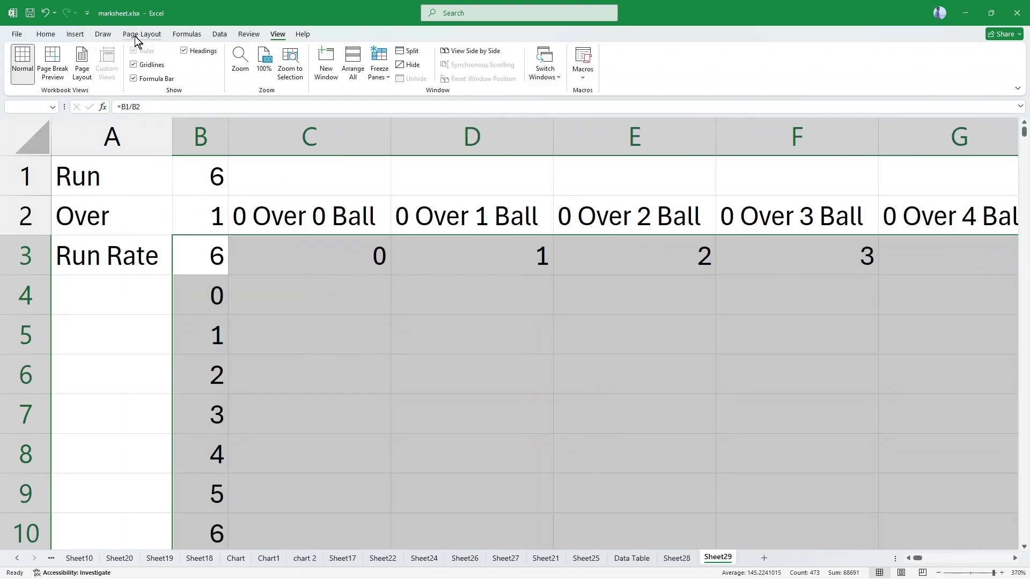
left_click(218, 35)
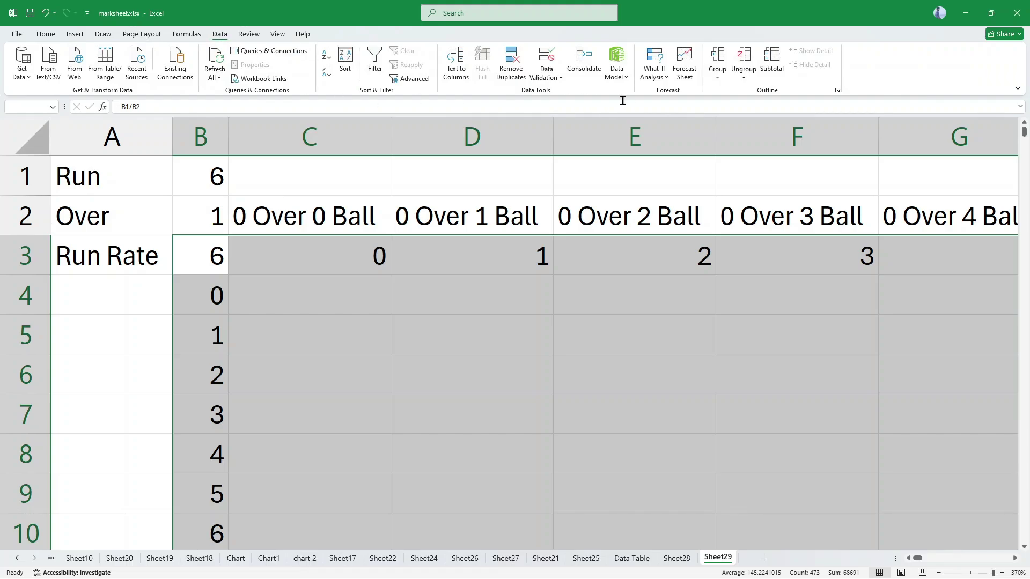
left_click(653, 69)
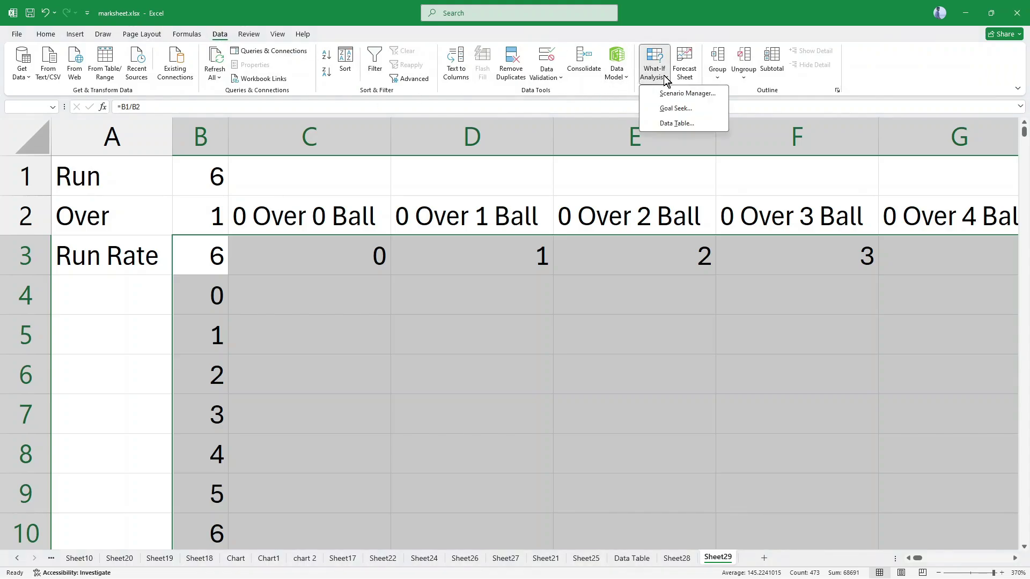
left_click(681, 124)
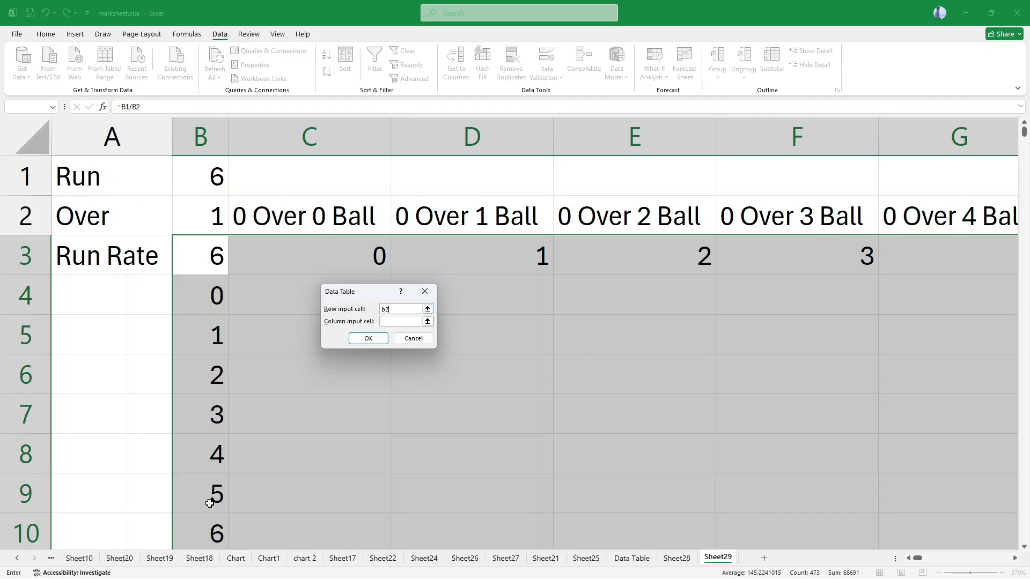
left_click(389, 323)
key("Return")
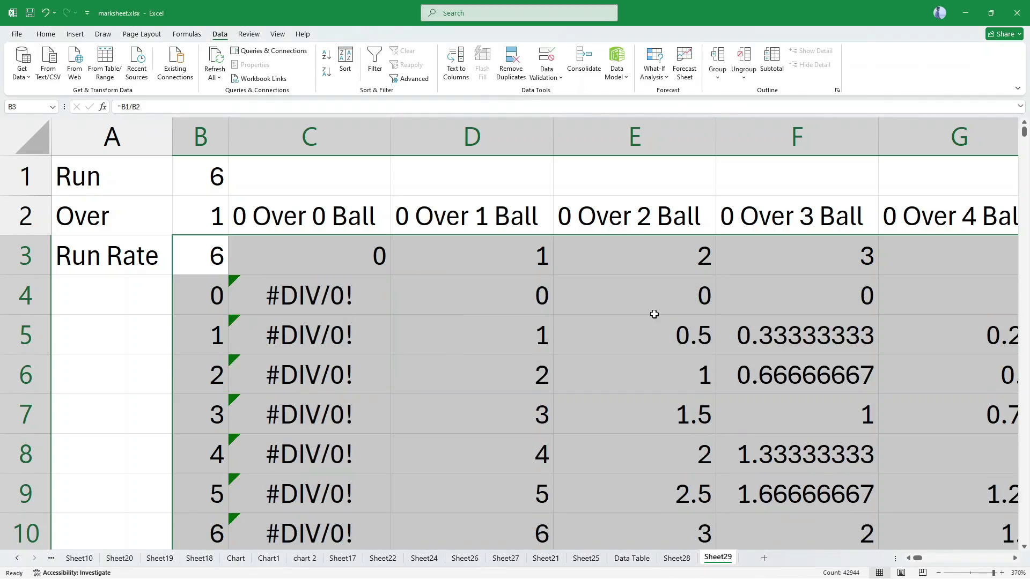
Step: Inspect the filled run rate data table, both as a whole and at close range
left_click(452, 320)
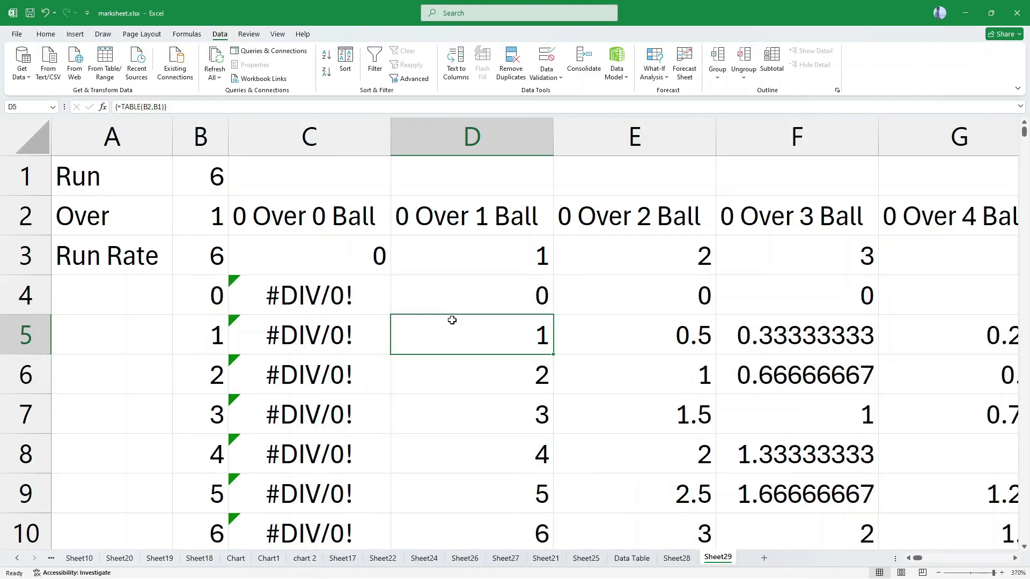
scroll(452, 317, "down", 20, "ctrl")
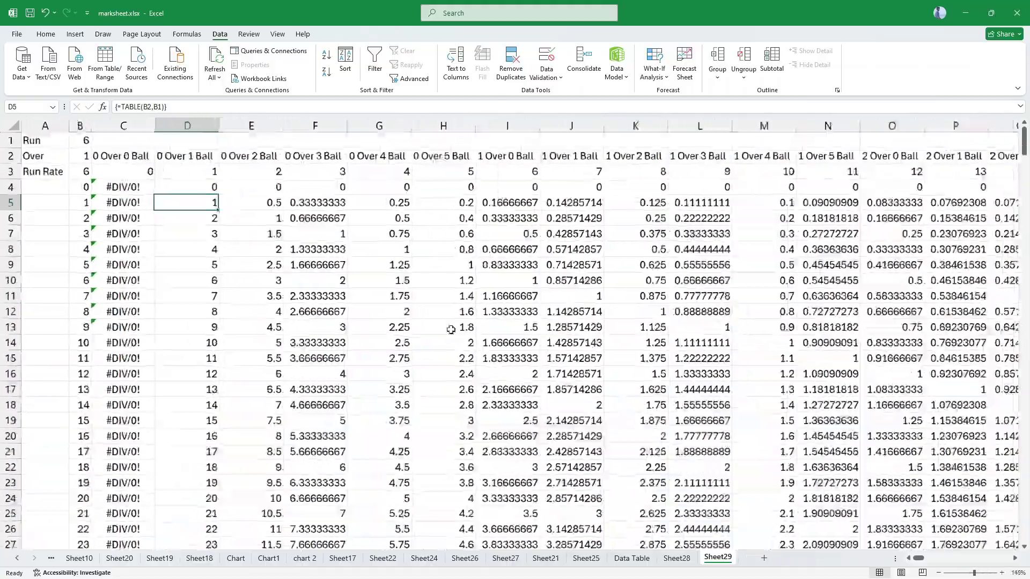
scroll(452, 336, "down", 1, "ctrl")
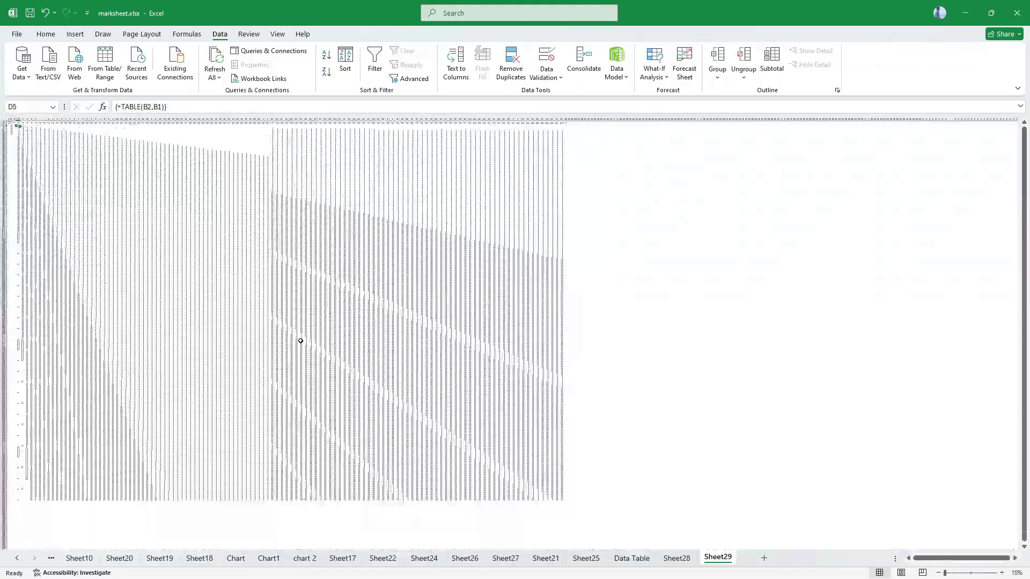
scroll(248, 320, "up", 2, "ctrl")
scroll(272, 322, "up", 15, "ctrl")
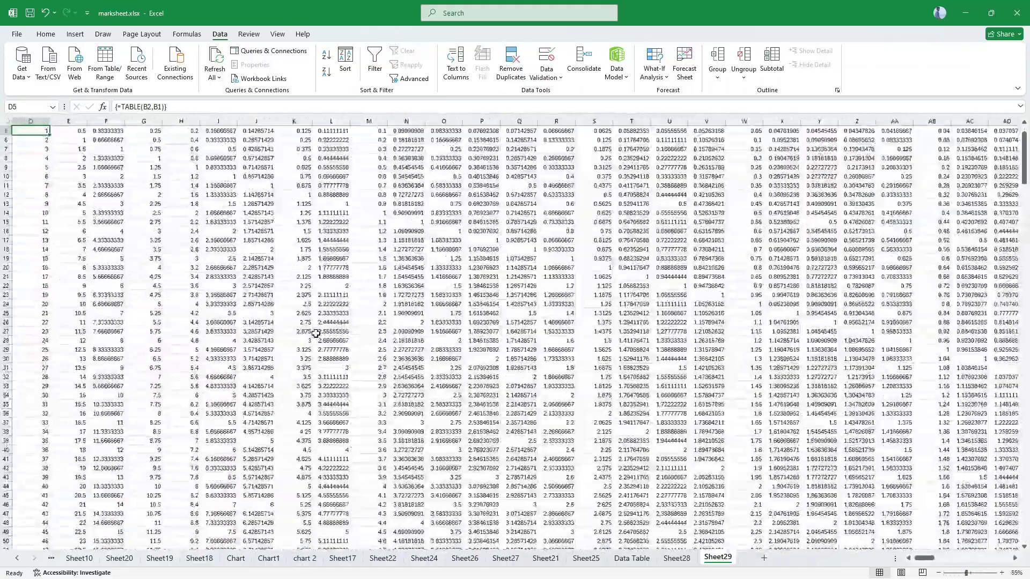
scroll(315, 334, "down", 5, "ctrl")
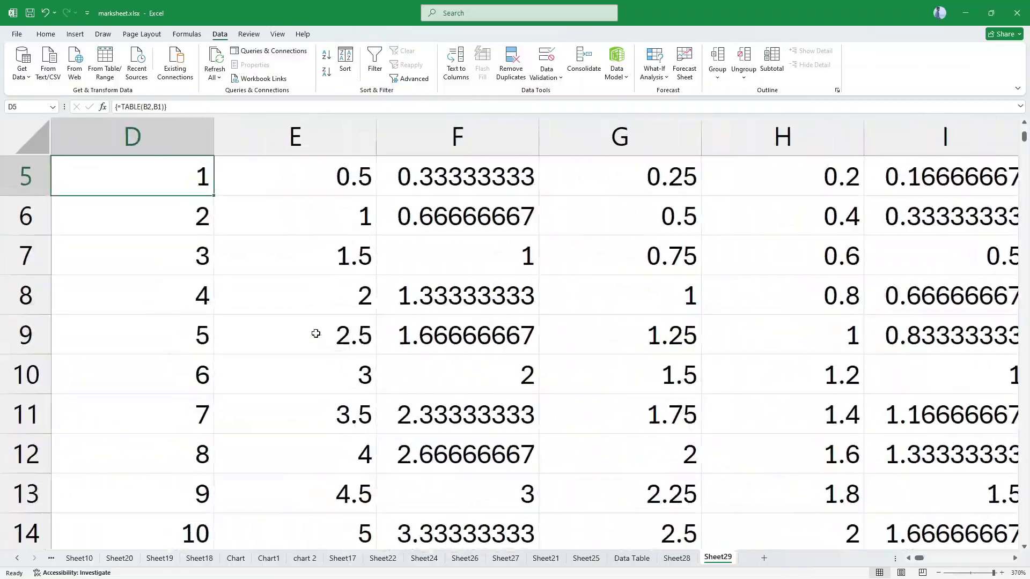
scroll(320, 347, "down", 12, "ctrl")
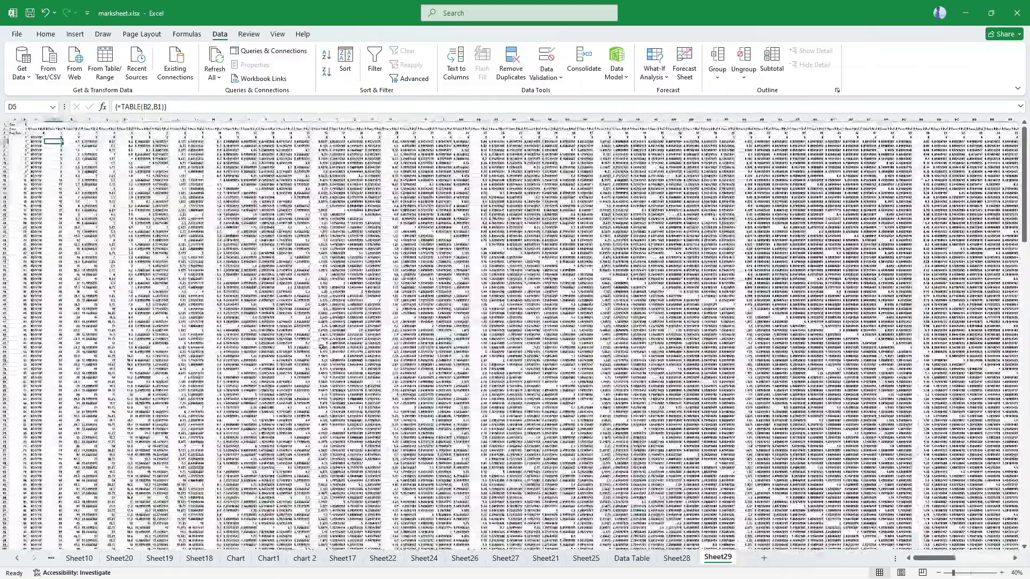
scroll(322, 348, "up", 20, "ctrl")
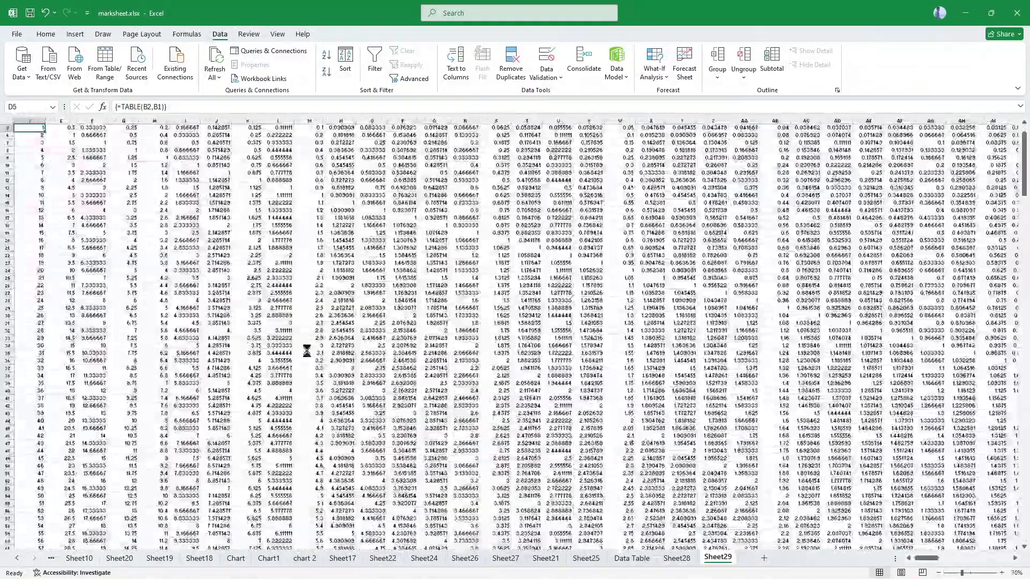
scroll(484, 350, "up", 4, "ctrl")
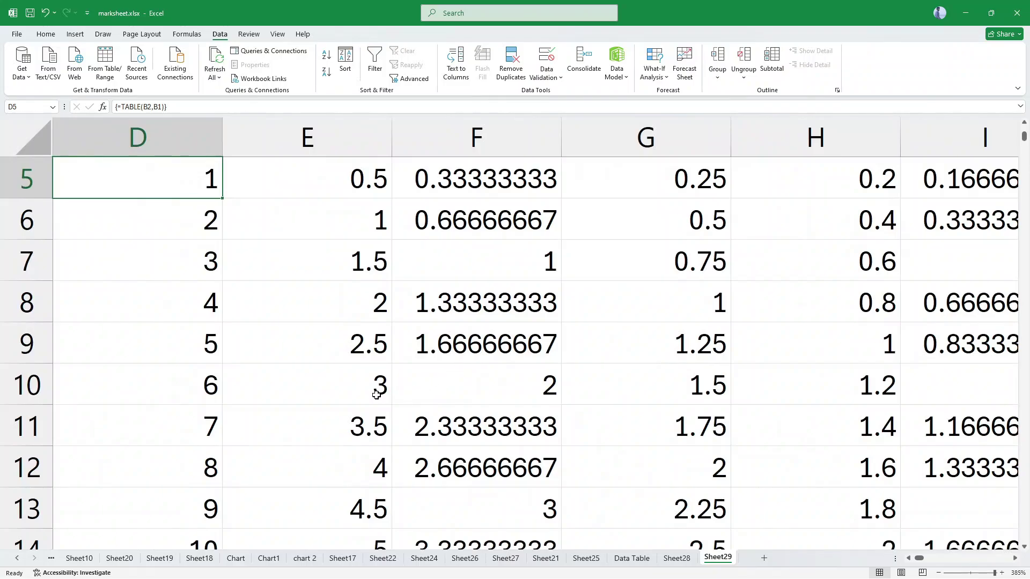
Step: Review the start of the data table, including the Run, Over and Run Rate cells and the first column of results
scroll(375, 391, "up", 2)
key("Left")
key("Left")
key("Left")
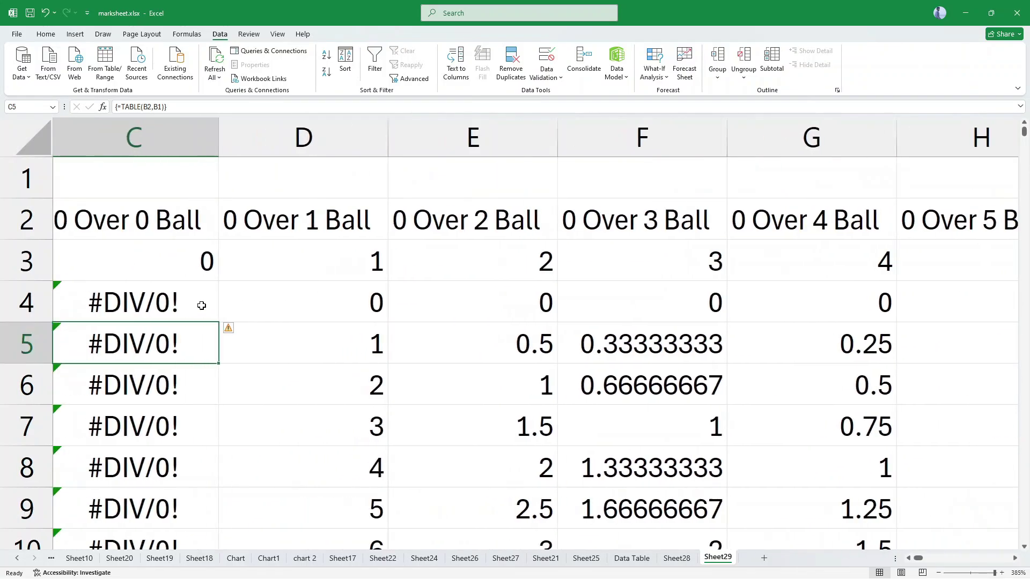
key("Up")
key("Up")
key("Up")
key("Up")
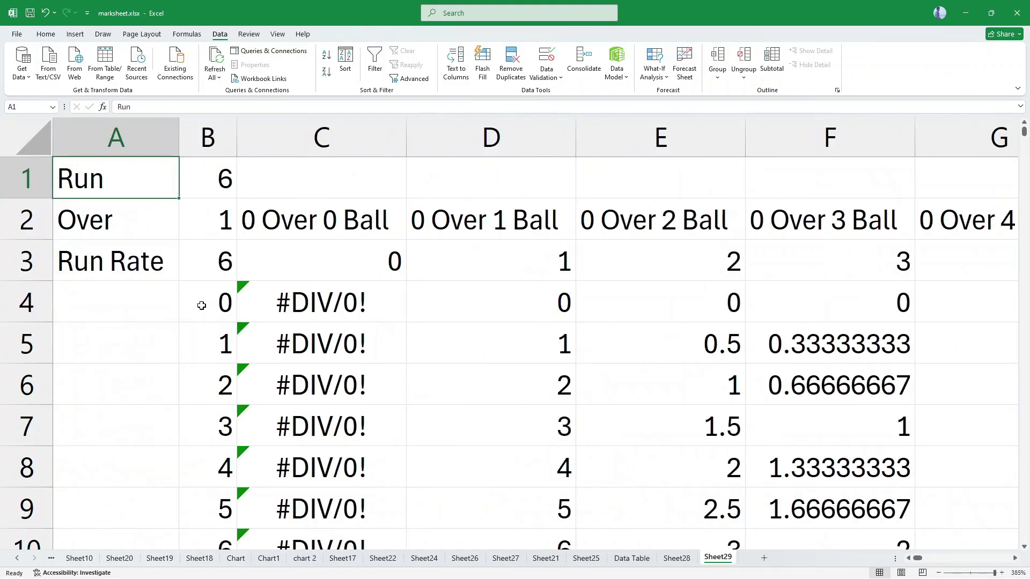
key("Down")
key("Down")
key("Down")
key("Right")
key("Right")
key("Up")
key("Left")
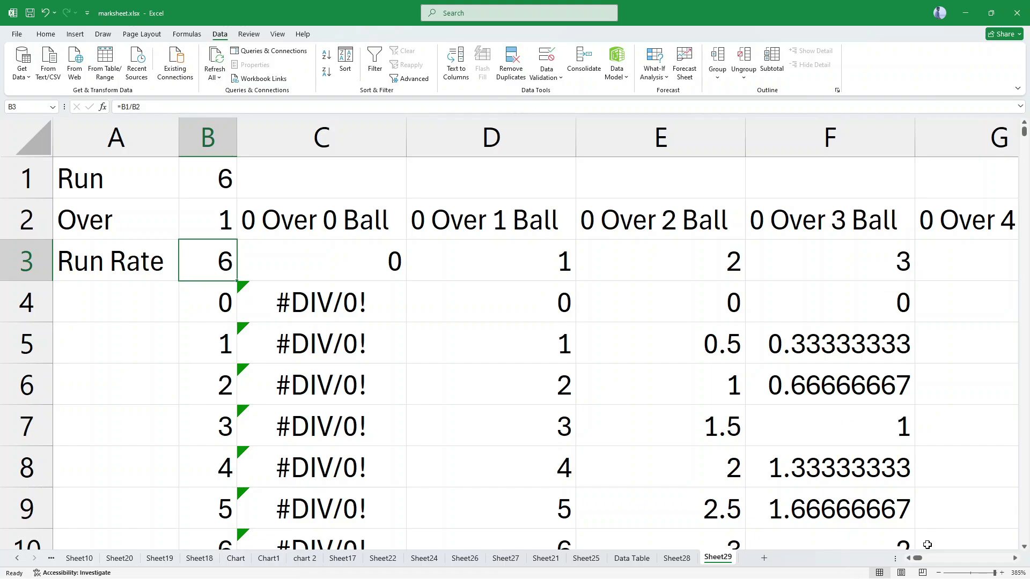
Step: Freeze the panes at C4 so that rows 1 to 3 and columns A and B stay in view
mouse_move(922, 558)
left_mouse_down()
mouse_move(933, 560)
mouse_move(917, 559)
left_mouse_up()
left_click(281, 303)
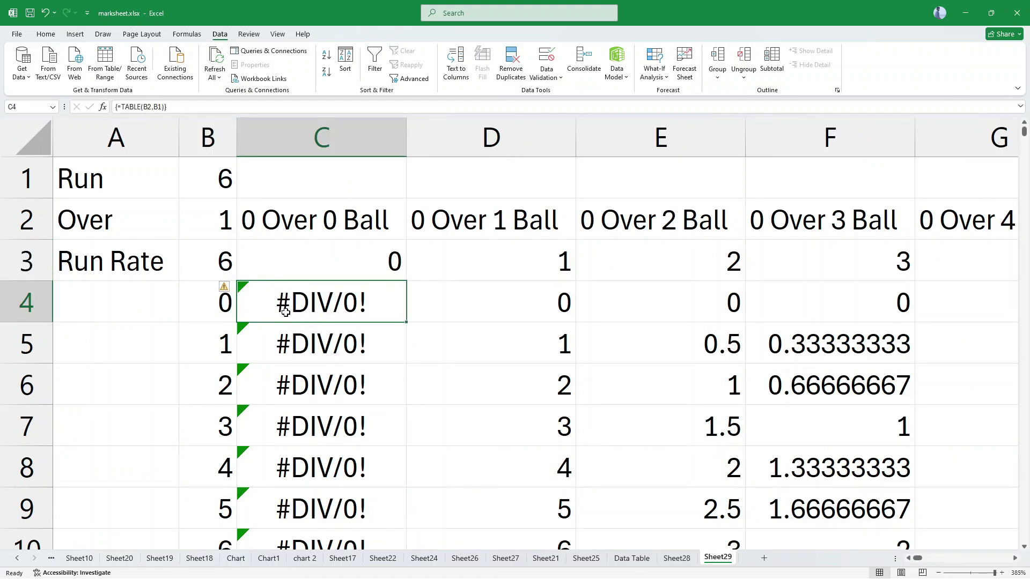
left_click(277, 35)
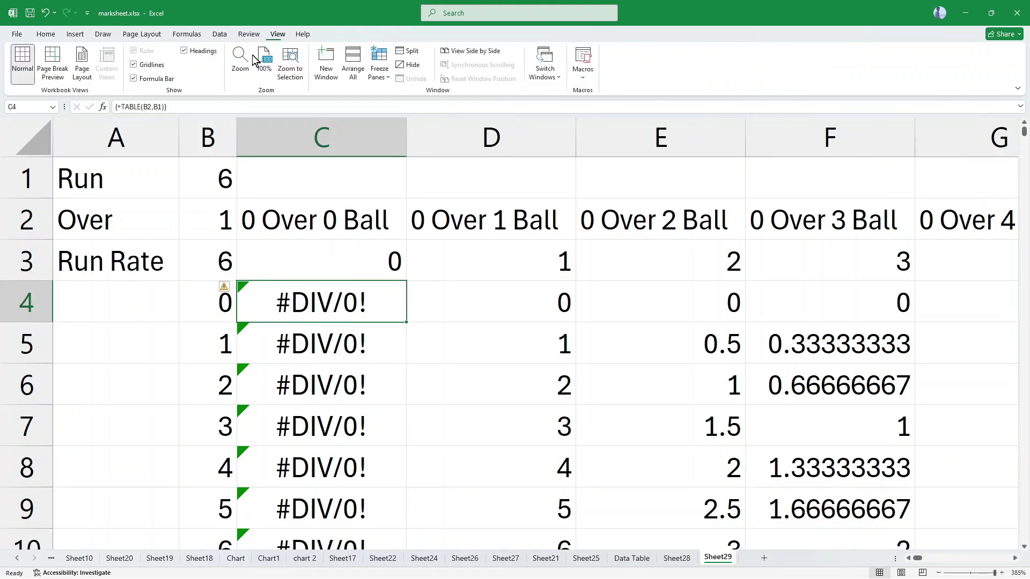
left_click(379, 79)
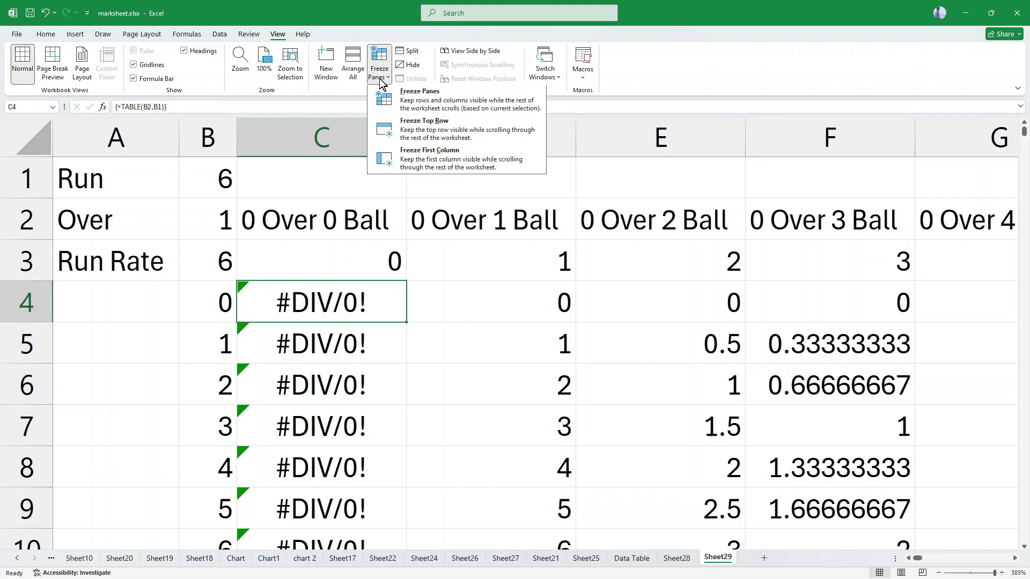
left_click(462, 105)
Step: Look through the run rate results along row 4 up to column AT with the headers frozen
scroll(629, 417, "down", 1)
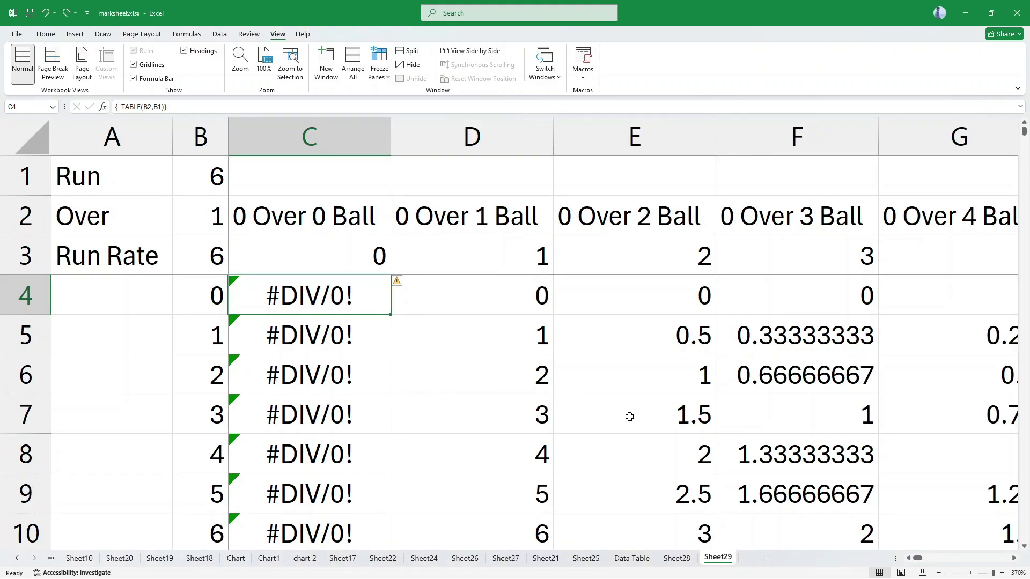
key("Right")
key("Right")
key("Right")
key("Right")
key("Right")
key("Right")
key("Right")
key("Right")
key("Right")
key("Right")
key("Right")
key("Right")
key("Right")
key("Right")
key("Right")
key("Right")
key("Right")
key("Right")
key("Right")
key("Right")
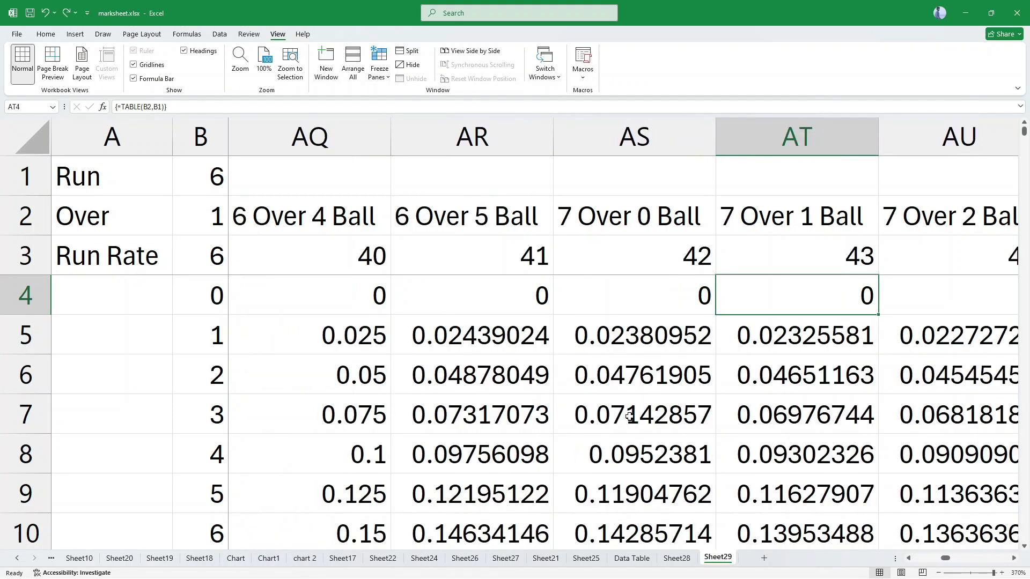
Step: Look across the run rate results in row 4 to find the 15 Over 4 Ball column
key("Right")
key("Right")
key("Right")
key("Right")
key("Right")
key("Right")
key("Right")
key("Right")
key("Right")
key("Right")
key("Right")
key("Right")
key("Right")
key("Right")
key("Right")
key("Right")
key("Right")
key("Right")
key("Right")
key("Right")
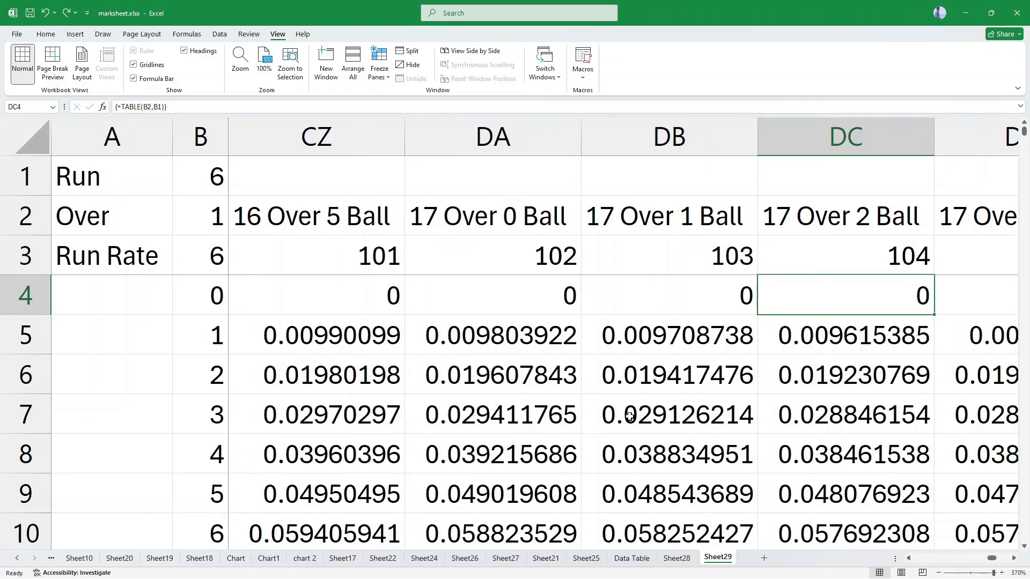
key("Left")
key("Left")
key("Left")
key("Left")
key("Left")
key("Left")
key("Left")
key("Left")
key("Left")
key("Left")
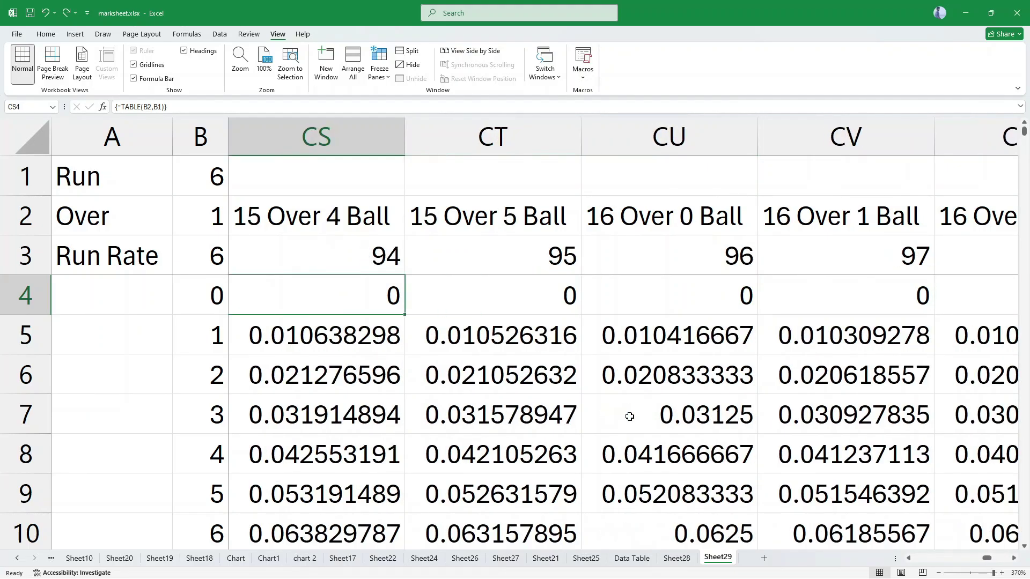
key("Left")
key("Right")
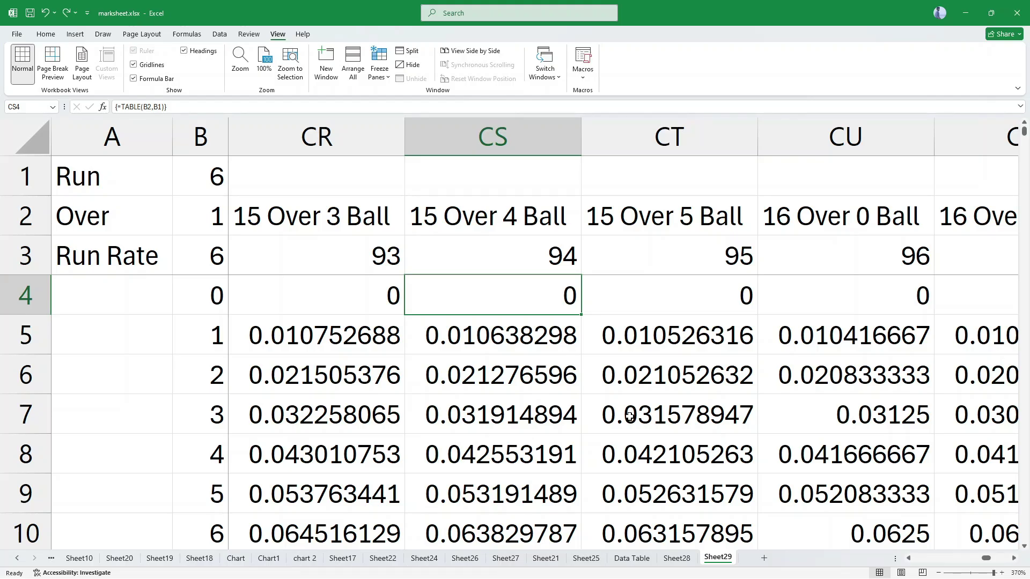
Step: Look down the 15 Over 4 Ball column to the run rate for 175 runs in CS179
key("Down")
key("Down")
key("Down")
key("Down")
key("Down")
key("Down")
key("Down")
key("Down")
key("Down")
key("Down")
key("Down")
key("Down")
key("Down")
key("Down")
key("Down")
key("Down")
key("Down")
key("Down")
key("Down")
key("Down")
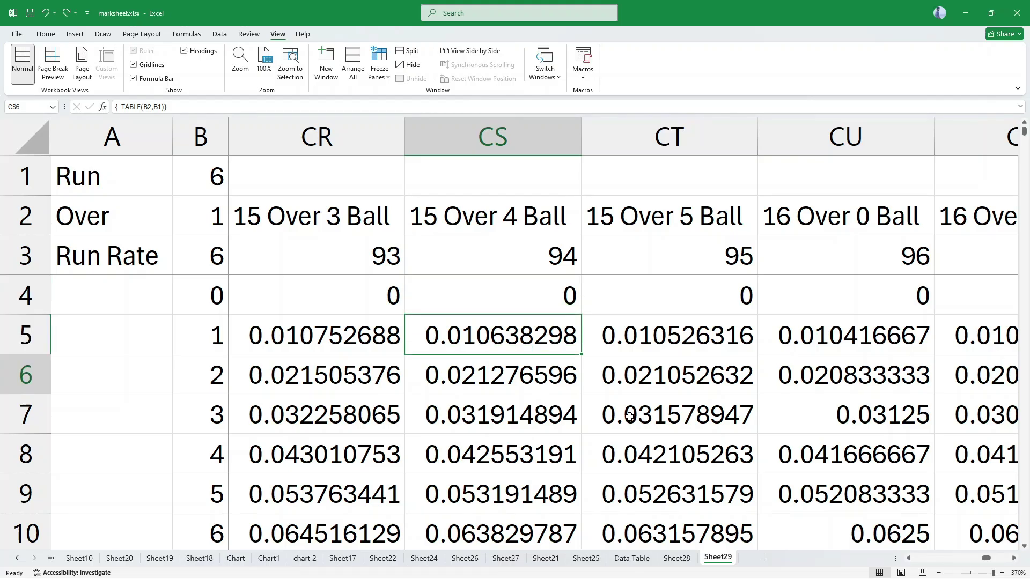
key("Down")
key("Down")
key("Down")
key("Down")
key("Down")
key("Down")
key("Down")
key("Down")
key("Down")
key("Down")
key("Down")
key("Down")
key("Down")
key("Down")
key("Down")
key("Down")
key("Down")
key("Down")
key("Down")
key("Down")
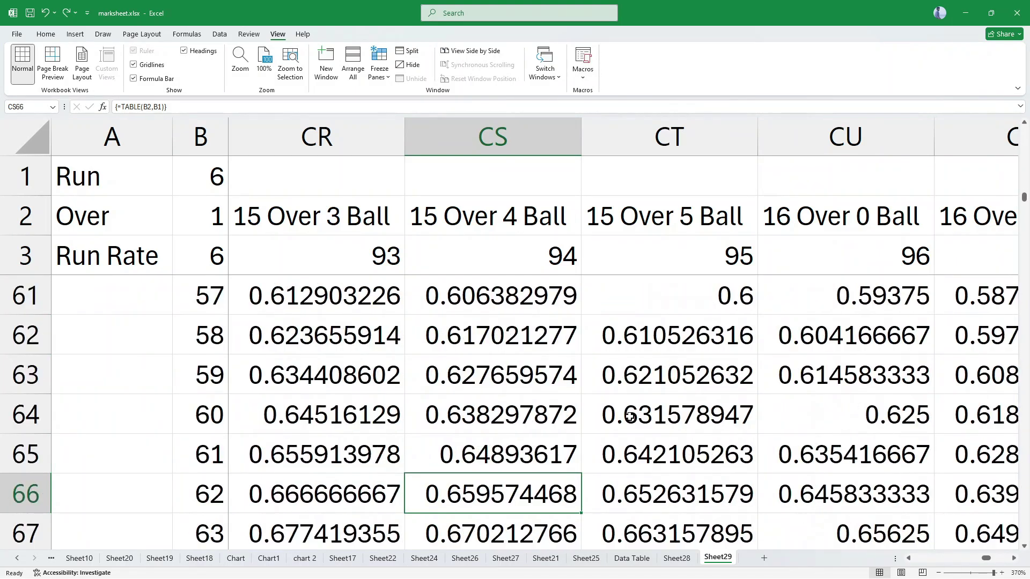
key("Down")
key("Down")
key("Down")
key("Down")
key("Down")
key("Down")
key("Down")
key("Down")
key("Down")
key("Down")
key("Down")
key("Down")
key("Down")
key("Down")
key("Down")
key("Down")
key("Down")
key("Down")
key("Down")
key("Down")
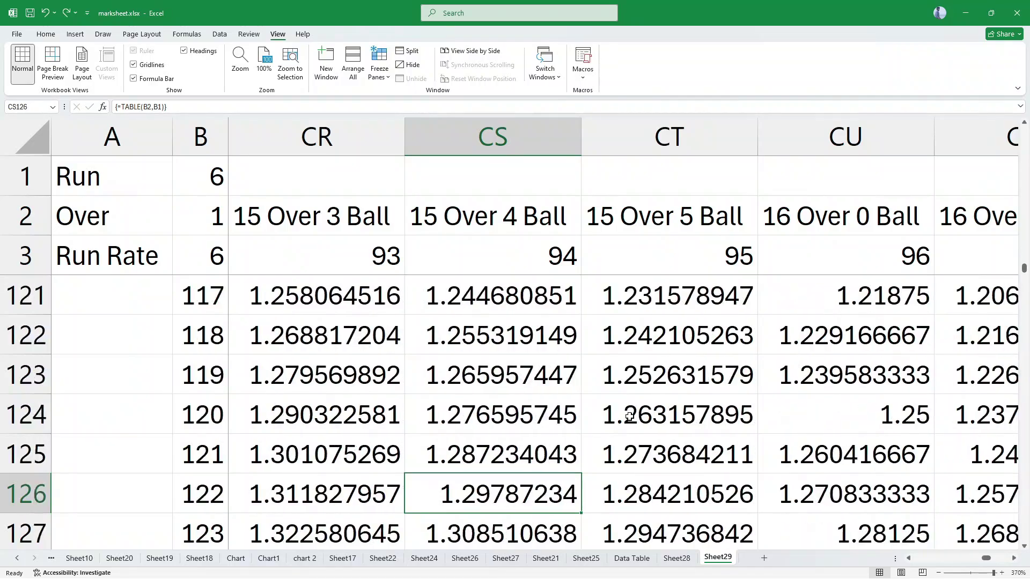
key("Down")
key("Down")
key("Down")
key("Down")
key("Down")
key("Down")
key("Down")
key("Down")
key("Down")
key("Down")
key("Down")
key("Down")
key("Down")
key("Down")
key("Down")
key("Down")
key("Down")
key("Down")
key("Down")
key("Down")
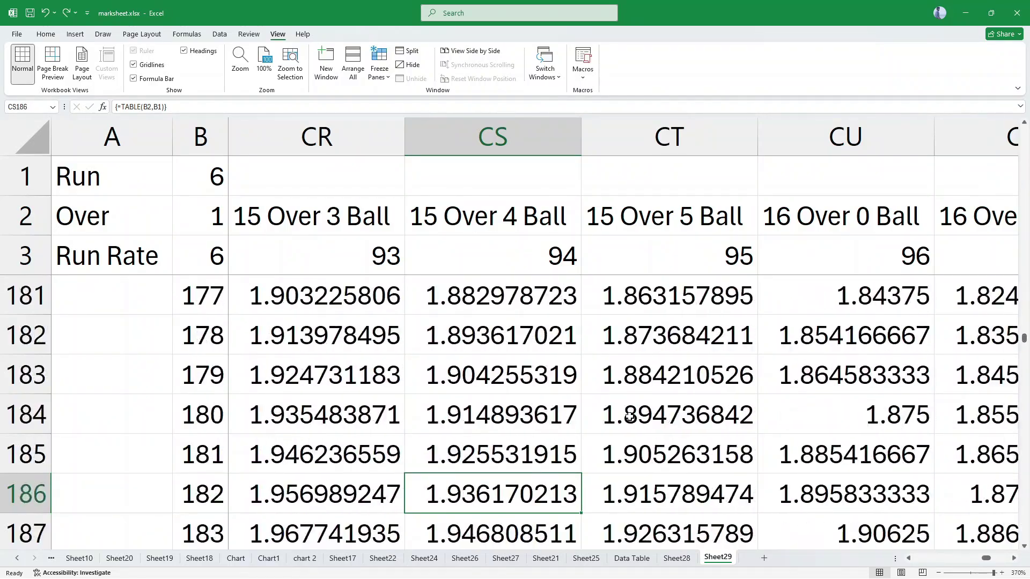
key("Up")
key("Up")
key("Up")
key("Up")
key("Up")
key("Up")
key("Up")
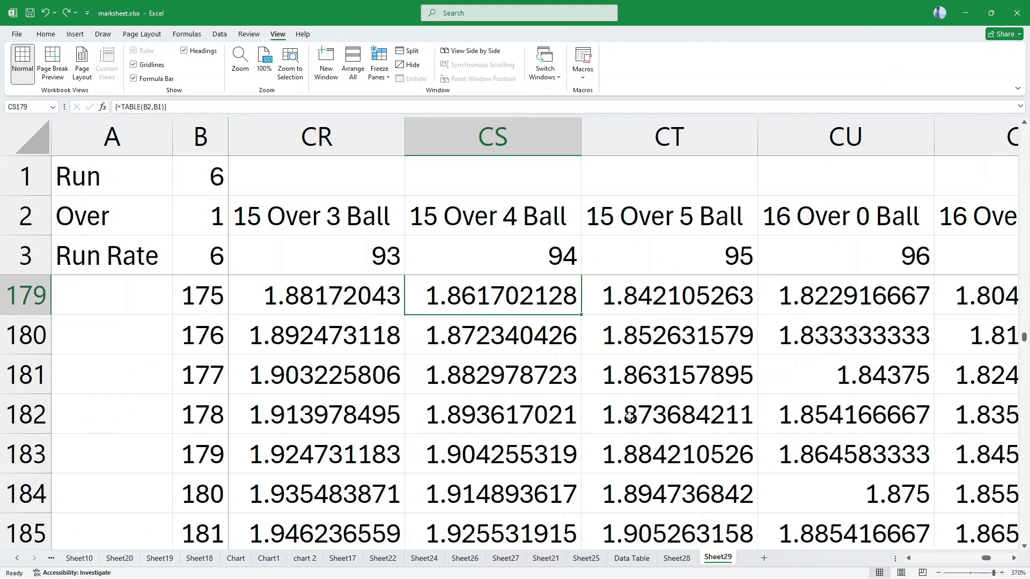
key("Up")
key("Down")
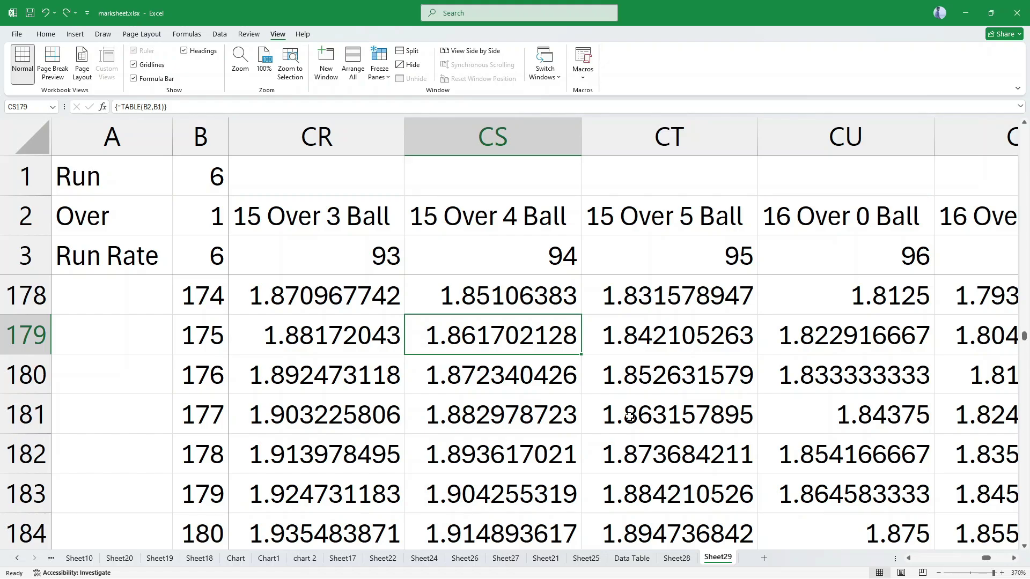
Step: Widen column B to make room for the full run rate formula
key("ctrl+y")
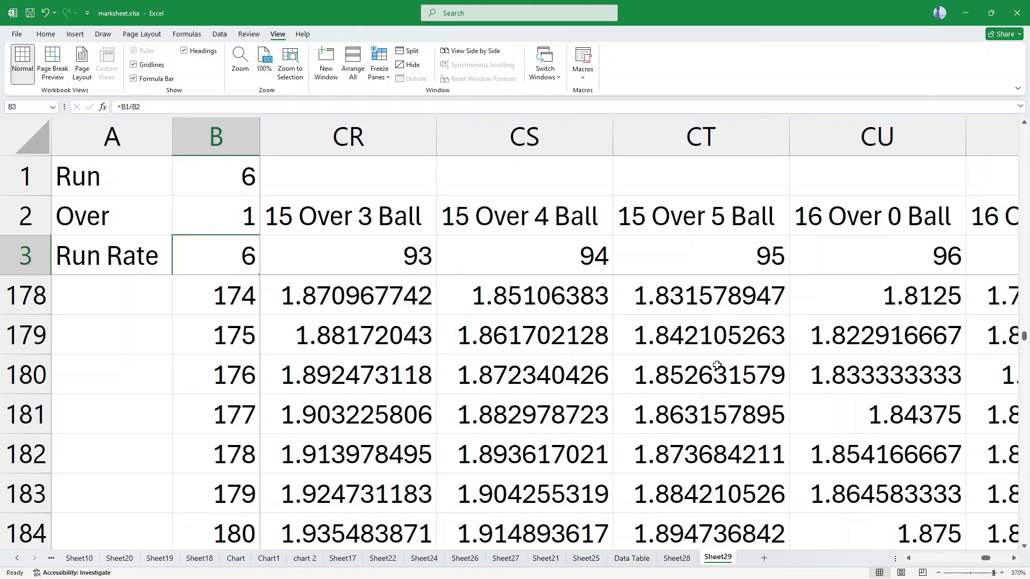
left_click(714, 344)
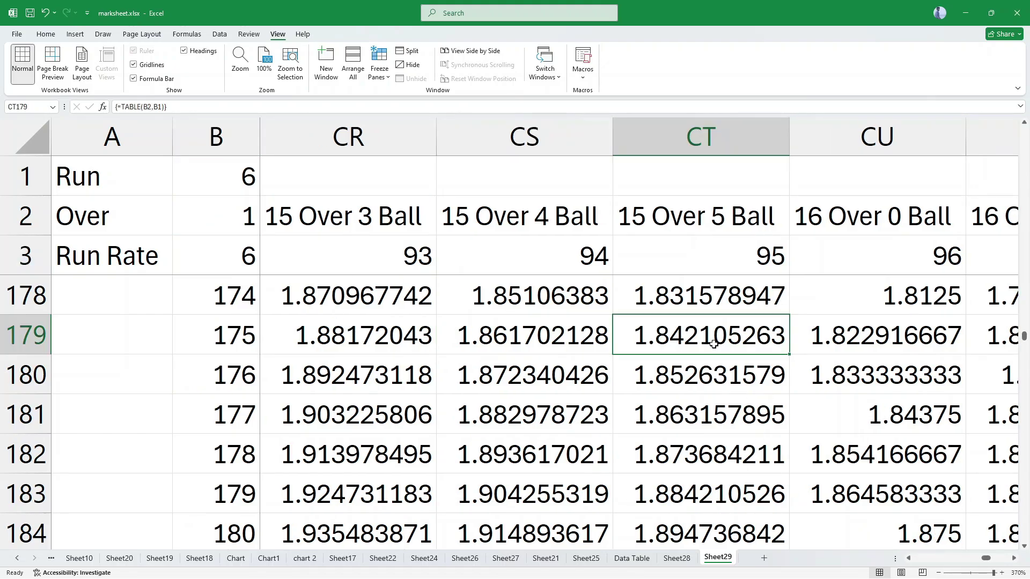
left_click(261, 136)
left_click_drag(258, 136, 300, 136)
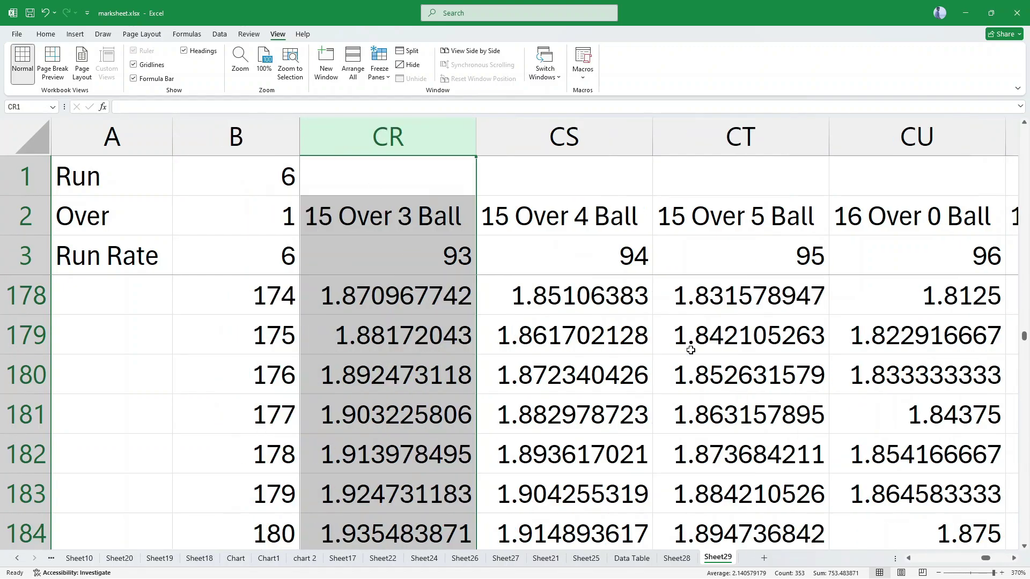
Step: Change the Run Rate formula in B3 to =B1/B2*6 so that balls are converted to overs
double_click(280, 261)
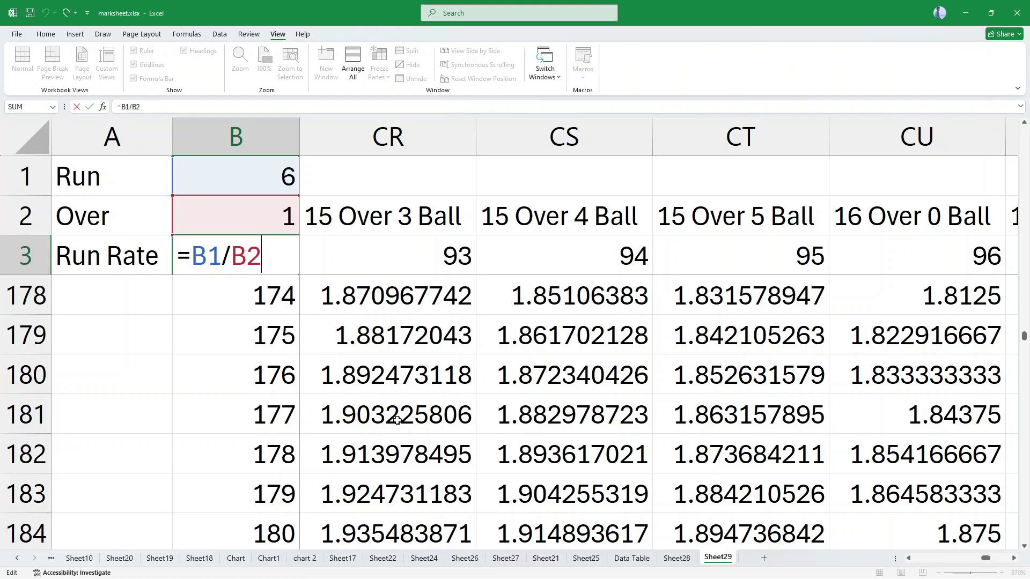
type("6")
key("BackSpace")
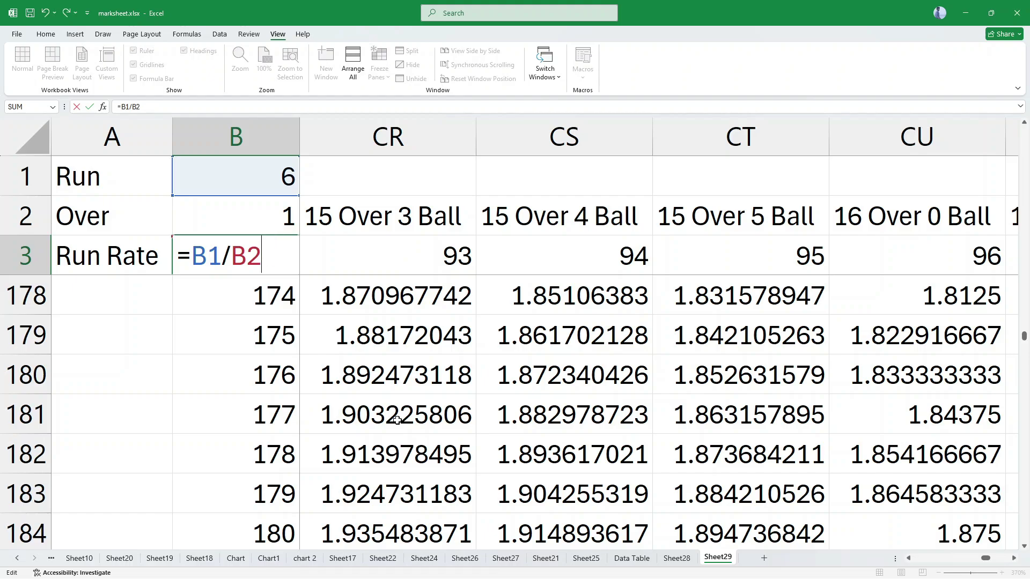
type("*6")
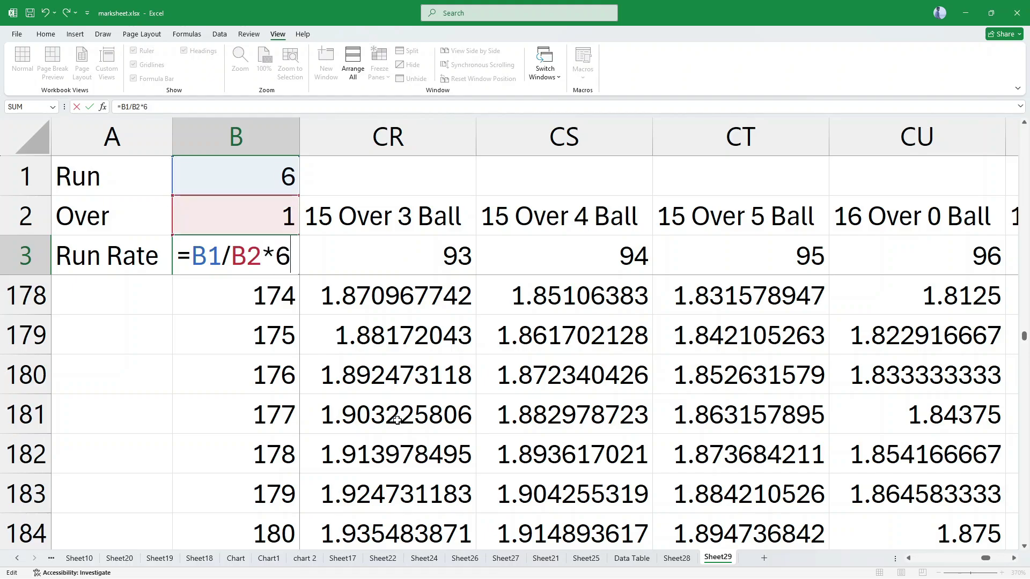
key("Return")
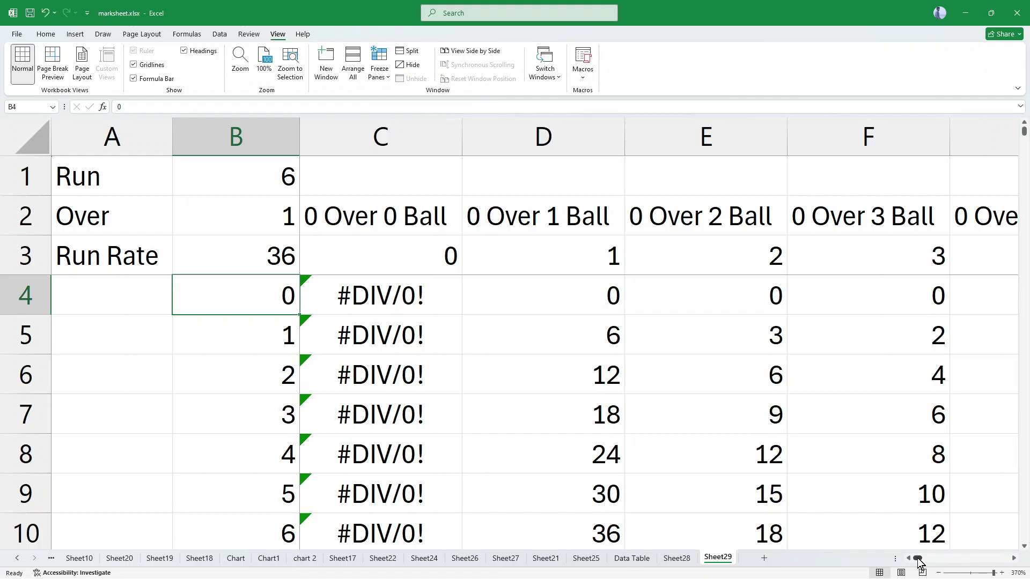
Step: Examine the recalculated run rates down the 15 Over 4 Ball column to the 174-run row
left_click_drag(918, 561, 988, 560)
left_click(597, 225)
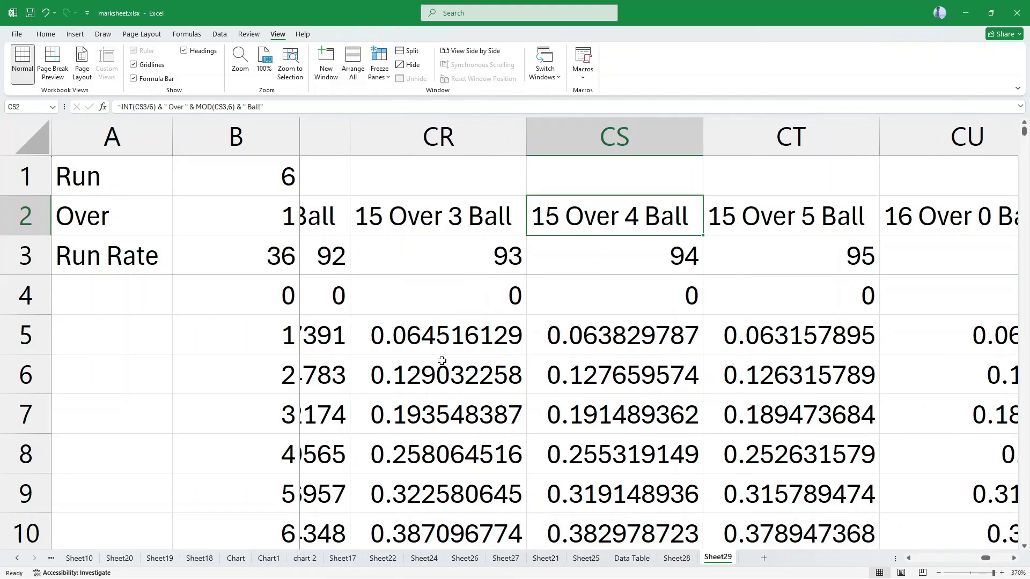
scroll(351, 377, "down", 20)
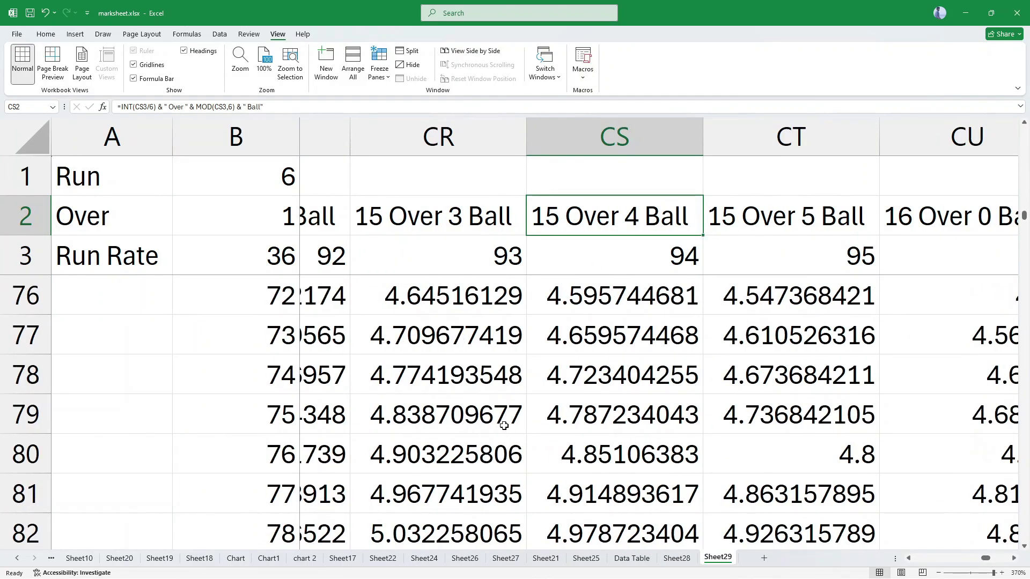
scroll(506, 437, "down", 20)
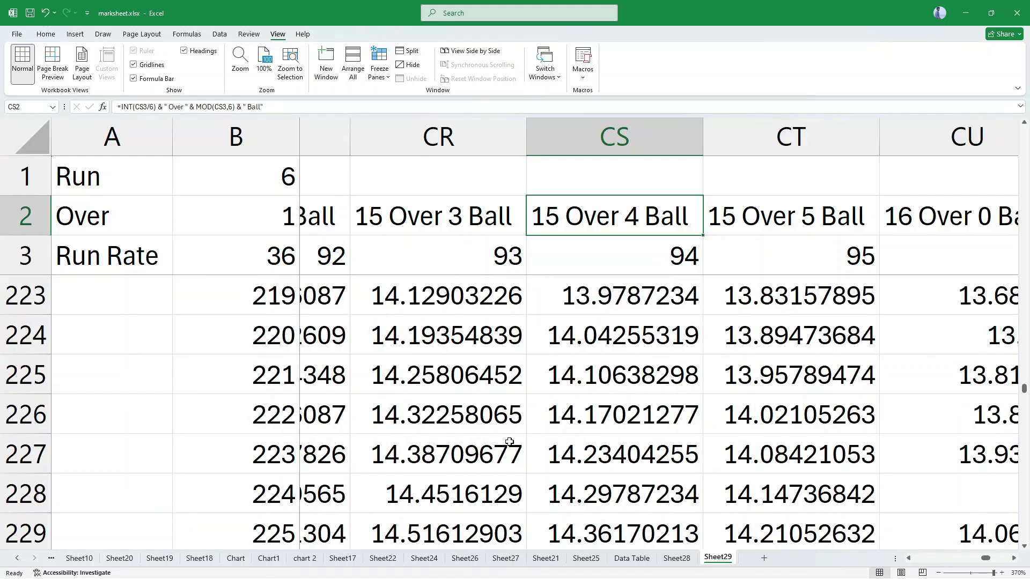
scroll(510, 441, "up", 8)
scroll(510, 442, "up", 13)
scroll(514, 441, "down", 5)
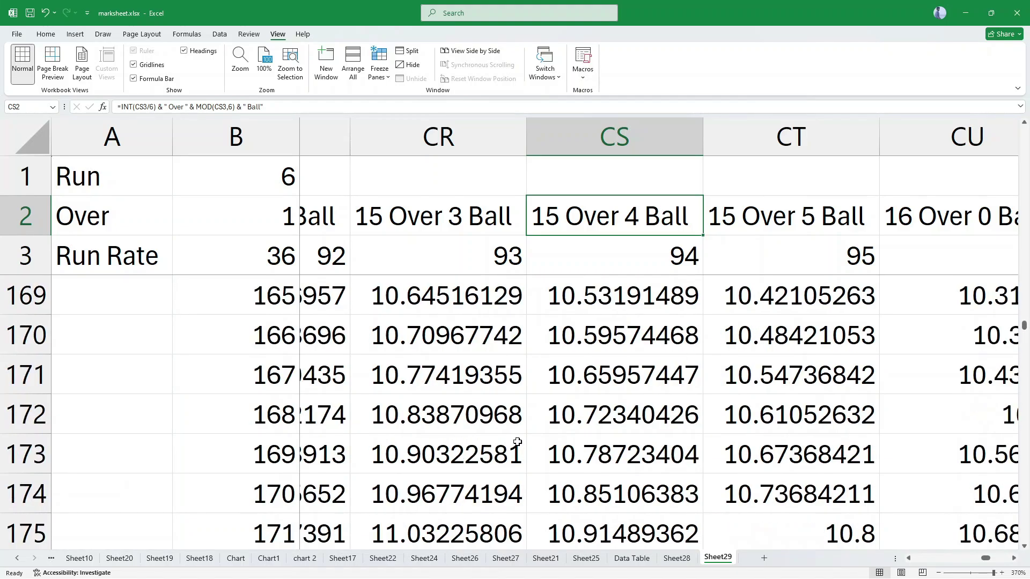
left_click(579, 416)
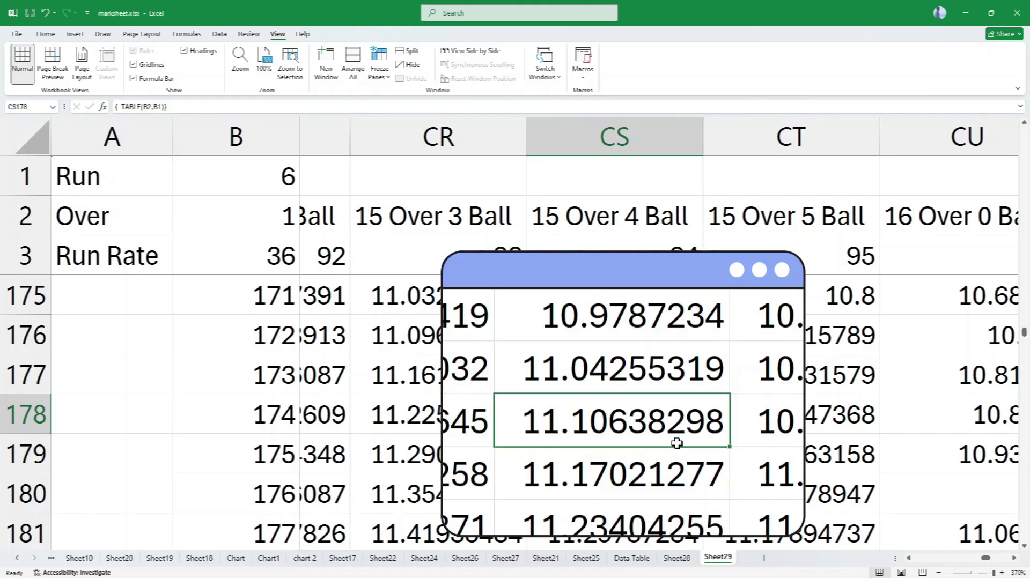
Step: Align the 175-run row and 15 Over 4 Ball column with the frozen headers and compare the neighbouring 15 Over 5 Ball run rates
left_click(1024, 546)
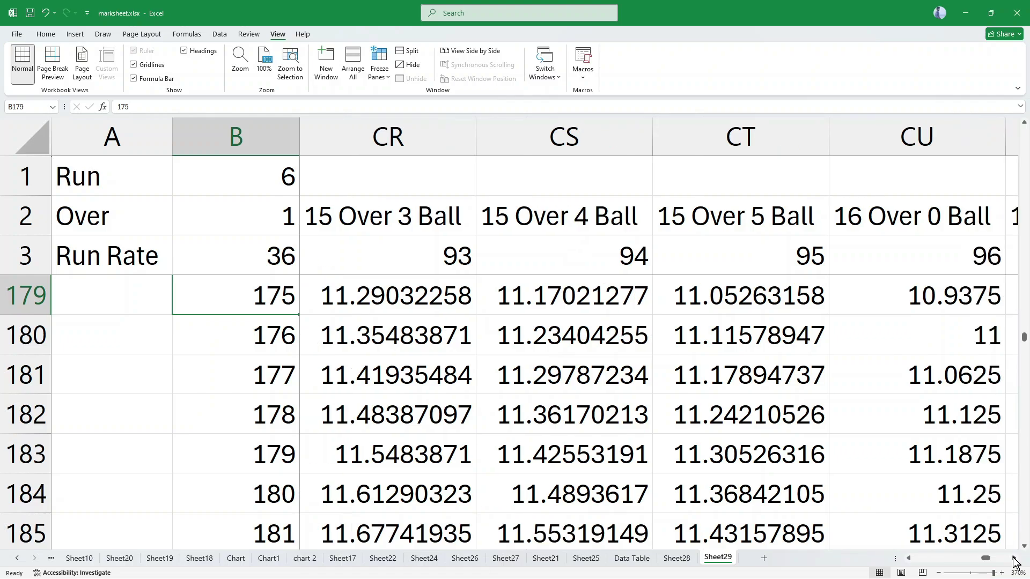
left_click(1015, 558)
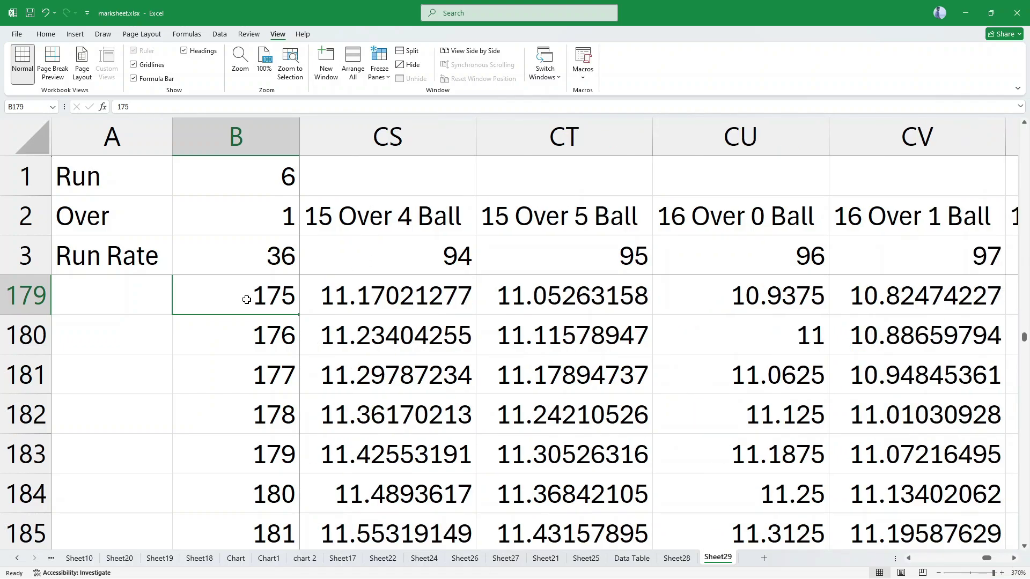
left_click(400, 299)
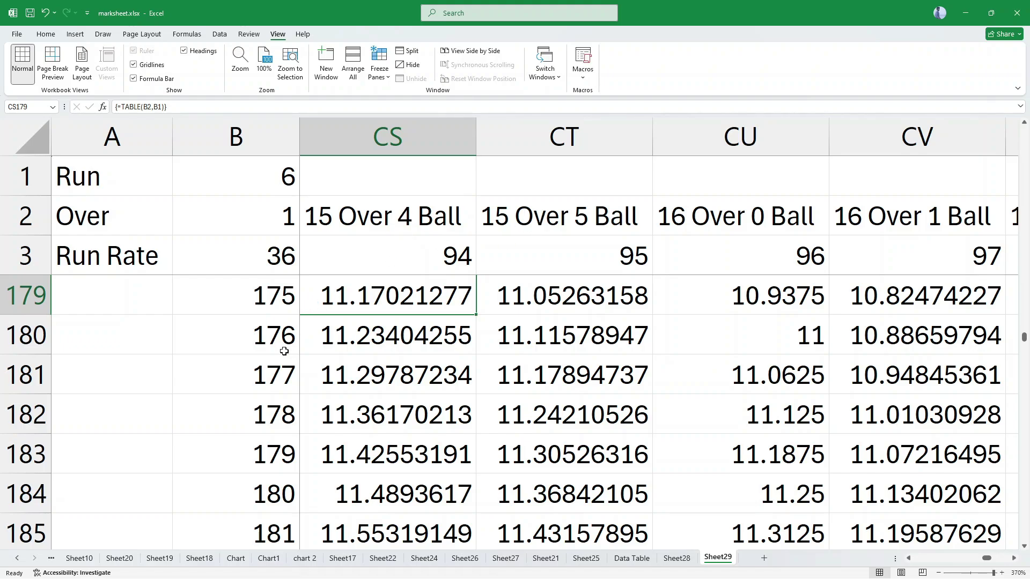
left_click(564, 375)
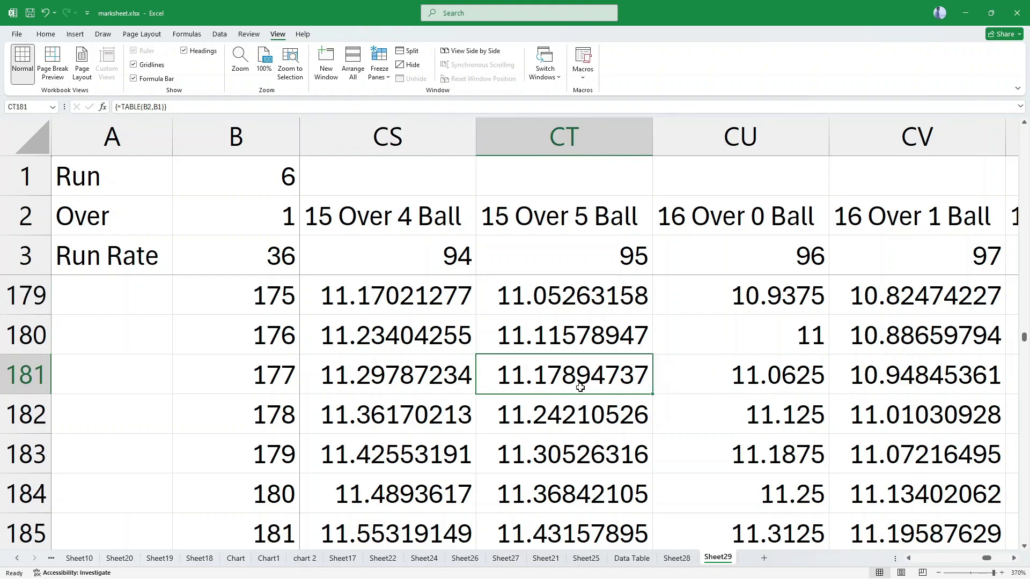
left_click(591, 343)
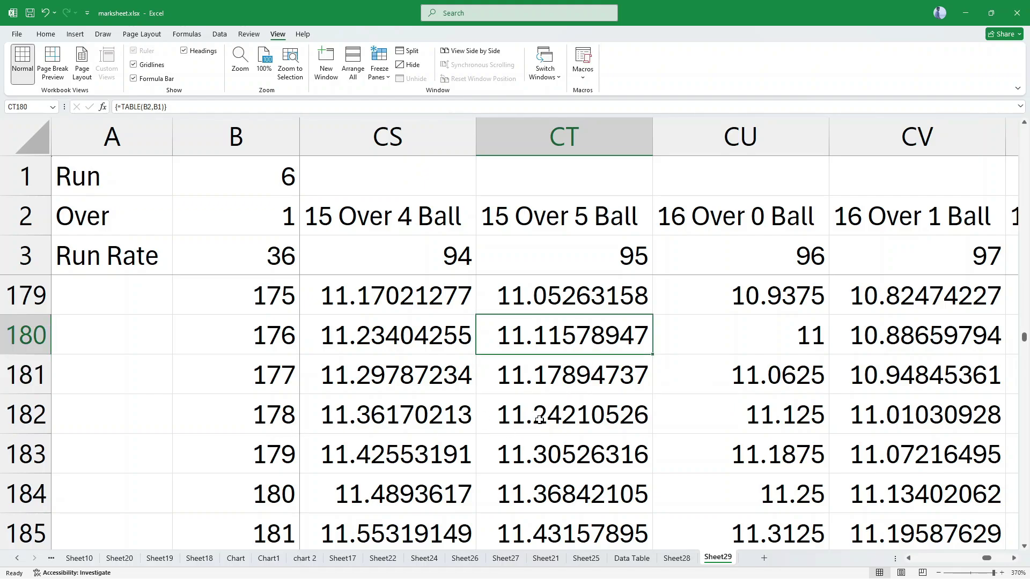
left_click(585, 463)
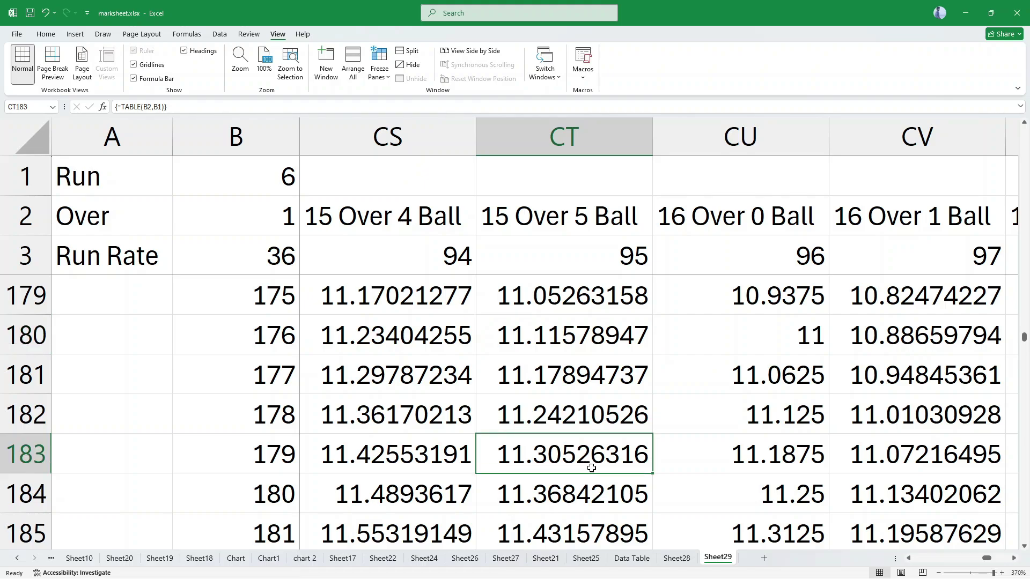
left_click(547, 303)
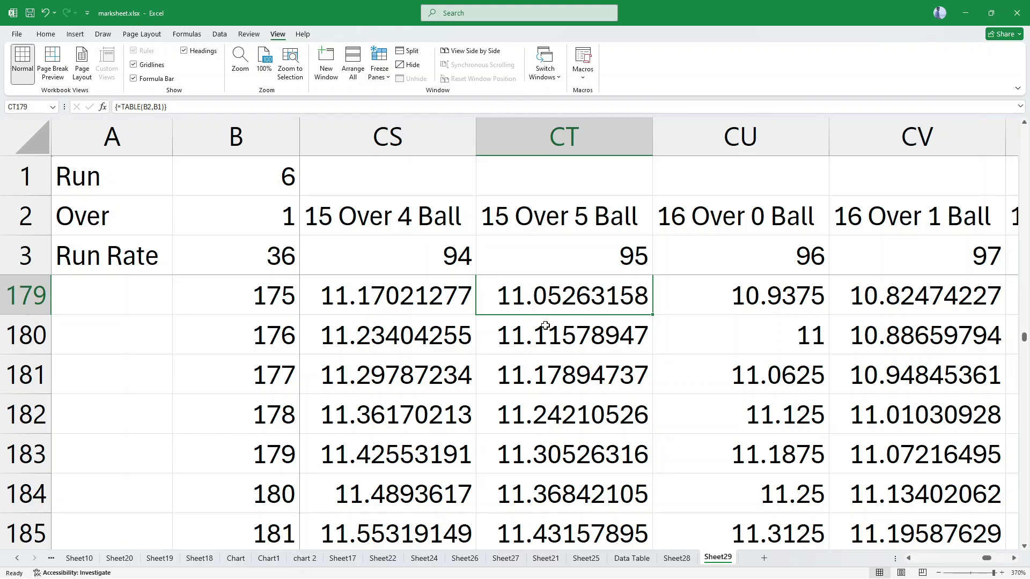
Step: Review a larger part of the run rate table, return to its first rows and examine the start of the 15 Over 4 Ball column closely
scroll(545, 326, "down", 16, "ctrl")
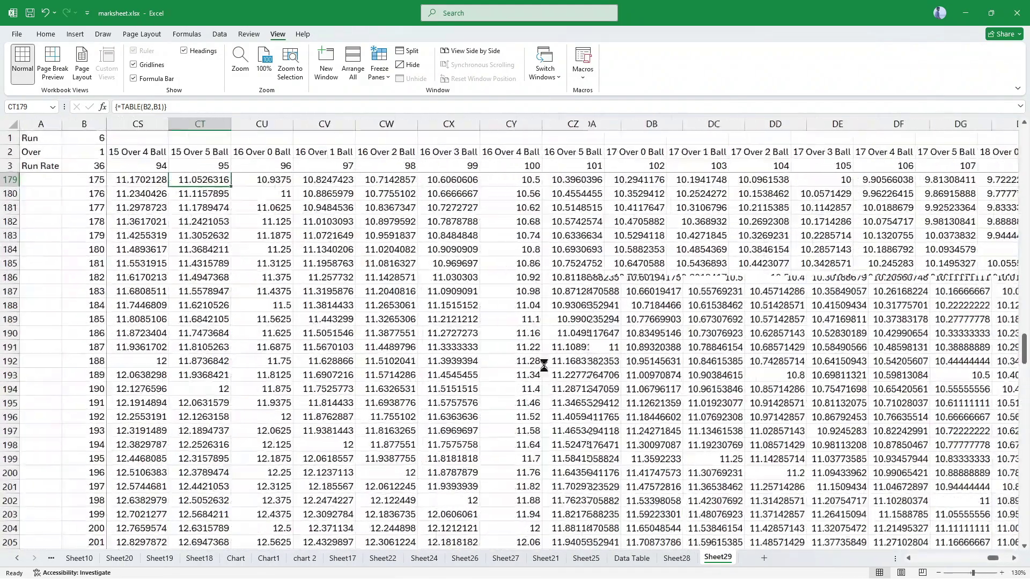
scroll(544, 365, "down", 1, "ctrl")
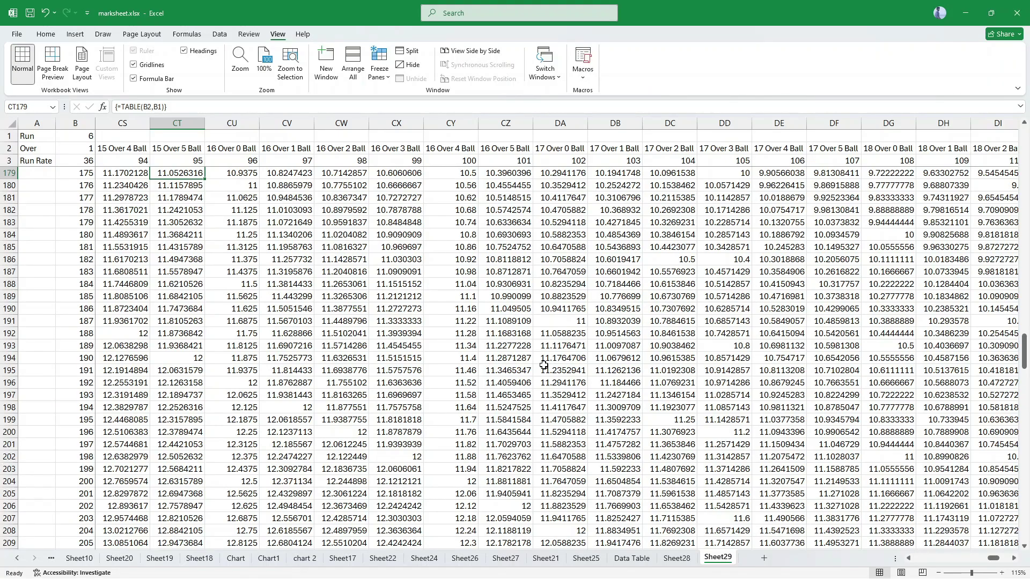
scroll(543, 365, "up", 20)
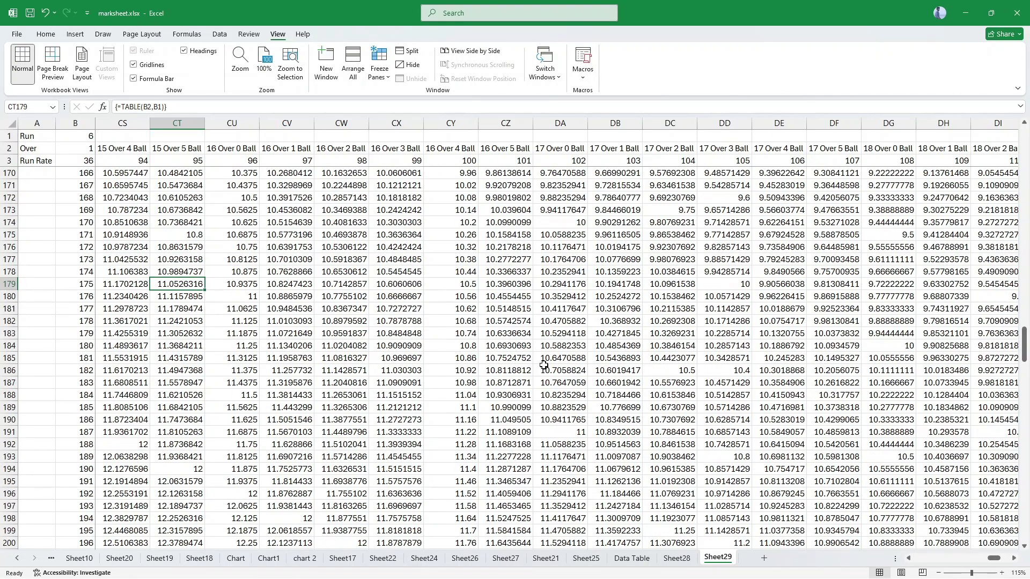
scroll(513, 360, "up", 20)
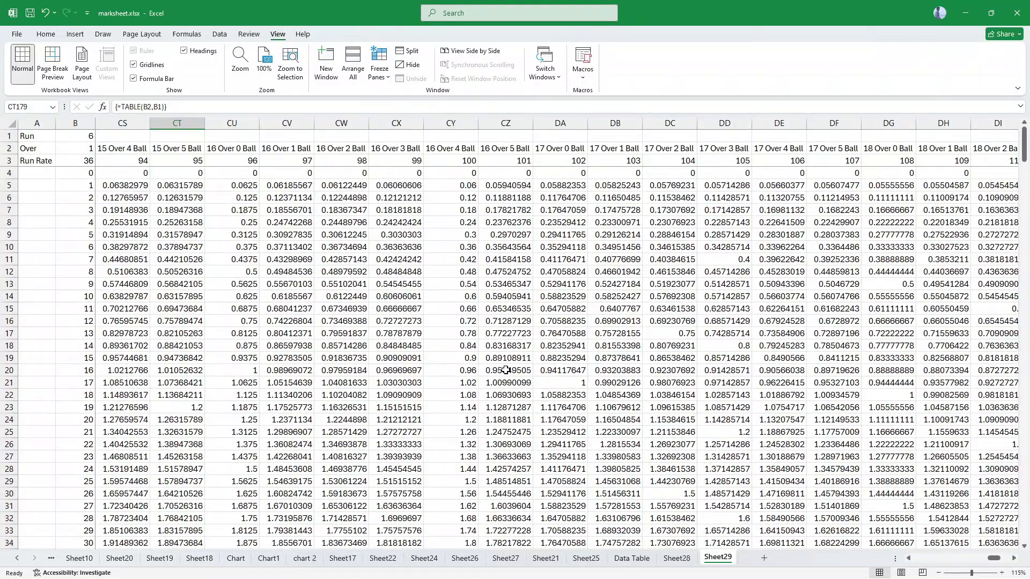
left_click(384, 262)
key("ctrl+Left")
key("Left")
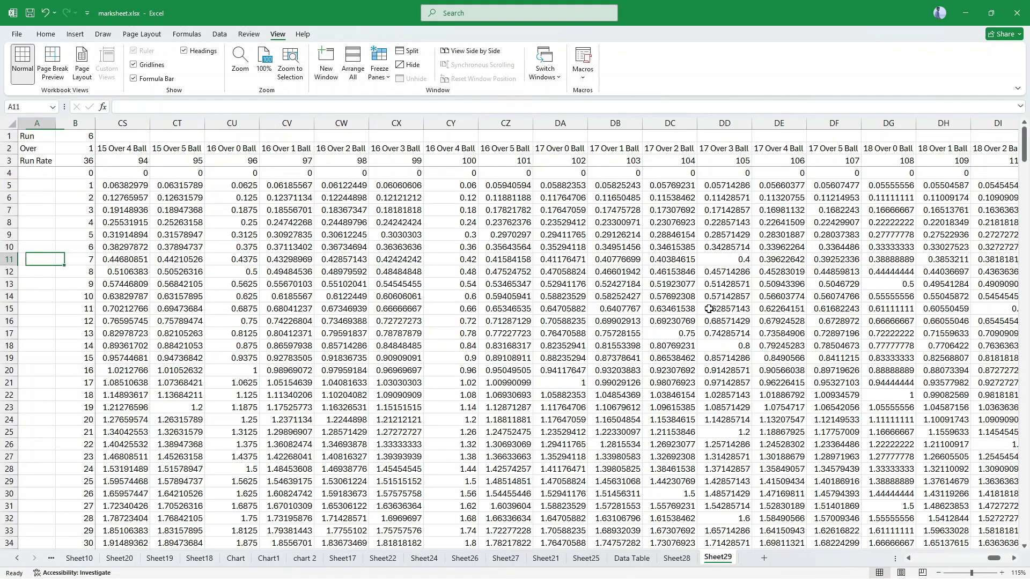
key("ctrl+Up")
key("Up")
key("Up")
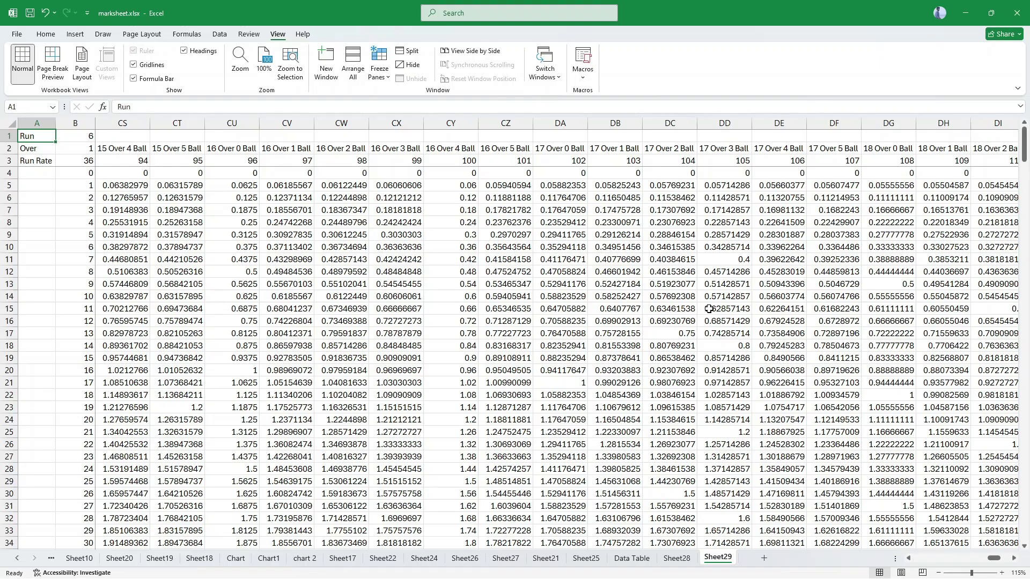
scroll(709, 309, "up", 14)
left_click(411, 341)
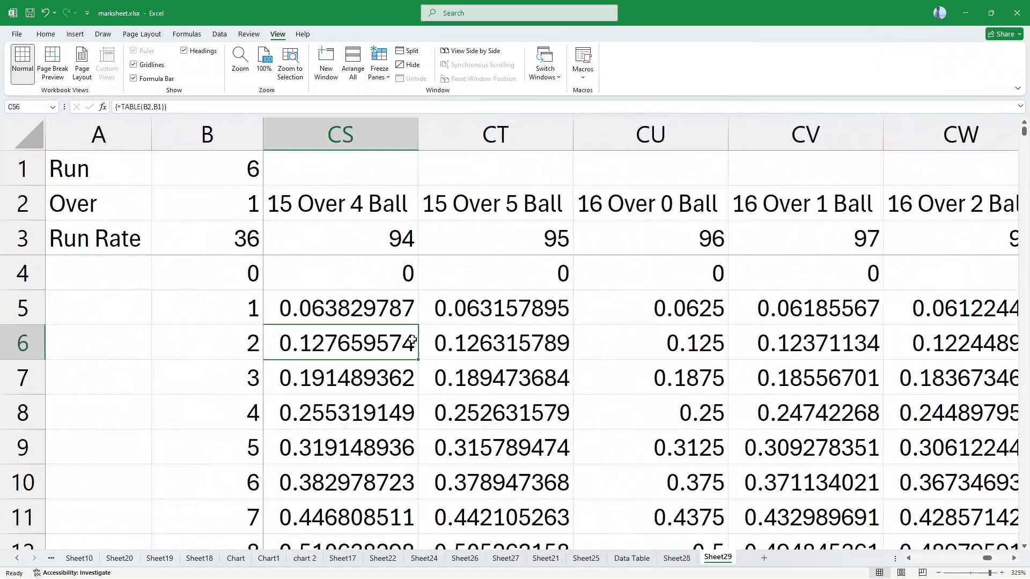
Step: Review the 2-run row across the earlier overs and the final 20 Over 0 Ball columns, returning to its 0 Over 0 Ball cell
key("Left")
key("Left")
key("Left")
key("Left")
key("Left")
key("Left")
key("Left")
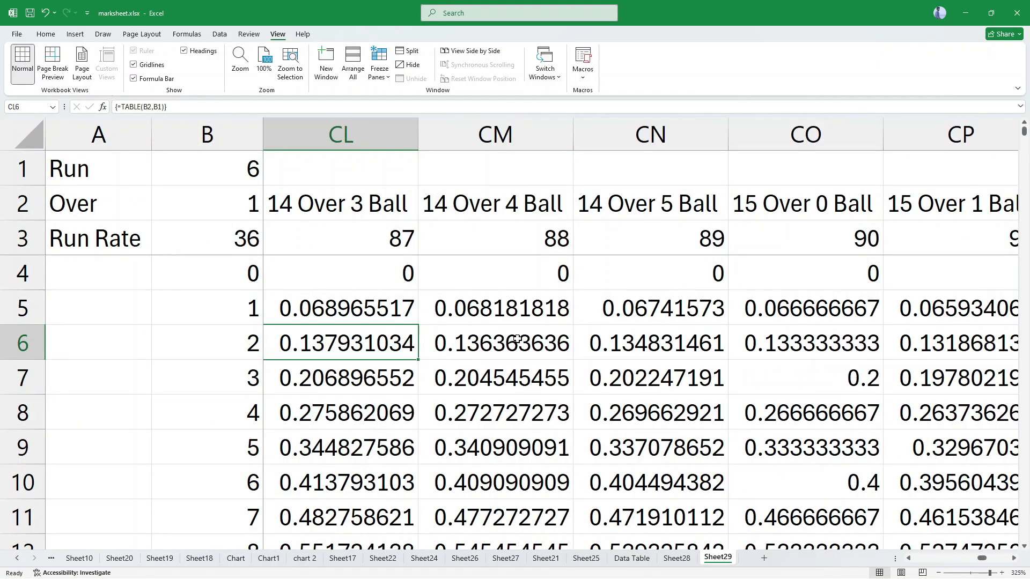
key("ctrl+Left")
key("ctrl+Right")
key("Left")
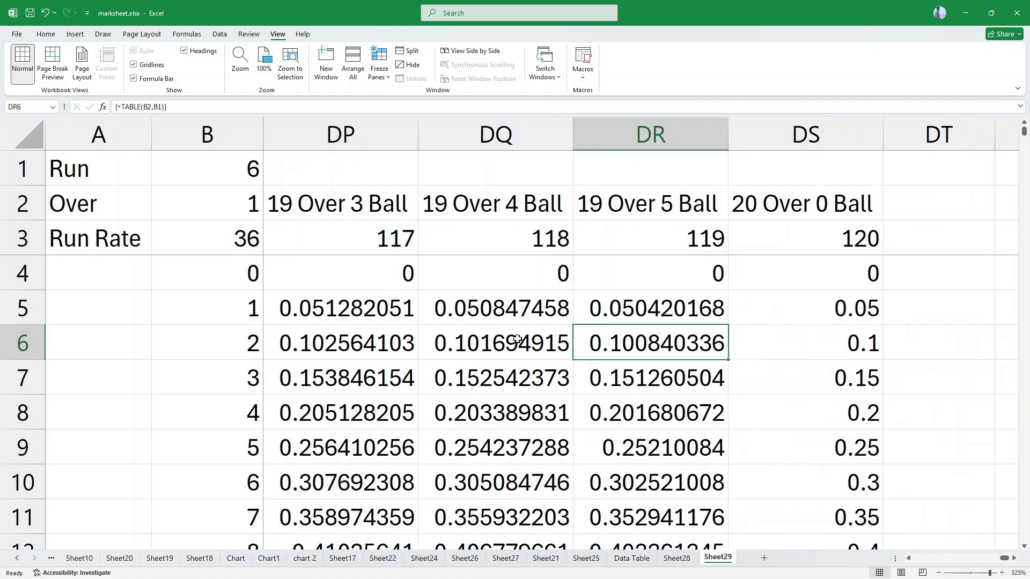
key("Left")
key("ctrl+Left")
key("Right")
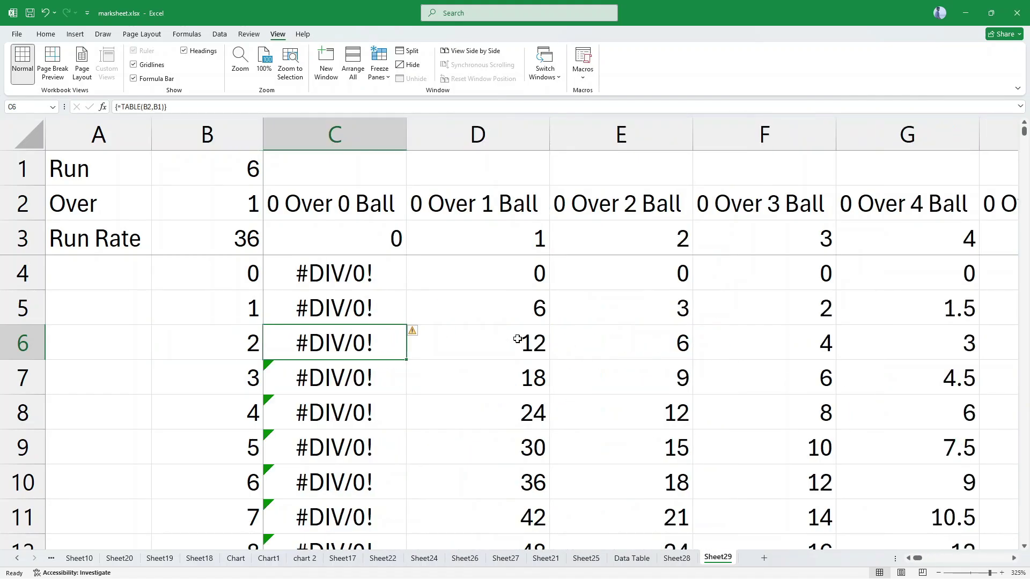
Step: Examine the 0 Over 0 Ball column's header formula, ball number and first run rate cell in C4
key("Up")
key("Up")
key("Up")
key("Up")
key("Up")
key("Down")
key("Down")
key("Down")
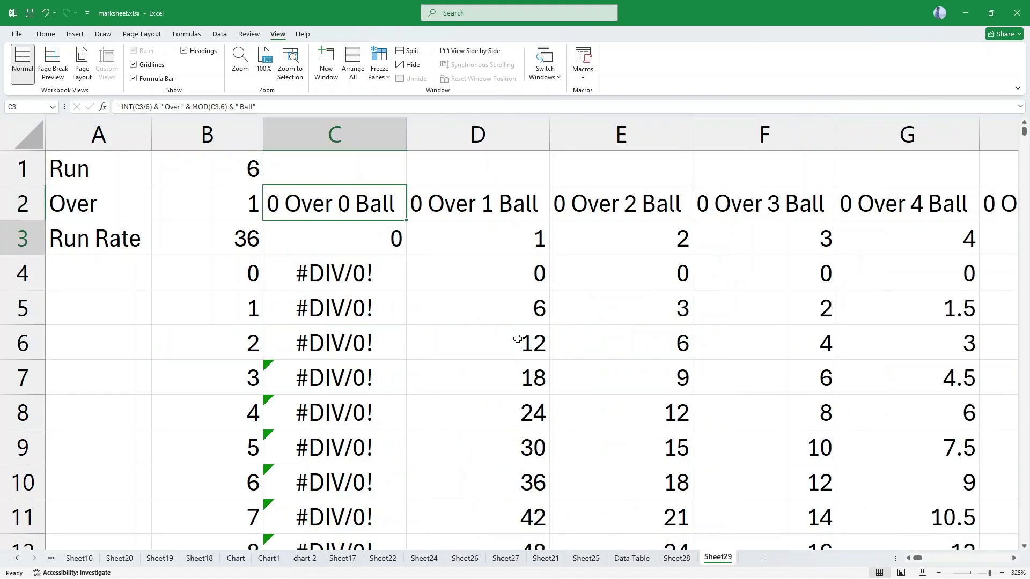
key("Up")
key("Up")
key("Down")
key("Down")
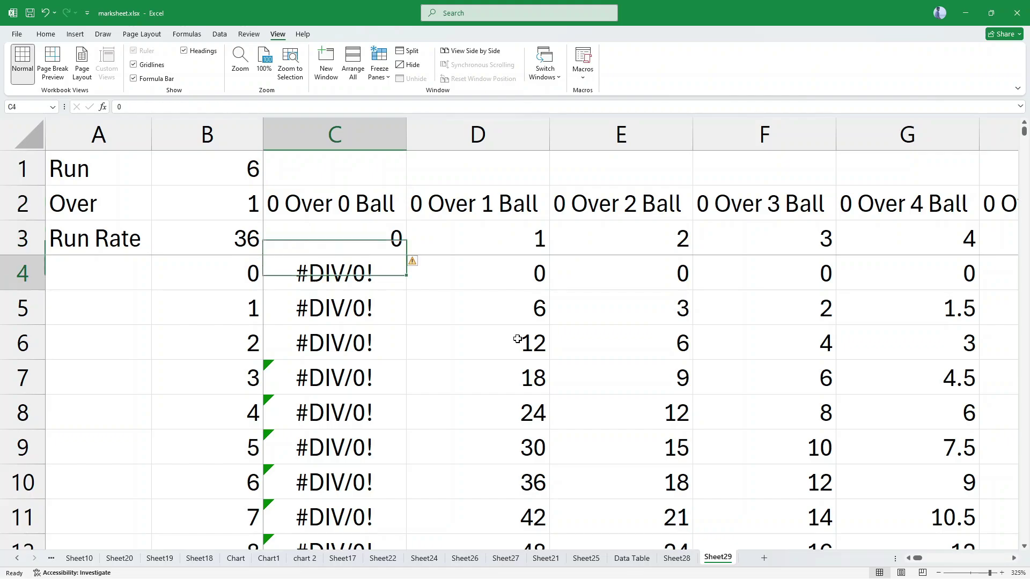
key("Left")
key("Right")
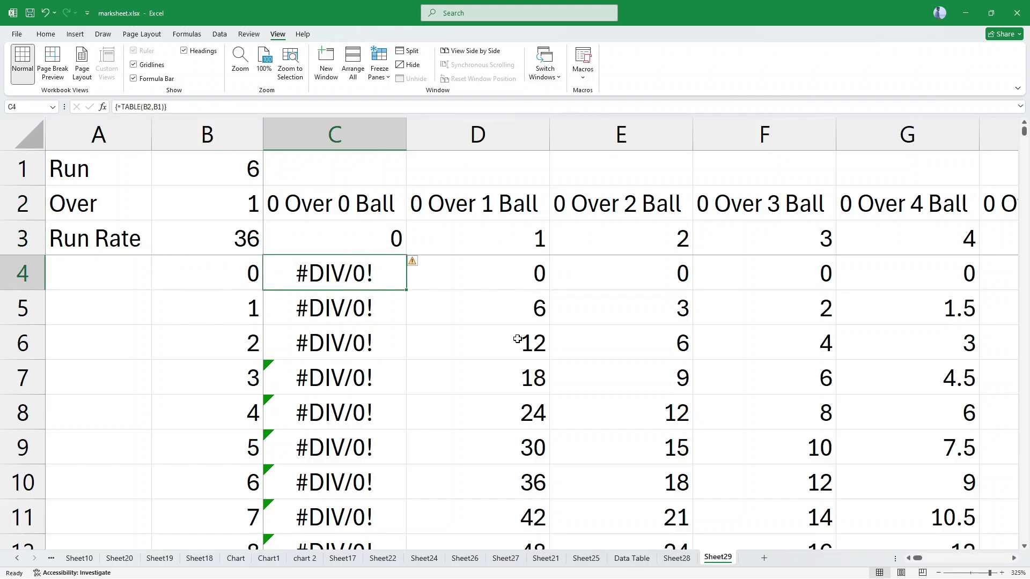